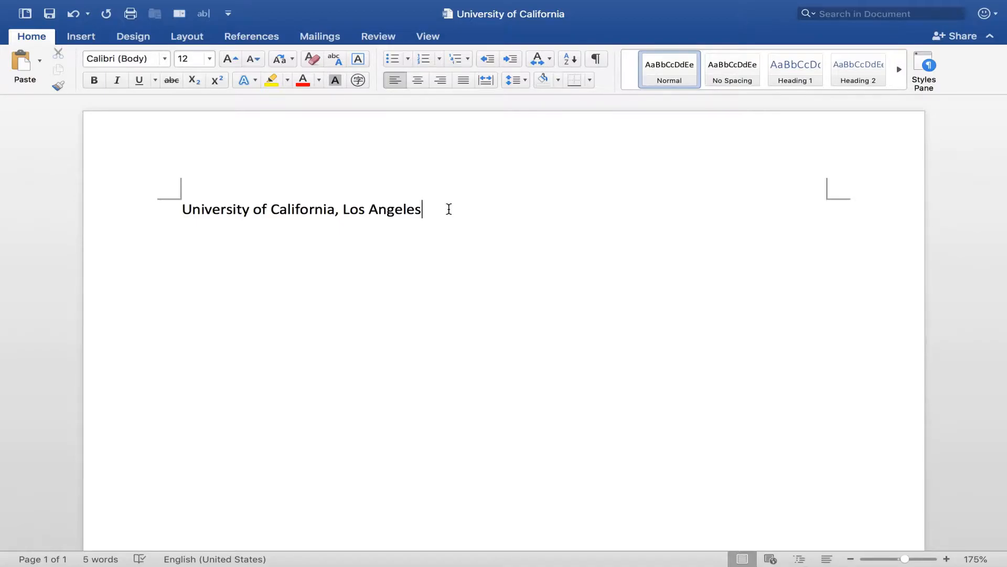
# Add a numbered list below the title with the items Headers, Alt text and Descriptive linking.
pyautogui.press('Return')
pyautogui.write('1. ')
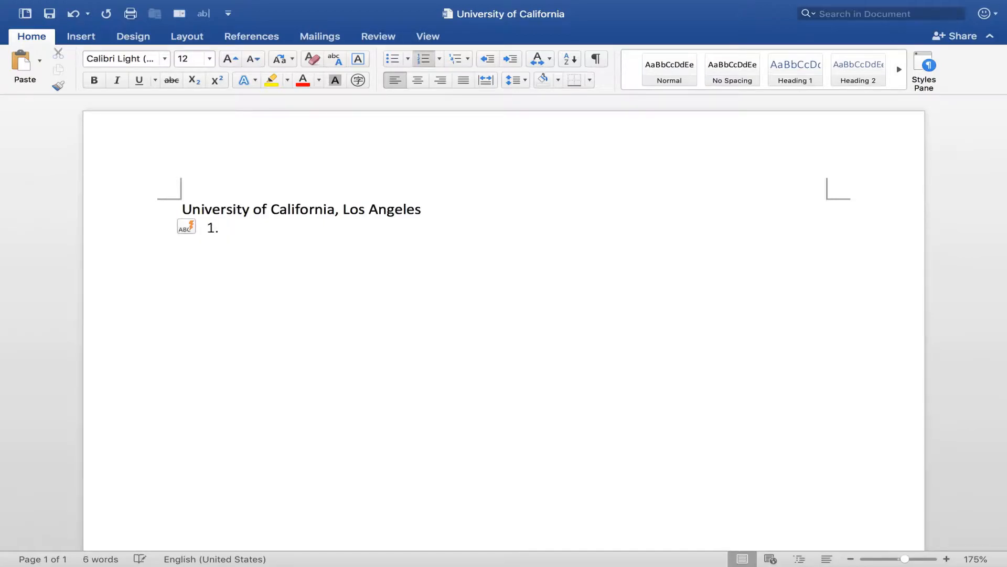
pyautogui.write('headers')
pyautogui.press('Return')
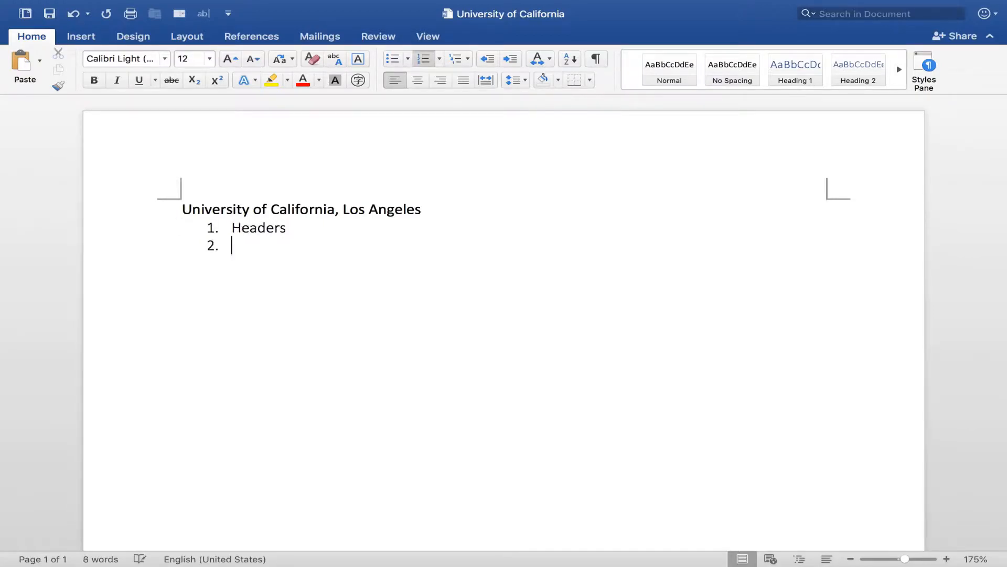
pyautogui.write('alt text')
pyautogui.press('Return')
pyautogui.write('descriptive')
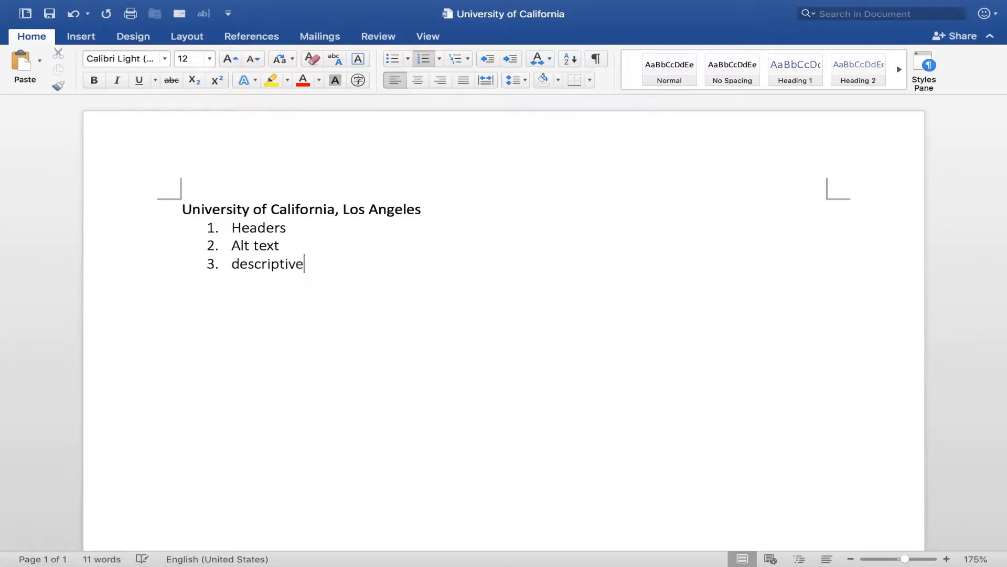
pyautogui.write(' dinkin')
pyautogui.press('BackSpace')
pyautogui.press('BackSpace')
pyautogui.press('BackSpace')
pyautogui.press('BackSpace')
pyautogui.press('BackSpace')
pyautogui.press('BackSpace')
pyautogui.write('linking')
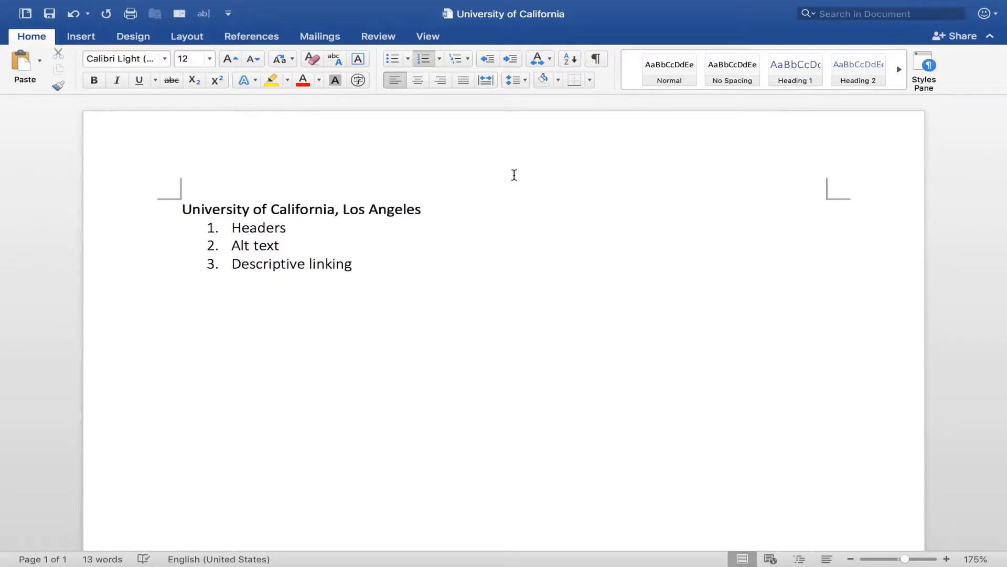
# Delete the whole numbered list, leaving only the title line in the document.
pyautogui.click(423, 273)
pyautogui.moveTo(424, 274); pyautogui.dragTo(276, 234)
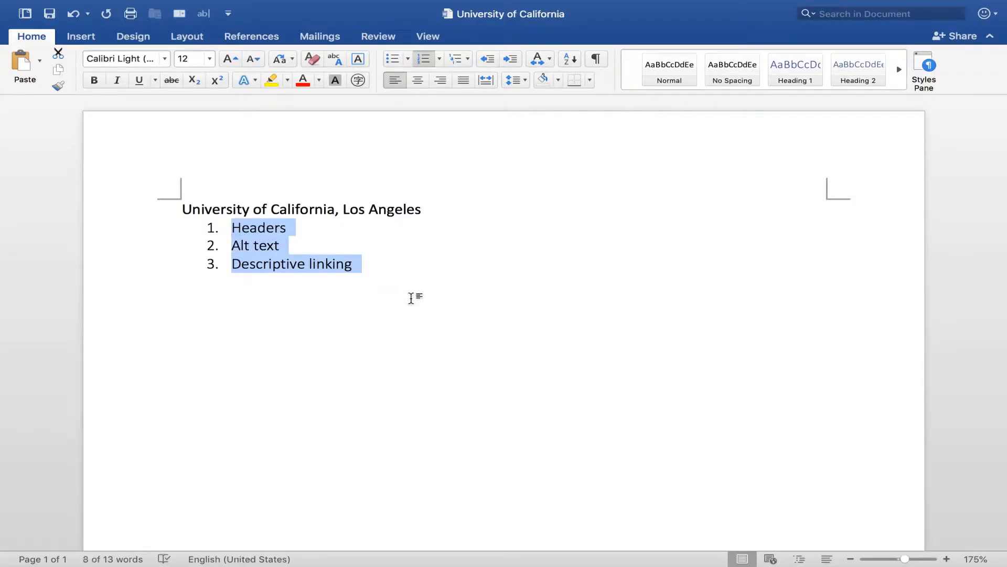
pyautogui.scroll(1, 412, 297)
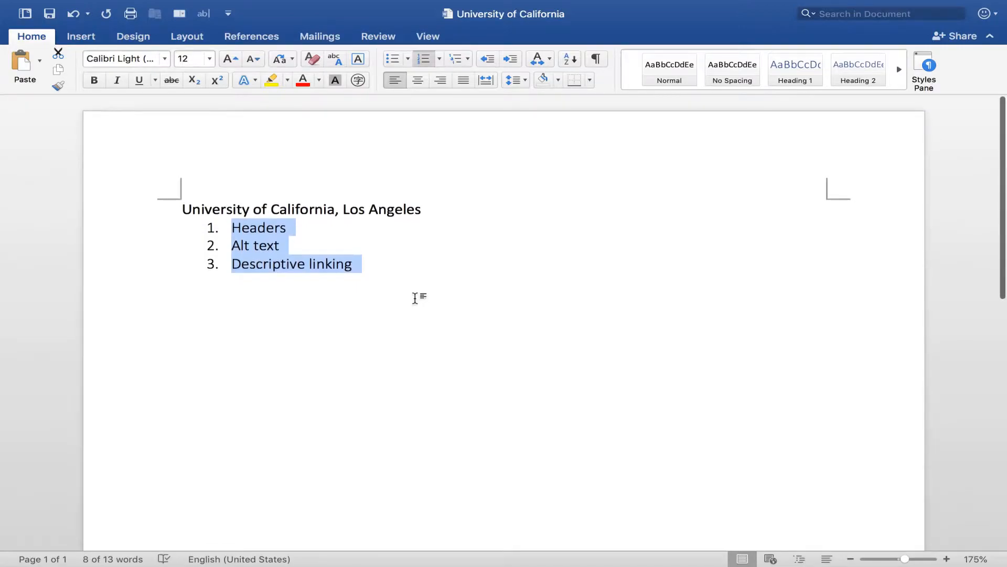
pyautogui.scroll(-2, 432, 312)
pyautogui.scroll(2, 424, 314)
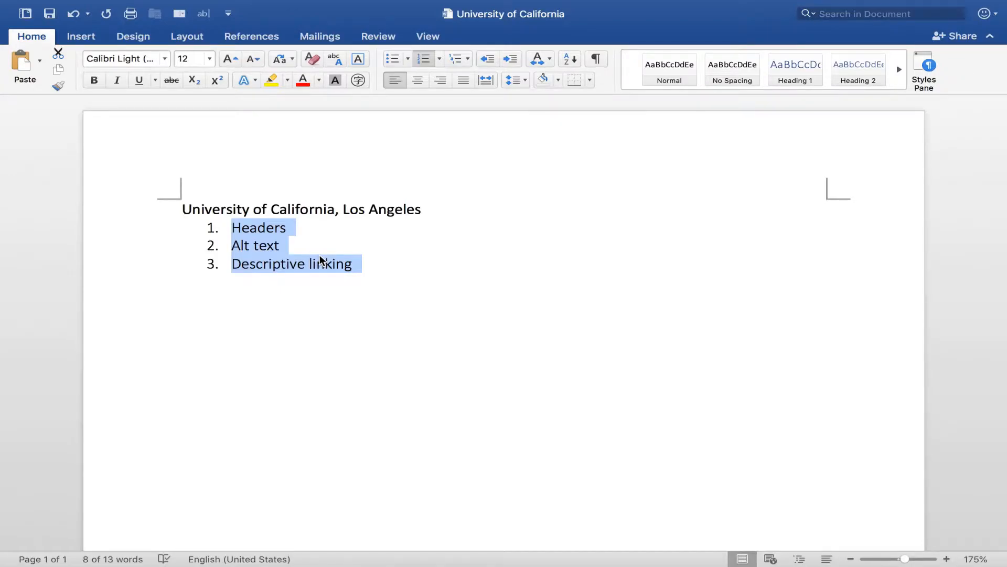
pyautogui.press('BackSpace')
pyautogui.press('BackSpace')
pyautogui.press('BackSpace')
pyautogui.moveTo(450, 216); pyautogui.dragTo(207, 173)
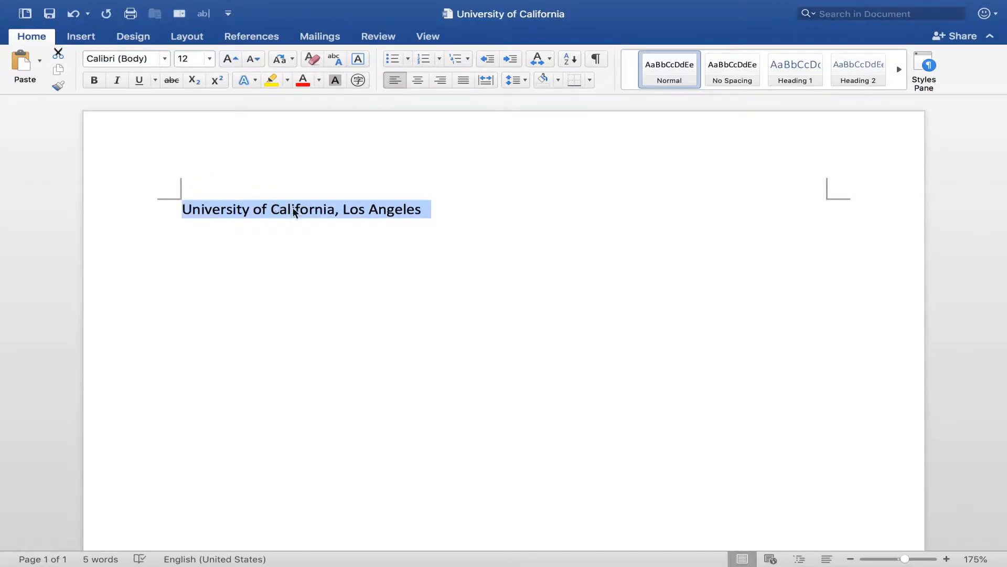
pyautogui.click(407, 236)
pyautogui.click(440, 237)
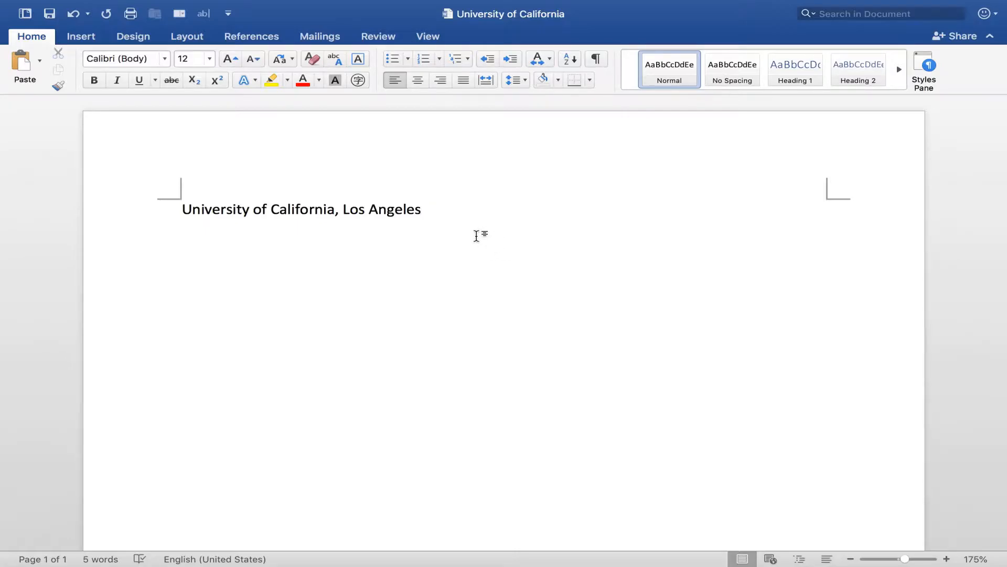
# Switch to Chrome and examine the UCLA Wikipedia article's structure from its title through the contents list to the History heading.
pyautogui.hotkey('ctrl', 'Left')
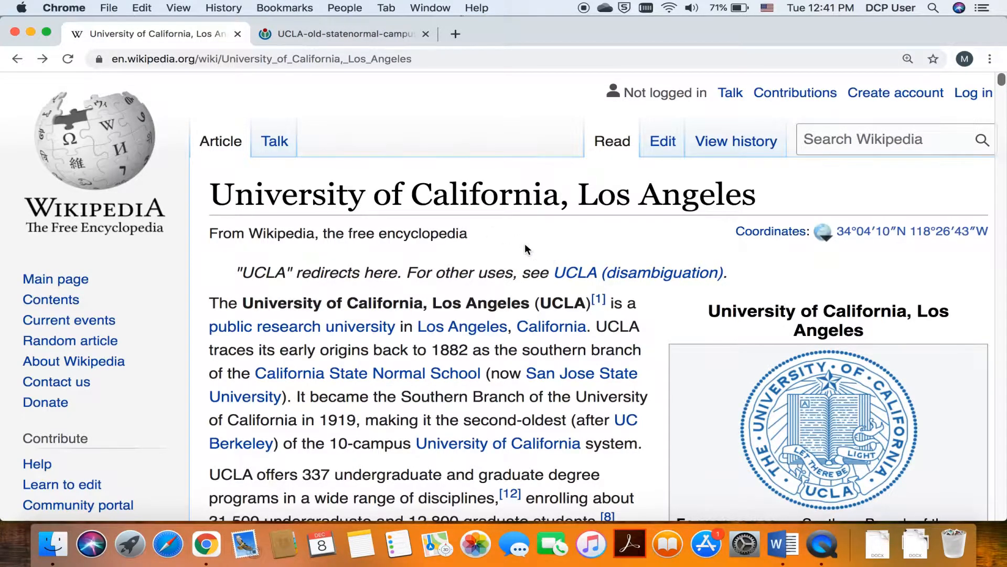
pyautogui.scroll(-3, 526, 248)
pyautogui.scroll(3, 527, 249)
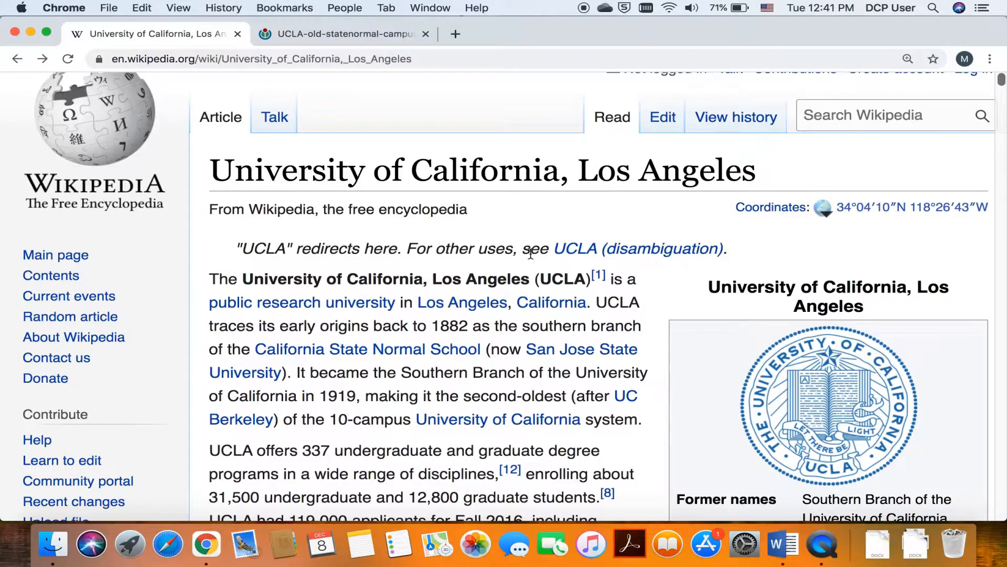
pyautogui.scroll(-4, 529, 257)
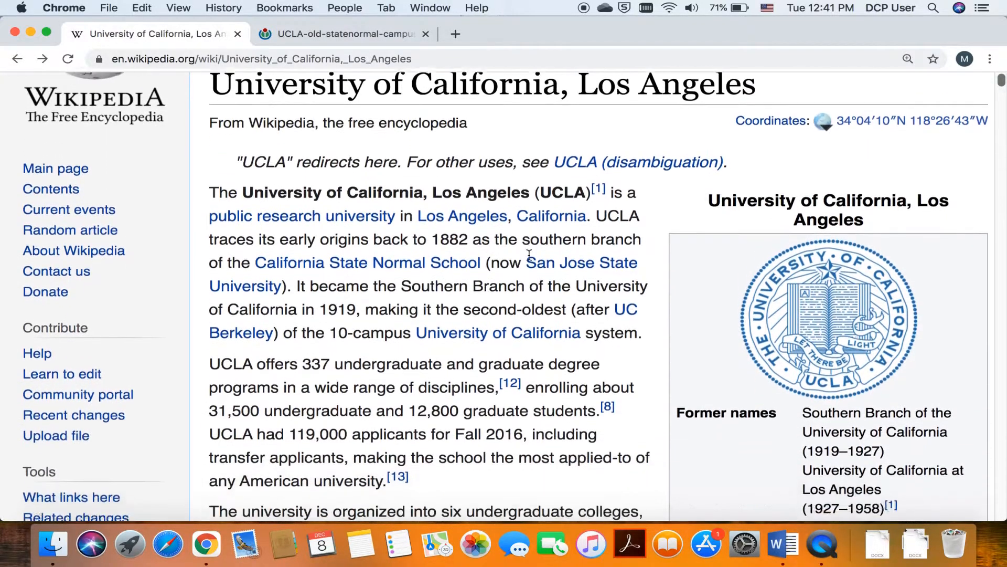
pyautogui.scroll(-20, 518, 285)
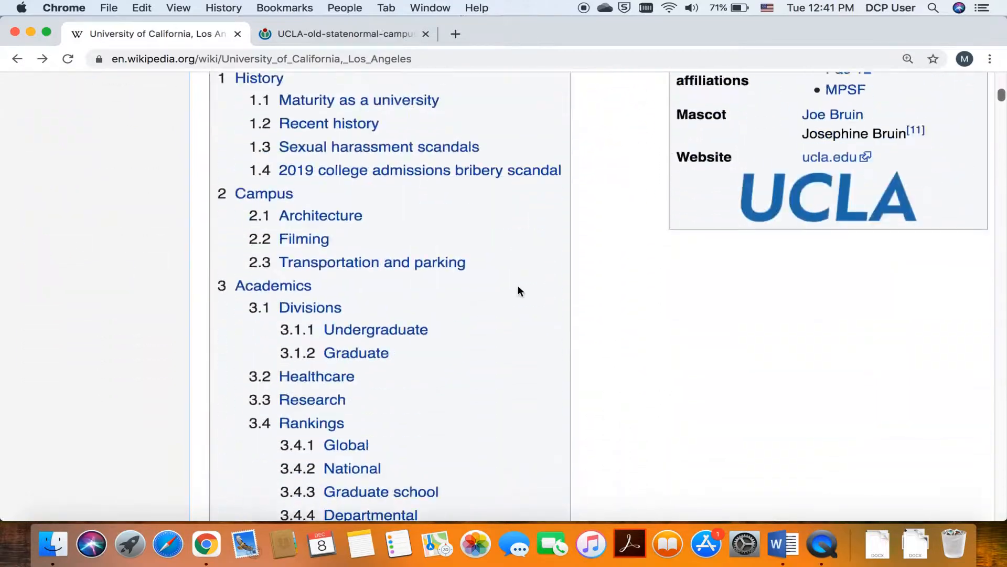
pyautogui.scroll(-15, 599, 313)
pyautogui.scroll(3, 620, 287)
pyautogui.scroll(3, 619, 286)
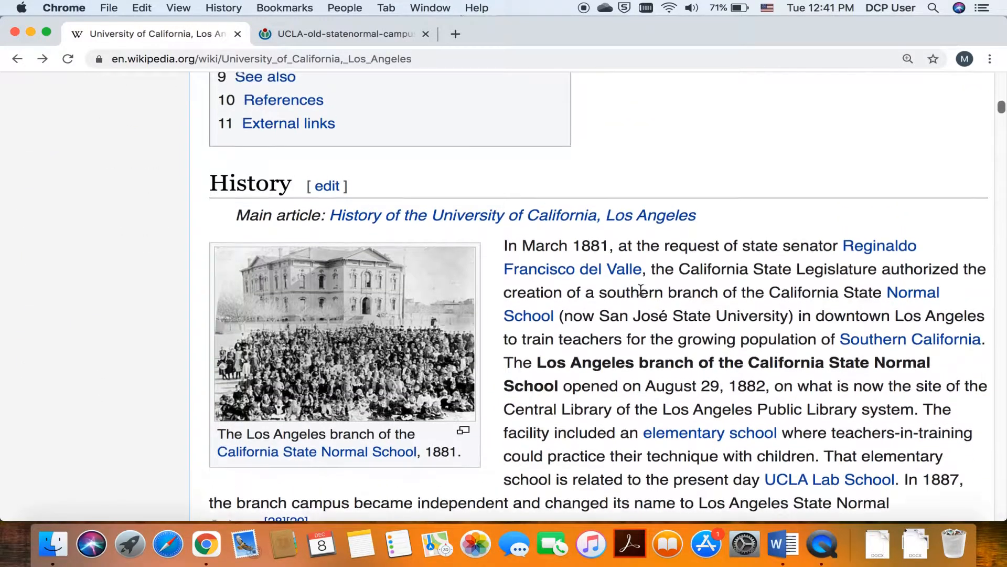
pyautogui.scroll(-1, 771, 277)
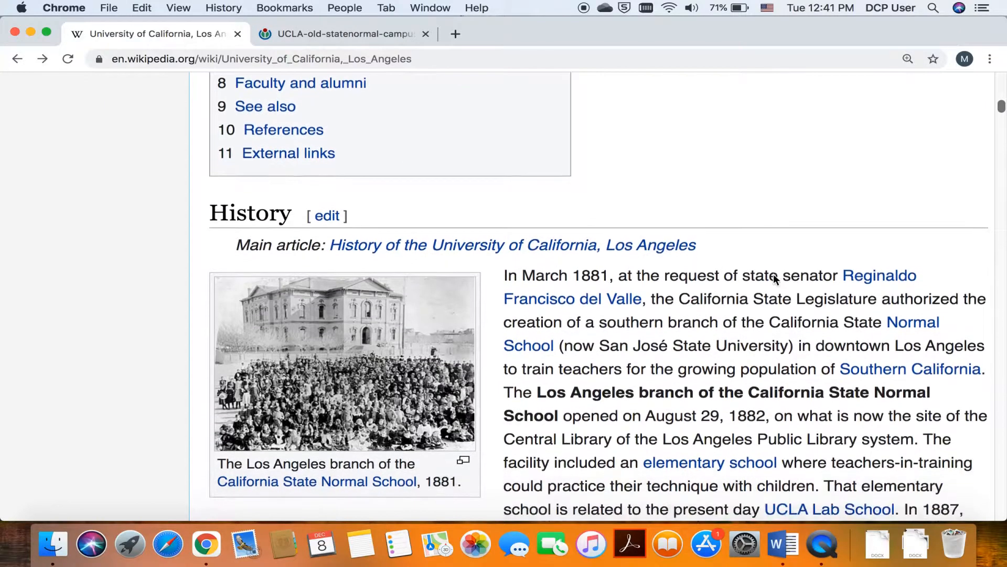
# Return to the beginning of the Wikipedia article and highlight its main title.
pyautogui.scroll(3, 773, 278)
pyautogui.scroll(10, 730, 272)
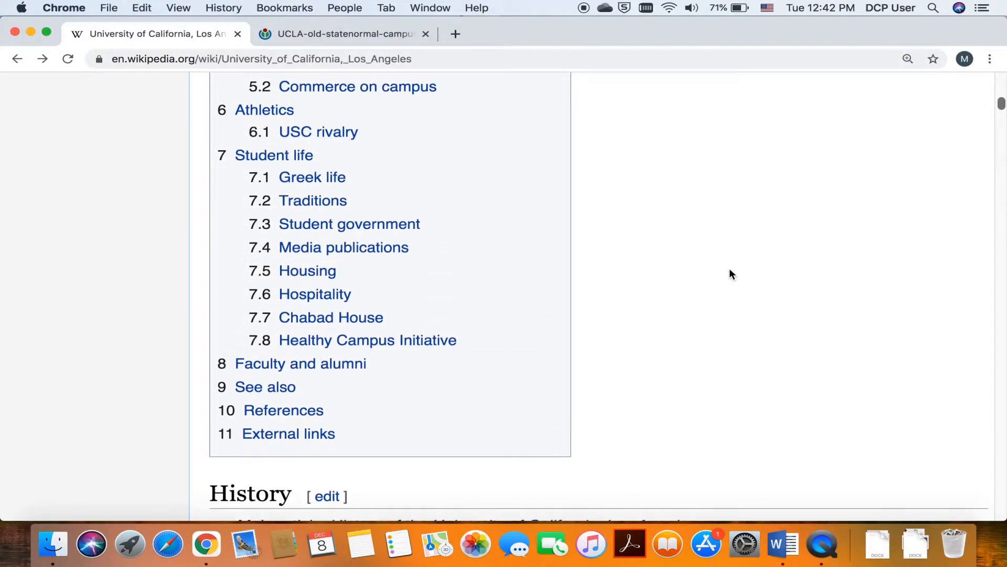
pyautogui.scroll(15, 729, 274)
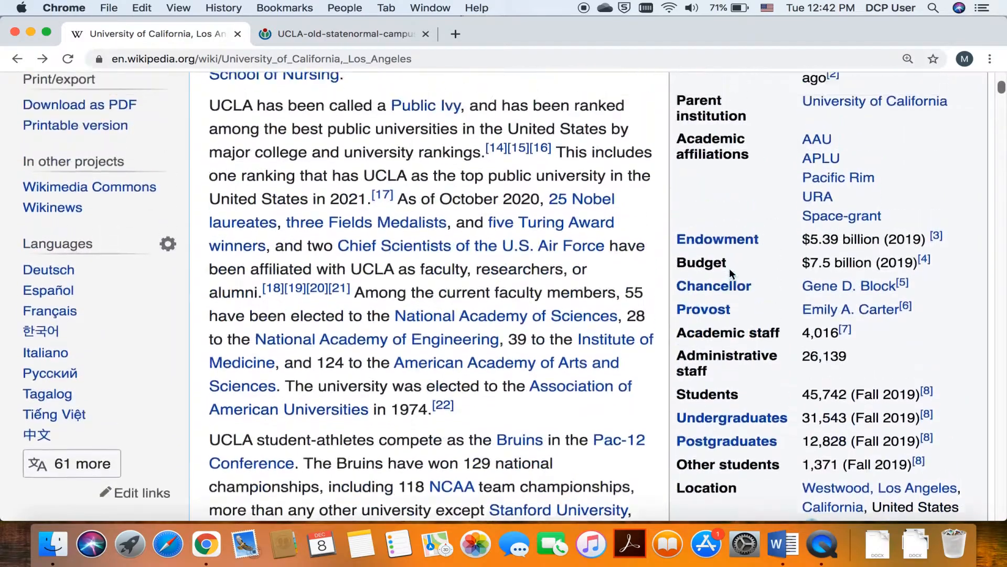
pyautogui.scroll(12, 729, 287)
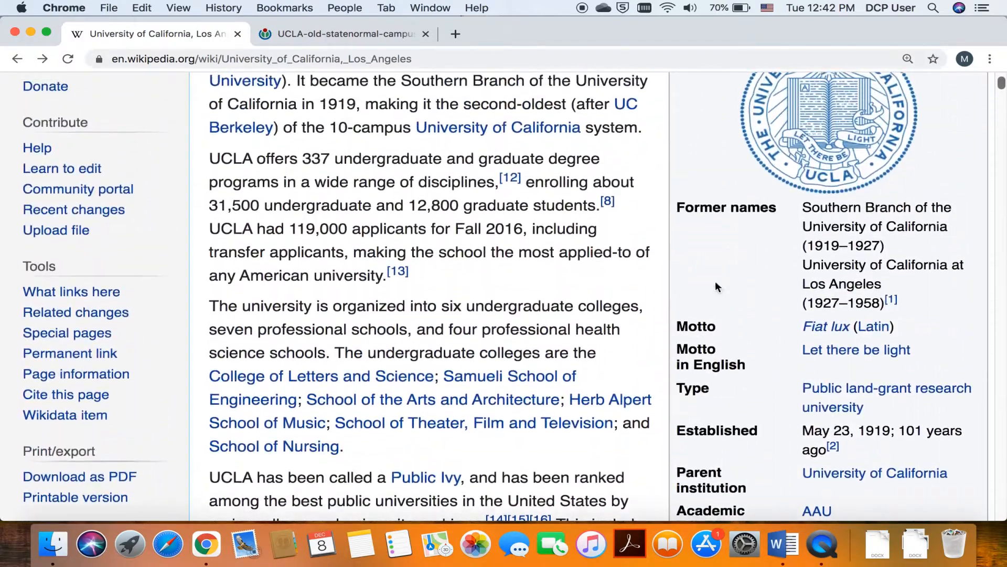
pyautogui.scroll(3, 669, 266)
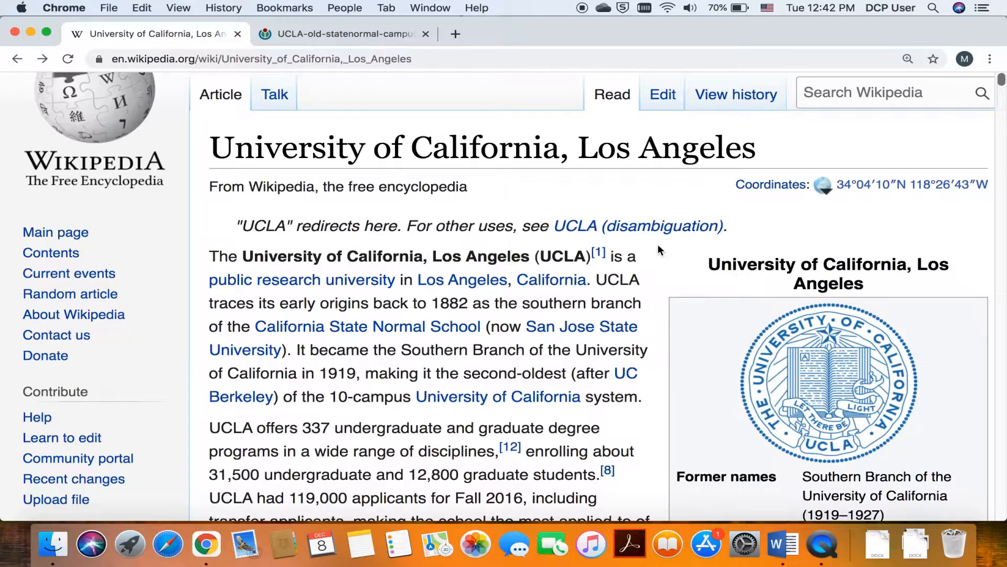
pyautogui.moveTo(212, 144); pyautogui.dragTo(755, 153)
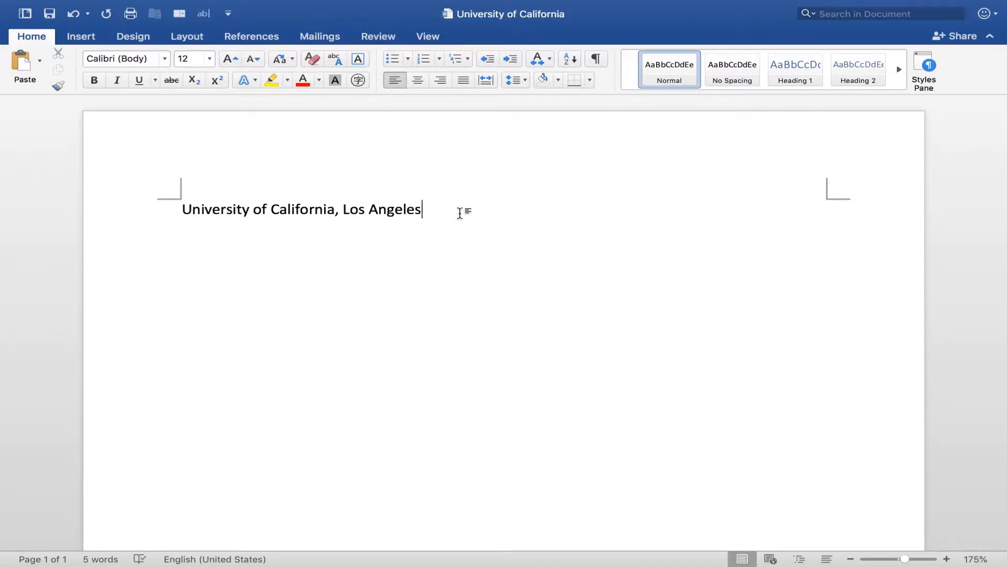
# In the Word document, increase the title "University of California, Los Angeles" to font size 22.
pyautogui.moveTo(458, 212); pyautogui.dragTo(201, 155)
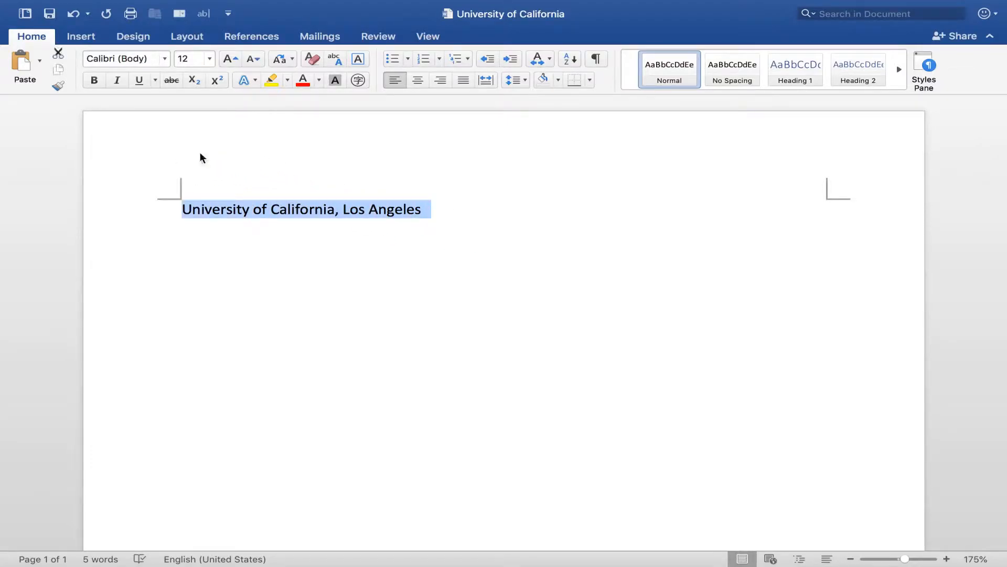
pyautogui.click(229, 59)
pyautogui.click(228, 59)
pyautogui.click(229, 58)
pyautogui.click(229, 59)
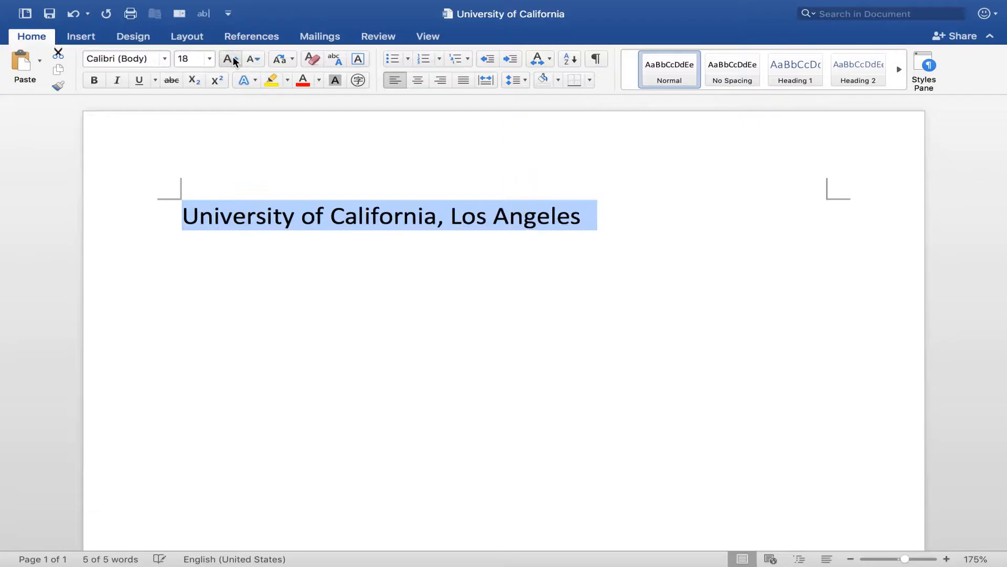
pyautogui.click(230, 59)
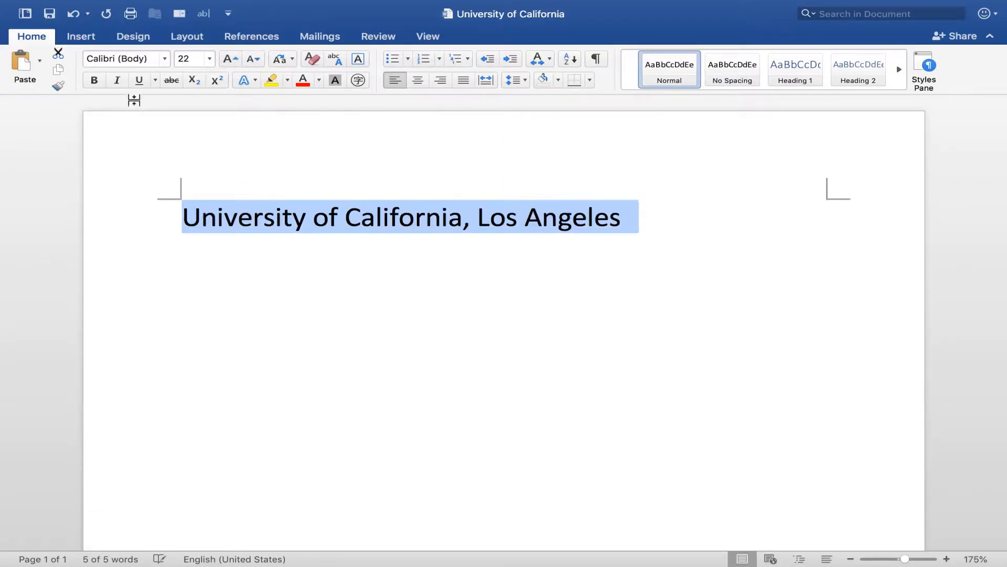
# Make the title bold and change its font color to the blue theme color.
pyautogui.click(94, 80)
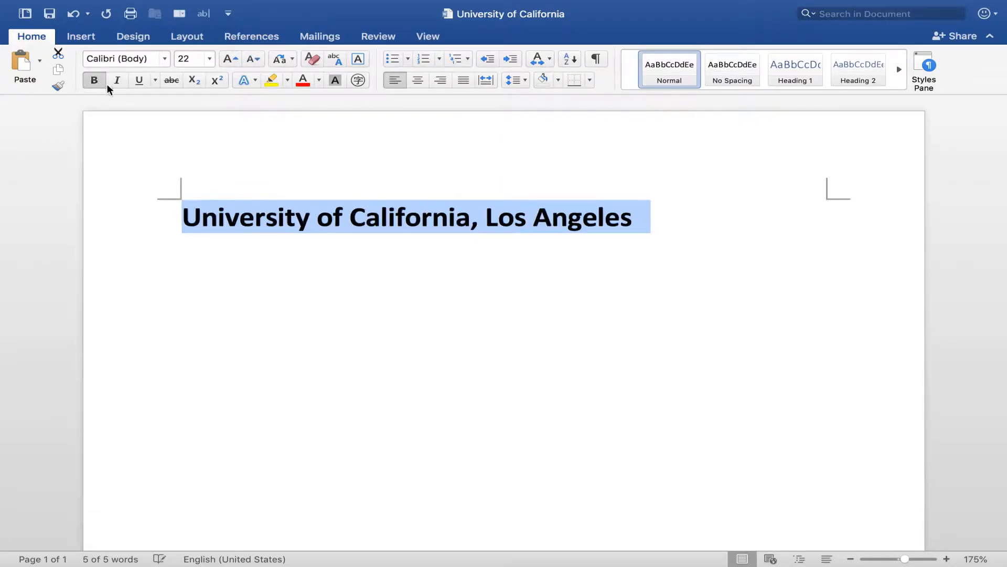
pyautogui.click(319, 80)
pyautogui.click(365, 147)
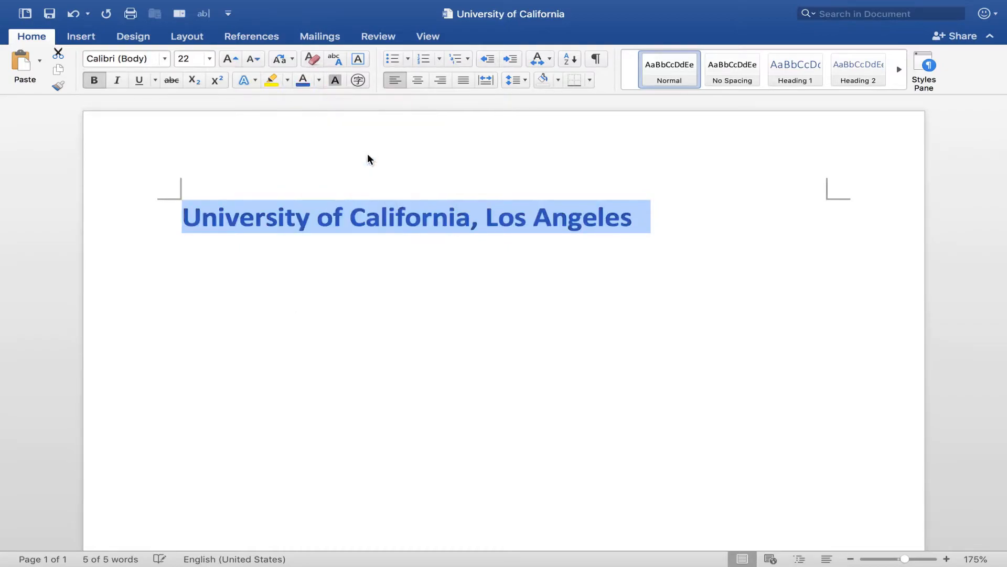
pyautogui.click(454, 259)
# Start a new line below the title with the font size set to 12 and the font color to black.
pyautogui.click(692, 238)
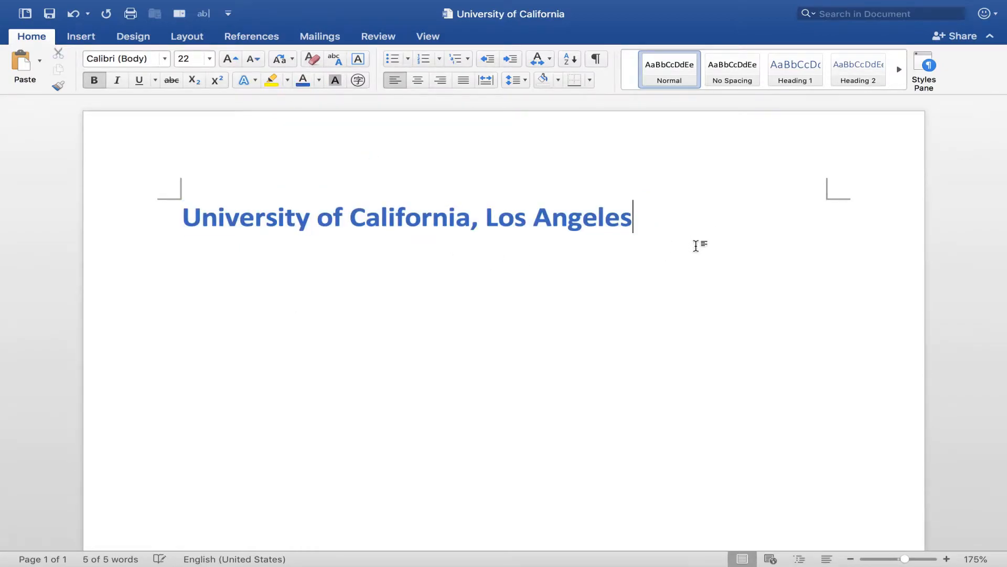
pyautogui.press('Return')
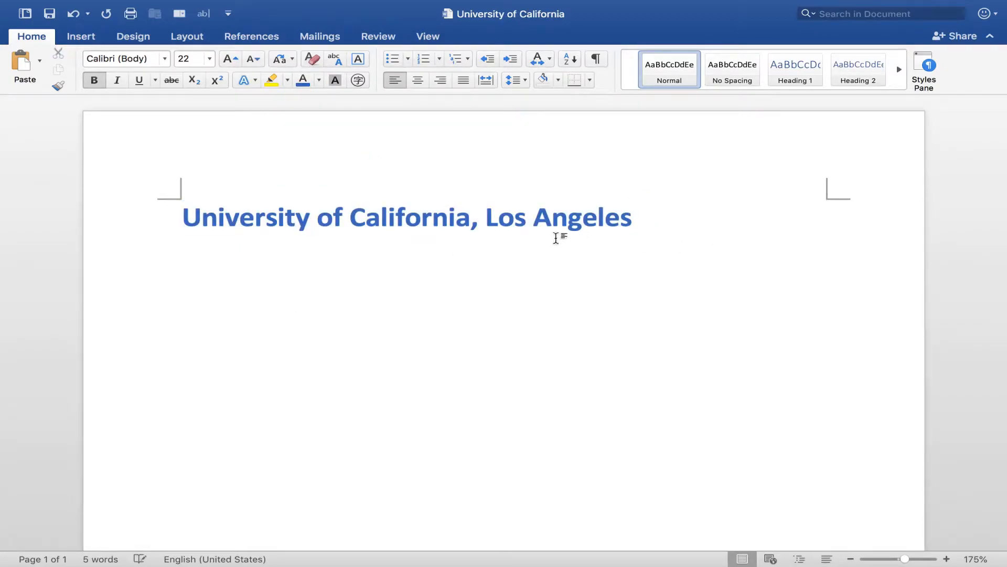
pyautogui.click(192, 58)
pyautogui.write('12')
pyautogui.press('Return')
pyautogui.click(319, 79)
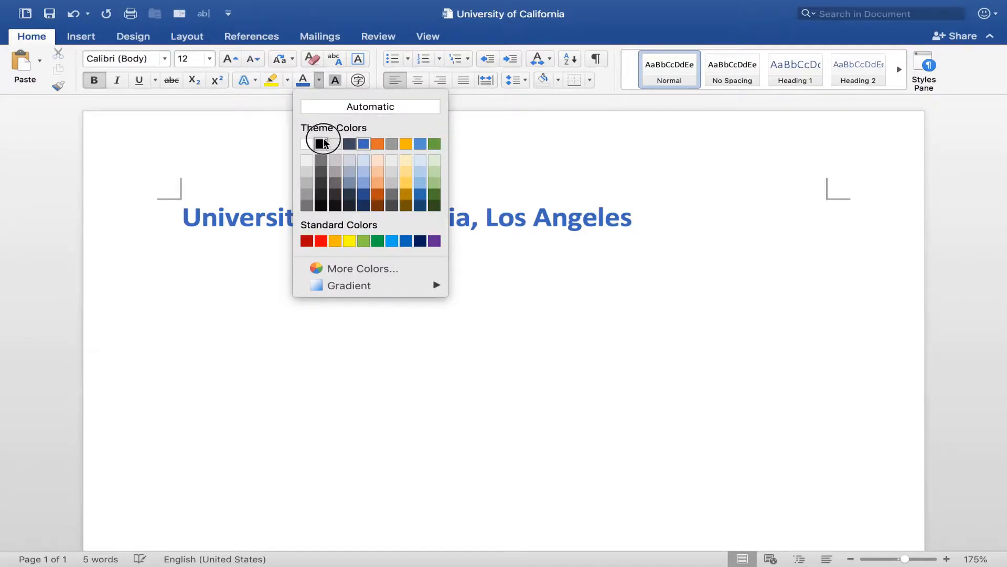
pyautogui.click(322, 143)
pyautogui.write('University')
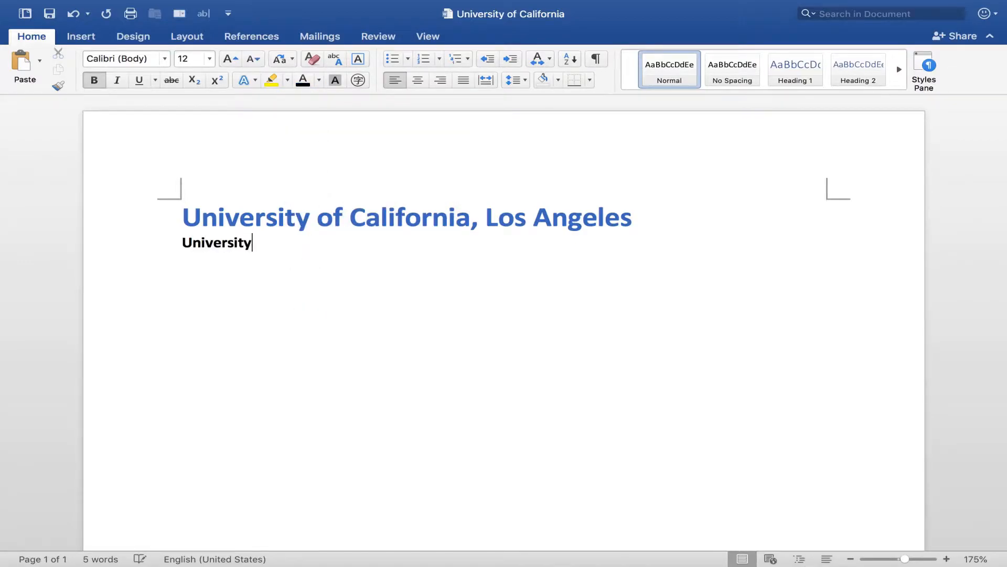
pyautogui.write('b')
pyautogui.press('BackSpace')
pyautogui.press('BackSpace')
pyautogui.press('BackSpace')
pyautogui.press('BackSpace')
pyautogui.press('BackSpace')
pyautogui.press('BackSpace')
pyautogui.press('BackSpace')
pyautogui.press('BackSpace')
pyautogui.press('BackSpace')
pyautogui.press('BackSpace')
pyautogui.press('BackSpace')
# Turn off bold and enter "University of cla" on the line below the title.
pyautogui.press('super+b')
pyautogui.write('U')
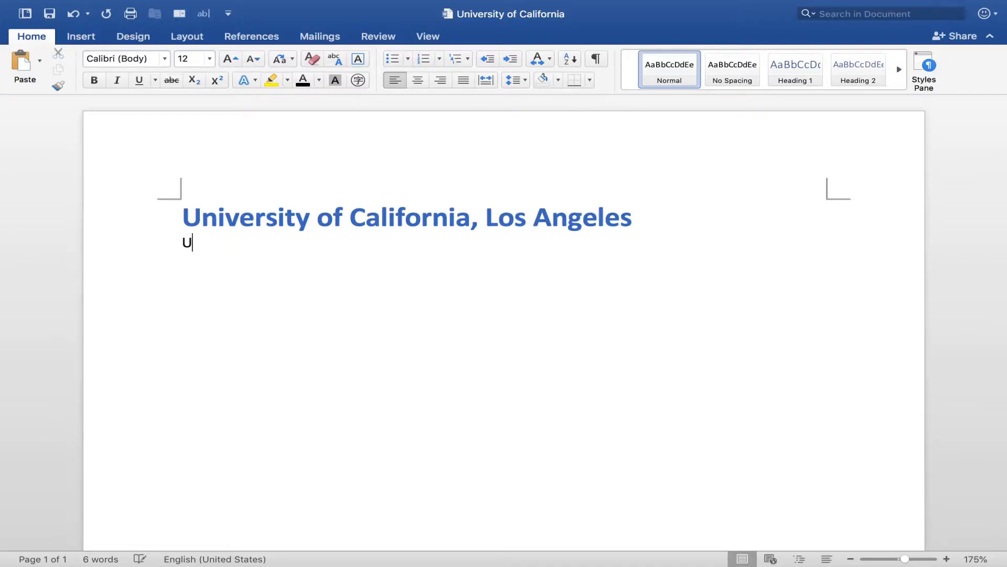
pyautogui.write('niversity of cla')
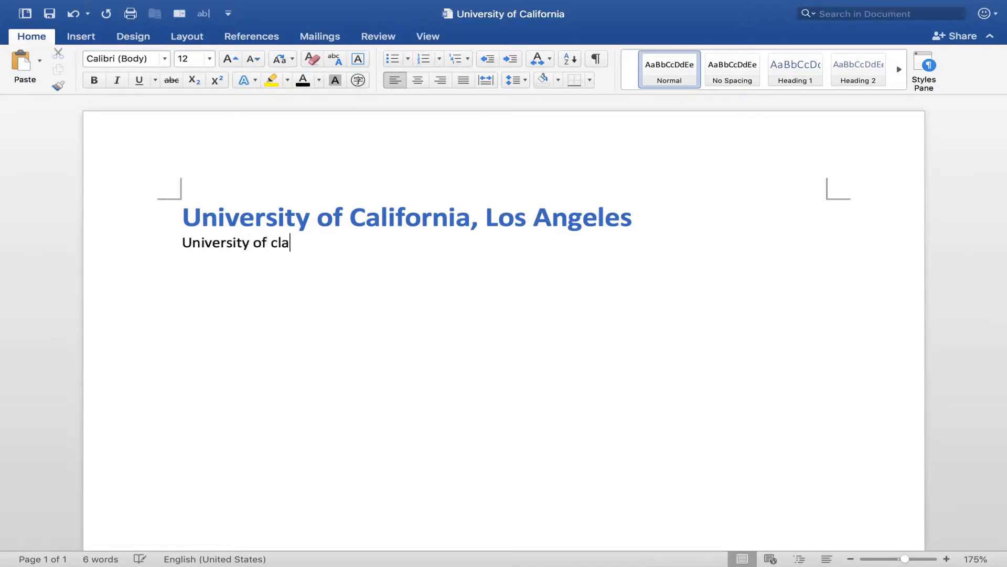
pyautogui.moveTo(292, 263); pyautogui.dragTo(207, 252)
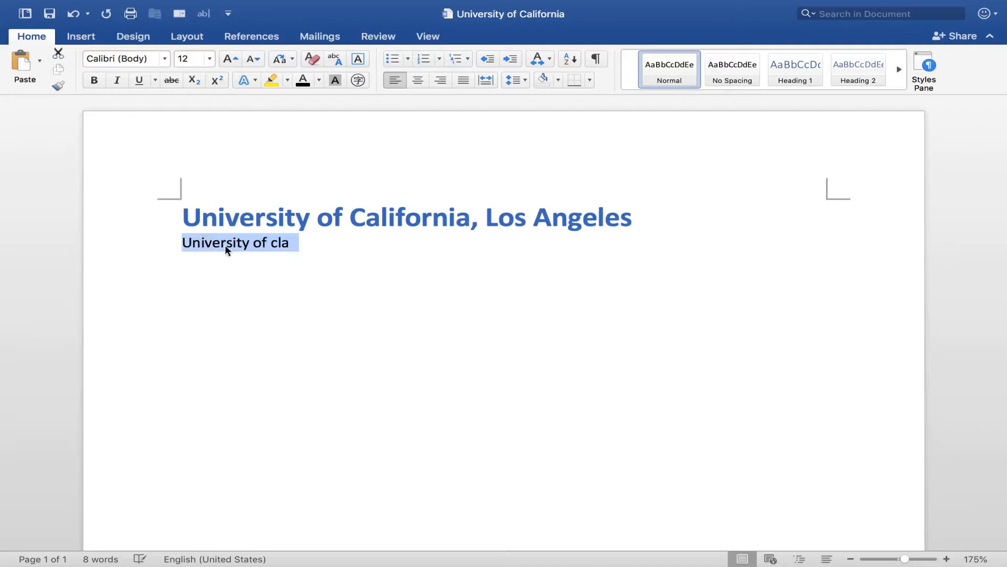
pyautogui.moveTo(533, 217); pyautogui.dragTo(268, 215)
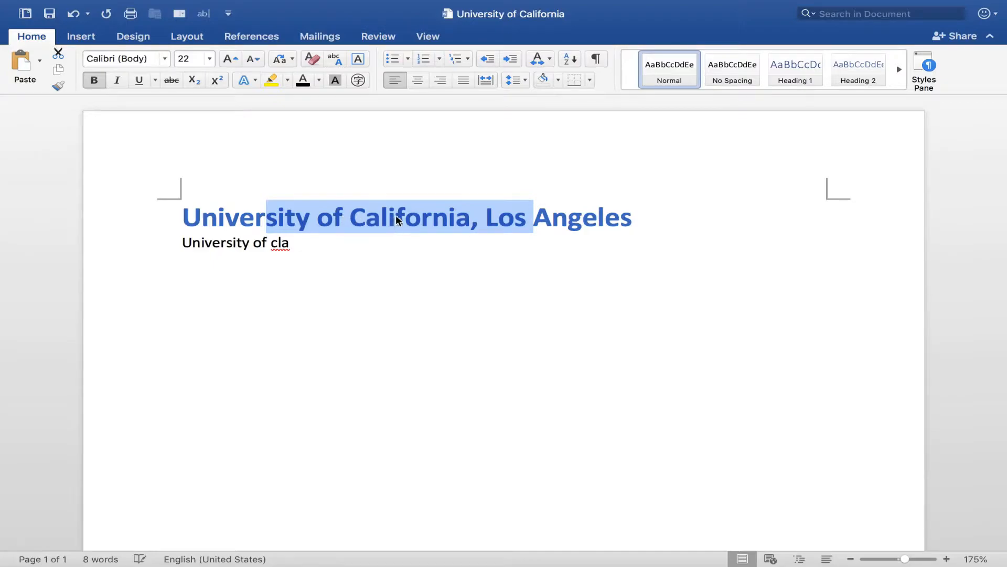
pyautogui.click(359, 216)
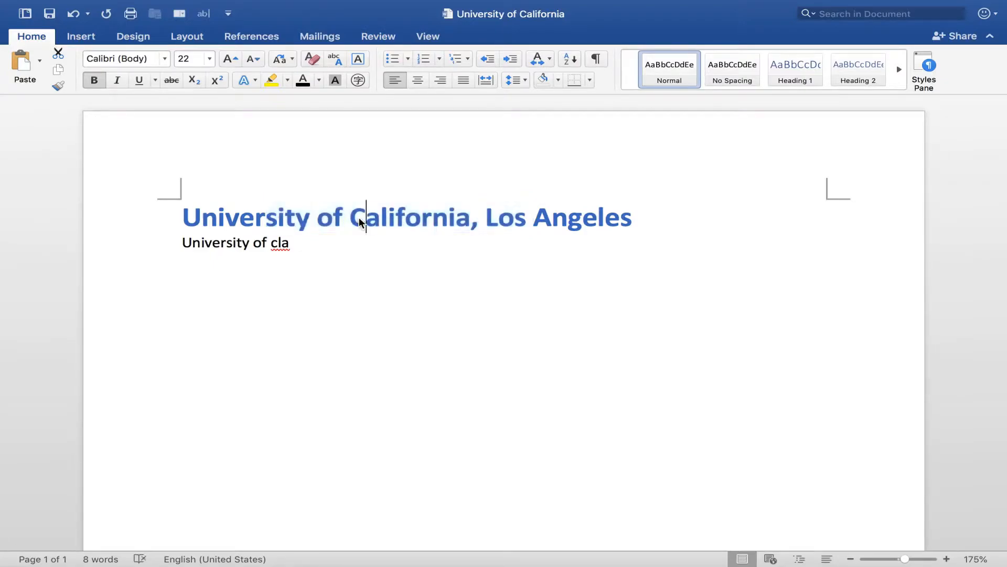
# Delete "cla" from the end of the line below the title.
pyautogui.click(313, 246)
pyautogui.press('BackSpace')
pyautogui.press('BackSpace')
pyautogui.press('BackSpace')
pyautogui.press('BackSpace')
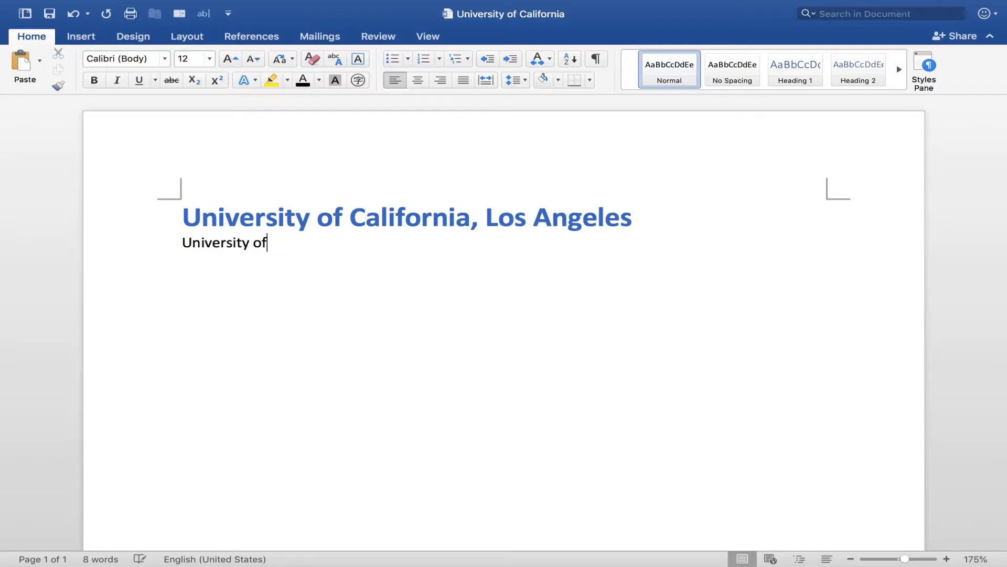
pyautogui.click(397, 220)
pyautogui.moveTo(397, 219); pyautogui.dragTo(511, 229)
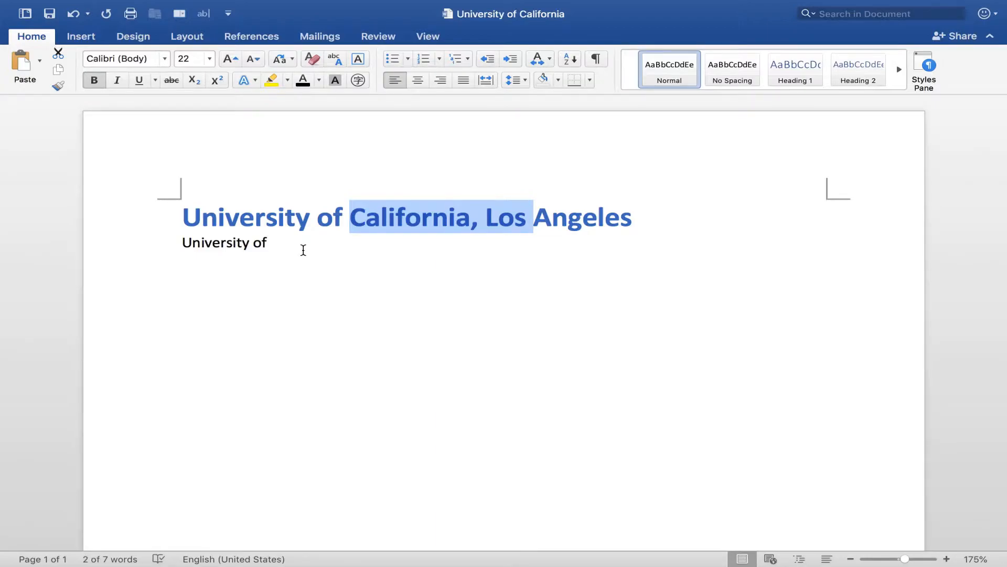
pyautogui.tripleClick(236, 243)
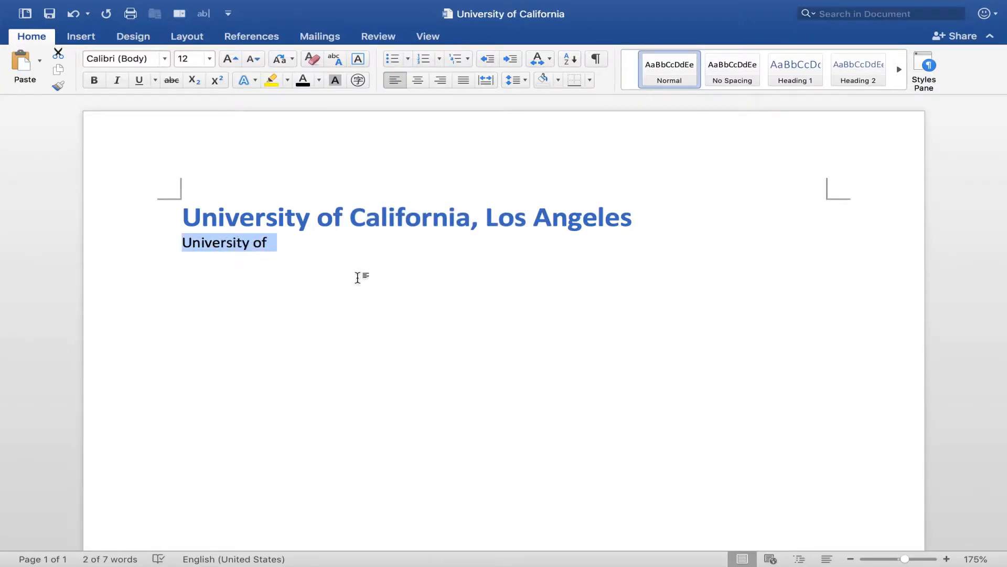
pyautogui.click(386, 276)
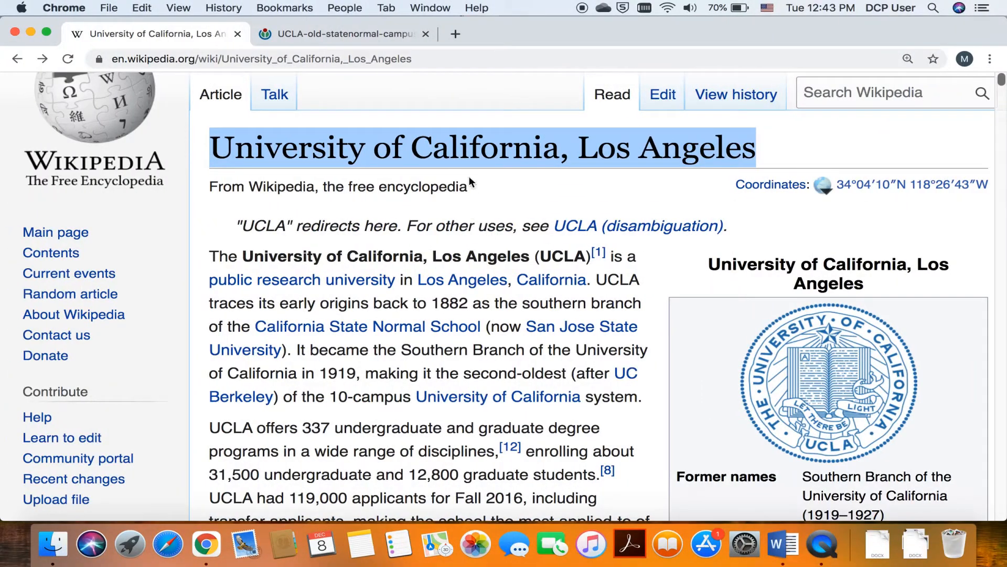
# Switch to the UCLA Wikipedia article in Chrome and compare the page title with the introductory paragraph.
pyautogui.click(339, 146)
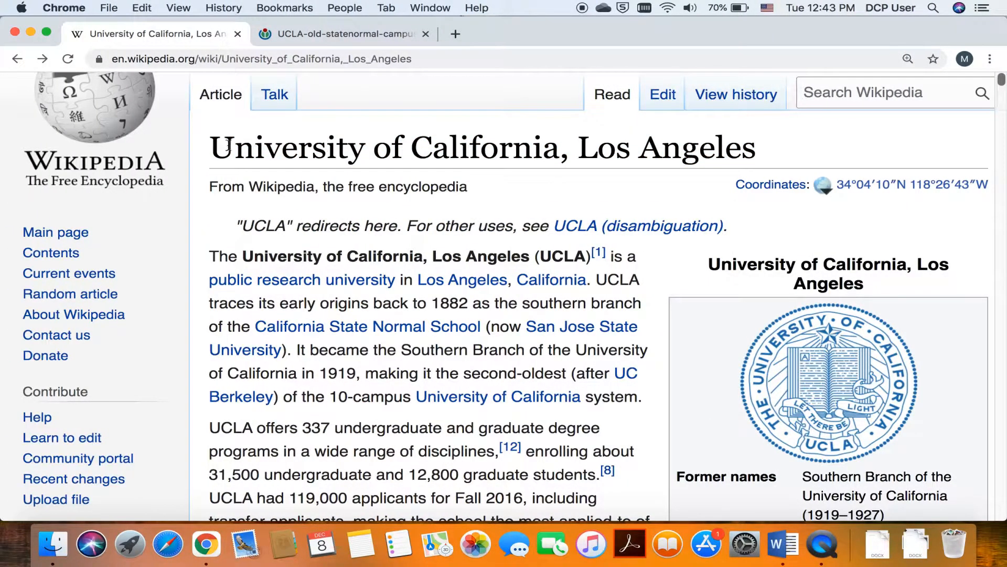
pyautogui.moveTo(209, 143); pyautogui.dragTo(752, 147)
pyautogui.moveTo(327, 258); pyautogui.dragTo(369, 398)
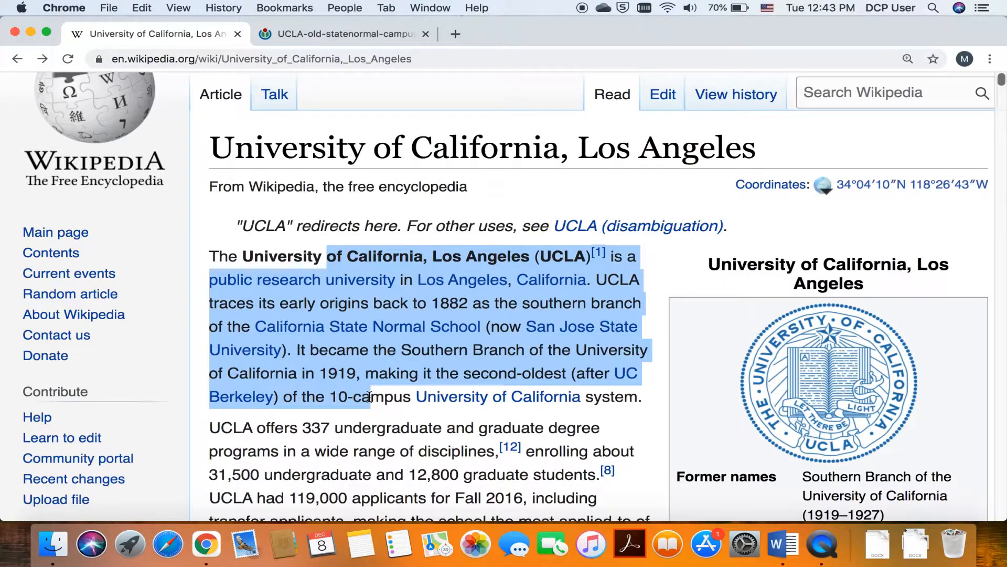
pyautogui.click(370, 397)
pyautogui.moveTo(297, 254); pyautogui.dragTo(381, 397)
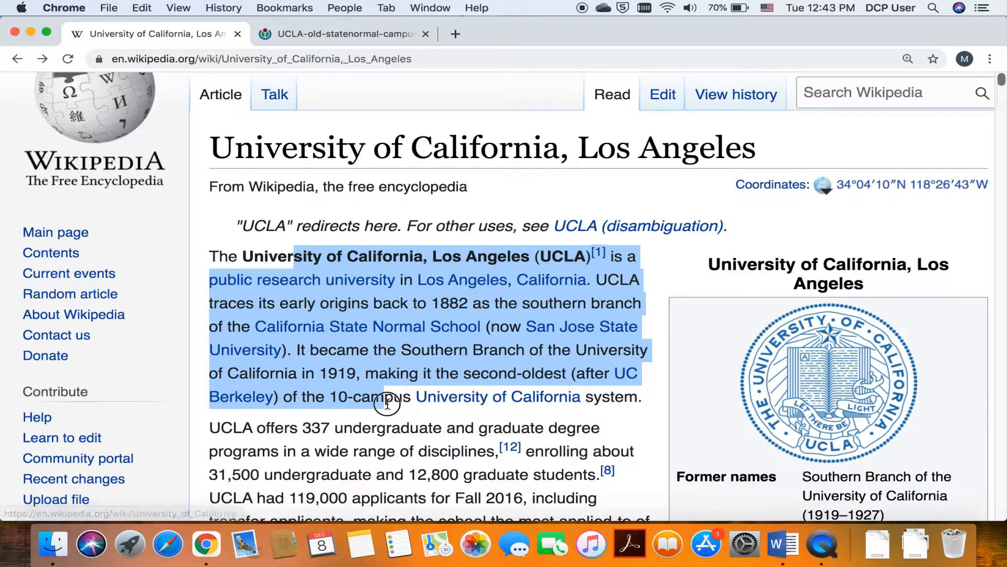
pyautogui.click(388, 403)
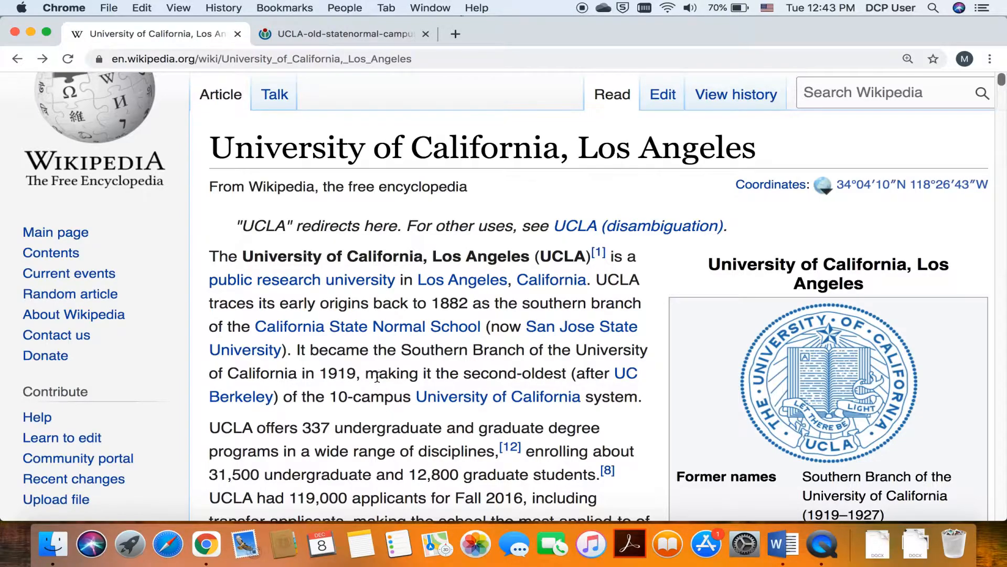
pyautogui.scroll(-3, 382, 390)
pyautogui.scroll(4, 377, 381)
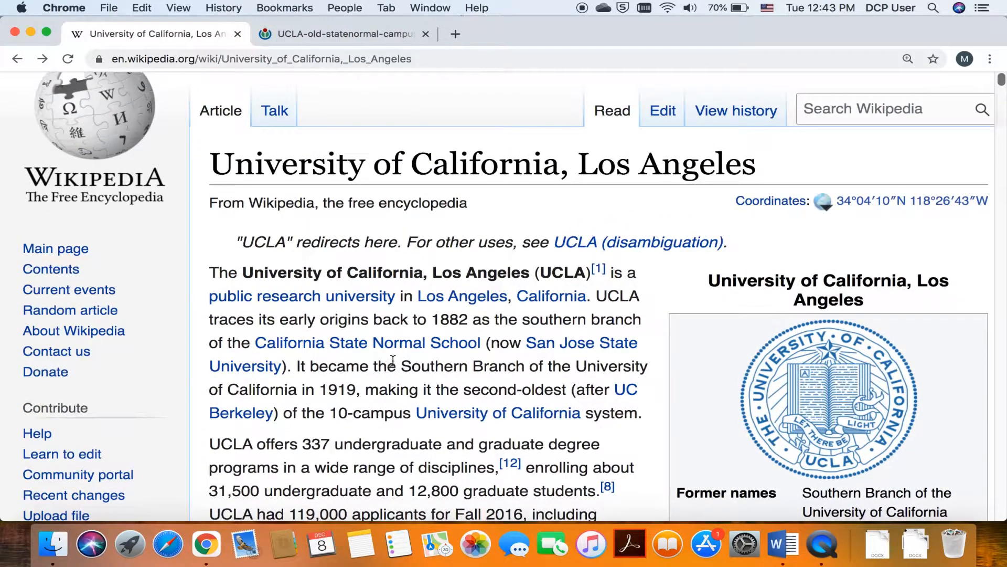
# Switch back to the Word document and apply the Heading 1 style to the title "University of California, Los Angeles".
pyautogui.press('super+Tab')
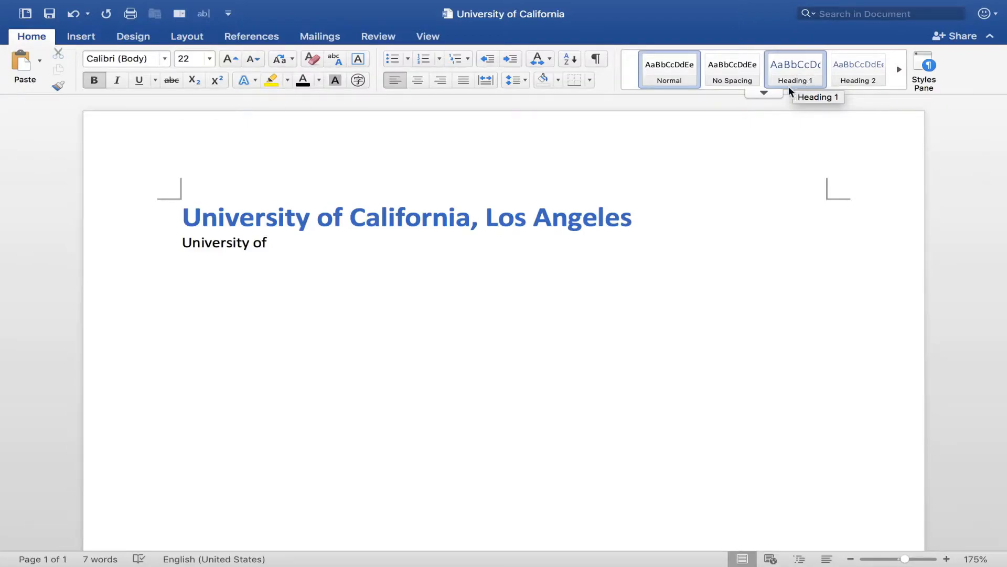
pyautogui.moveTo(641, 215); pyautogui.dragTo(221, 180)
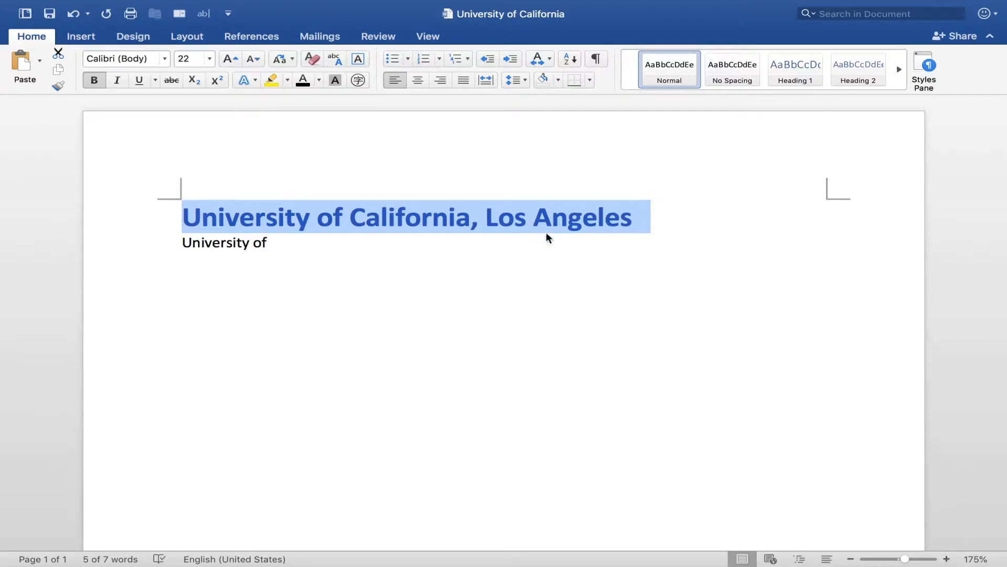
pyautogui.click(795, 79)
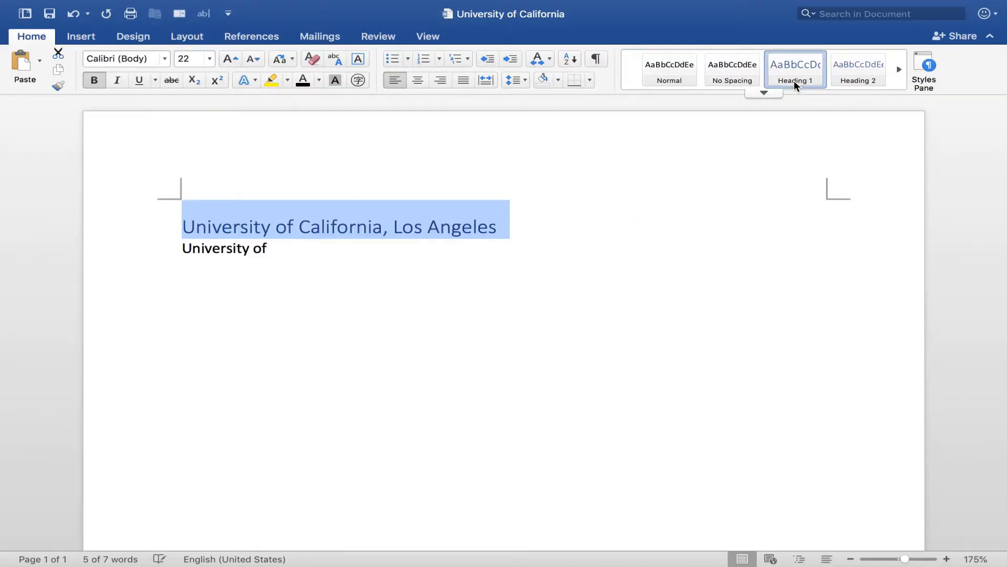
pyautogui.click(521, 215)
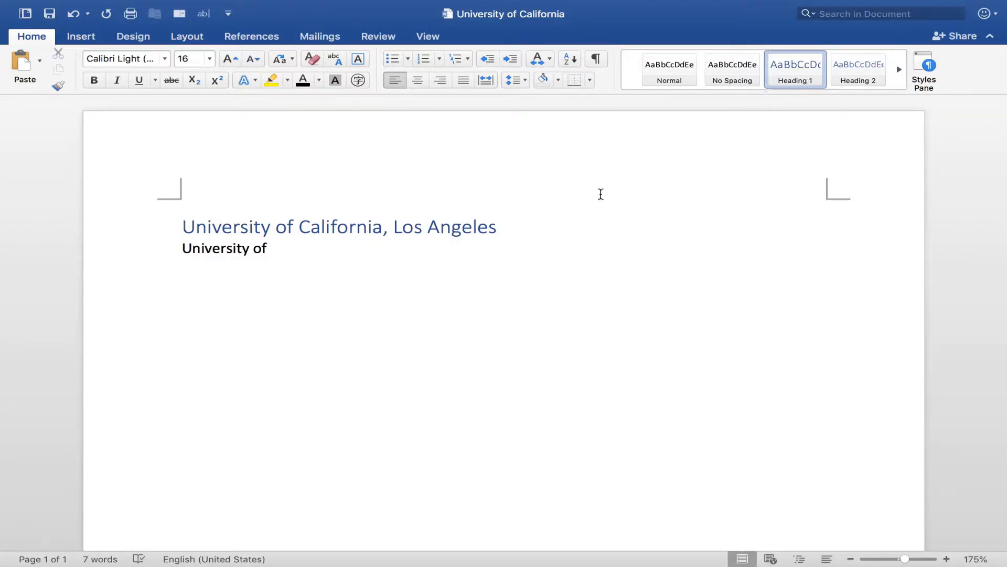
pyautogui.moveTo(499, 225); pyautogui.dragTo(218, 227)
pyautogui.click(345, 243)
pyautogui.press('super+a')
pyautogui.moveTo(345, 244); pyautogui.dragTo(509, 216)
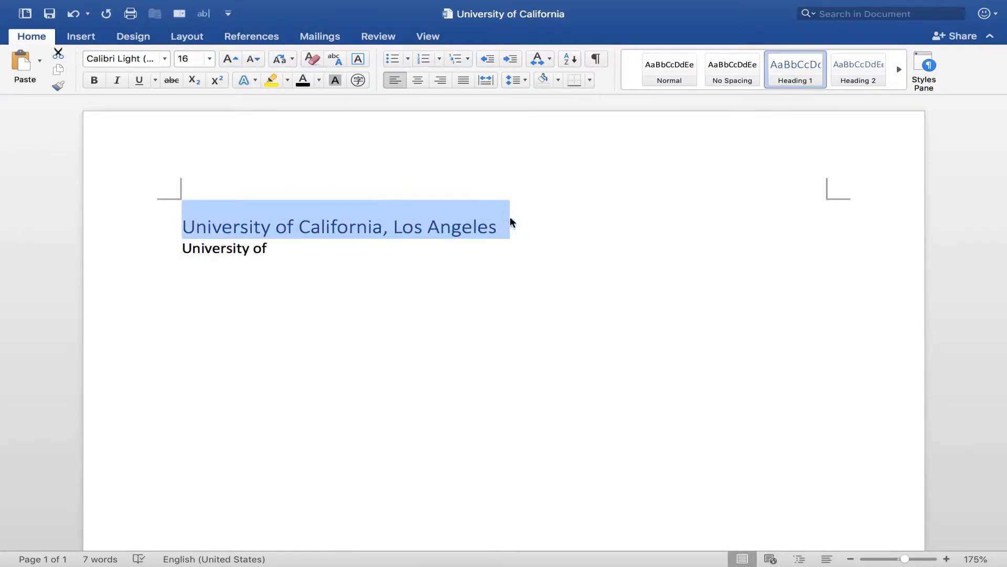
pyautogui.rightClick(801, 70)
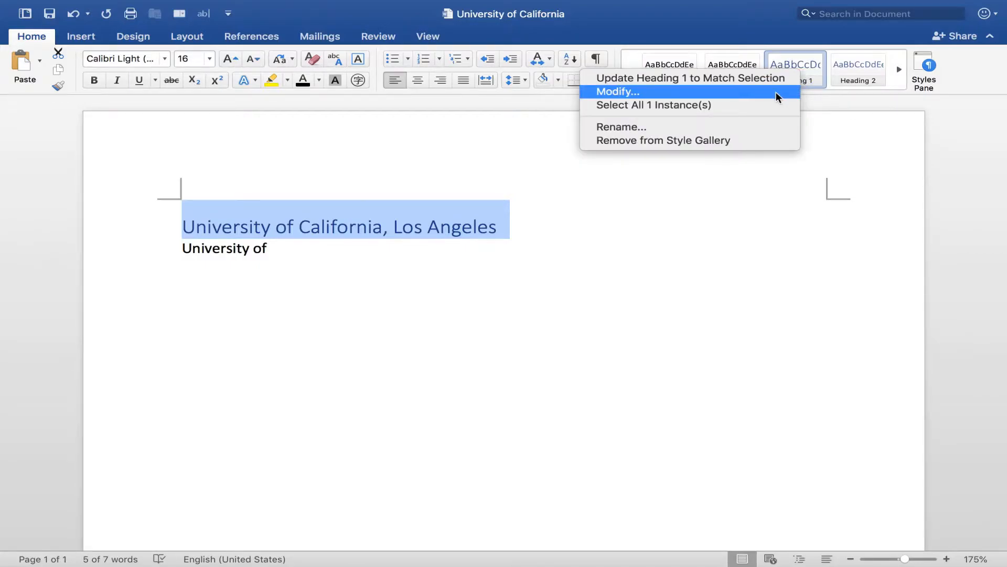
pyautogui.click(808, 82)
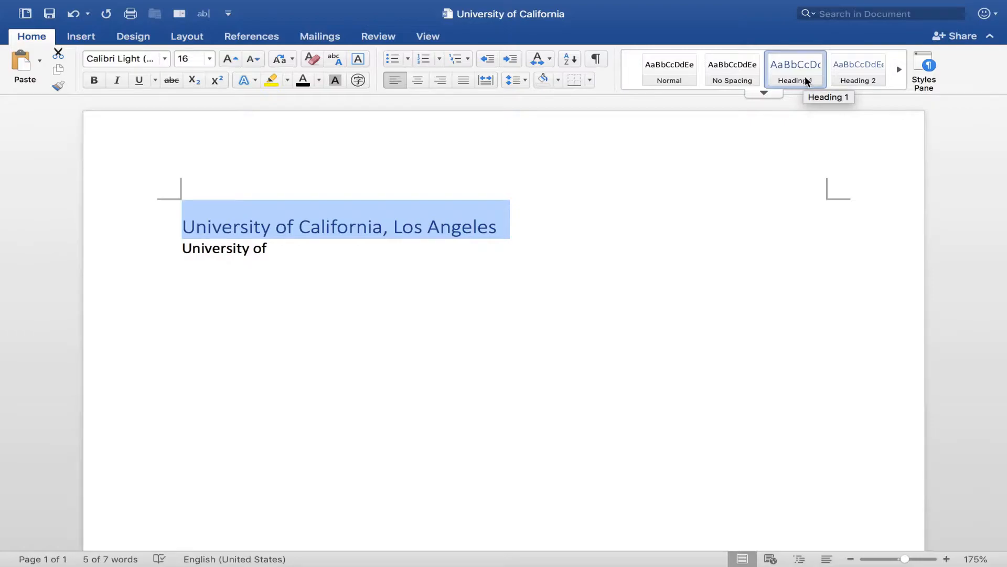
# Modify the Heading 1 style to use font size 22 and bold.
pyautogui.rightClick(804, 69)
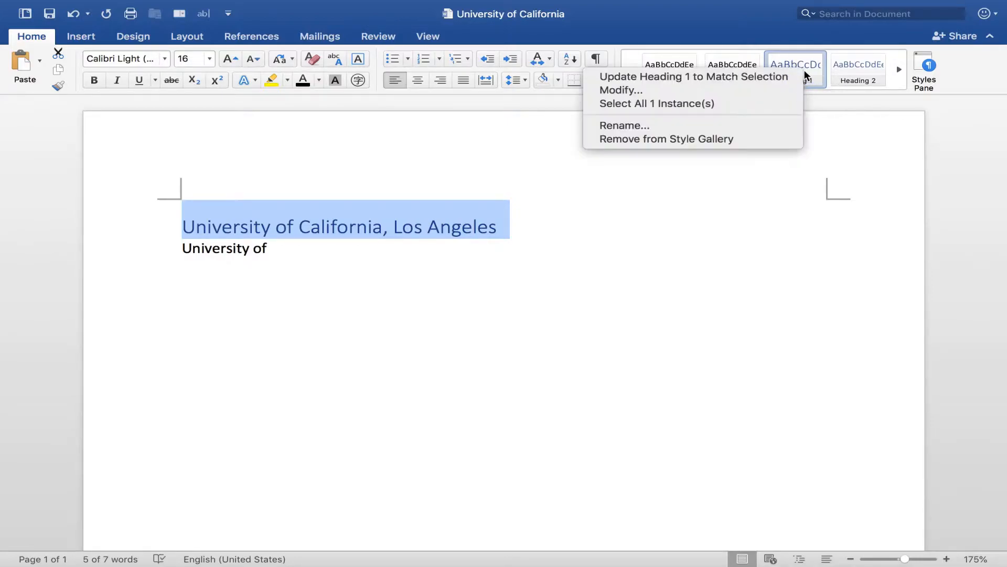
pyautogui.click(703, 89)
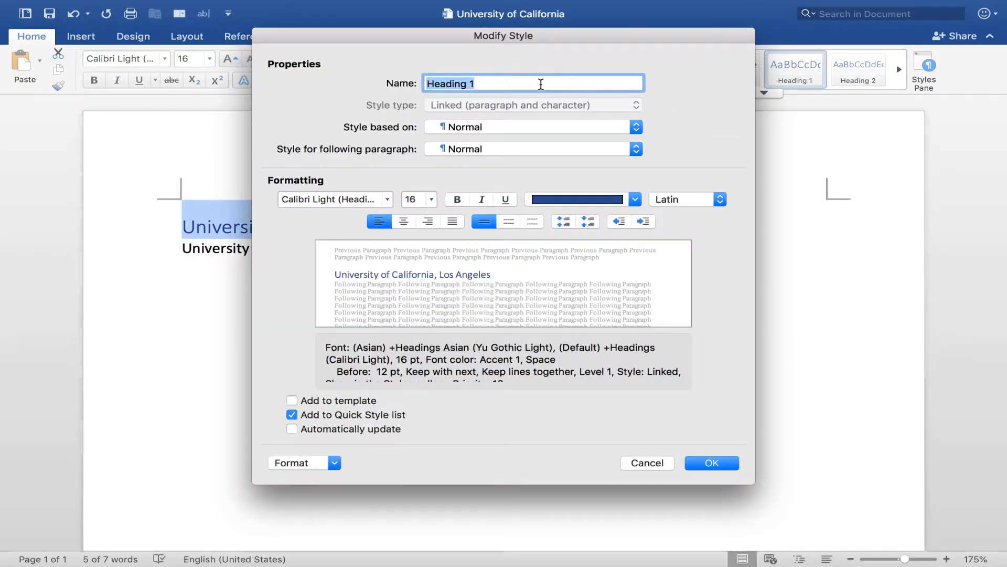
pyautogui.click(527, 83)
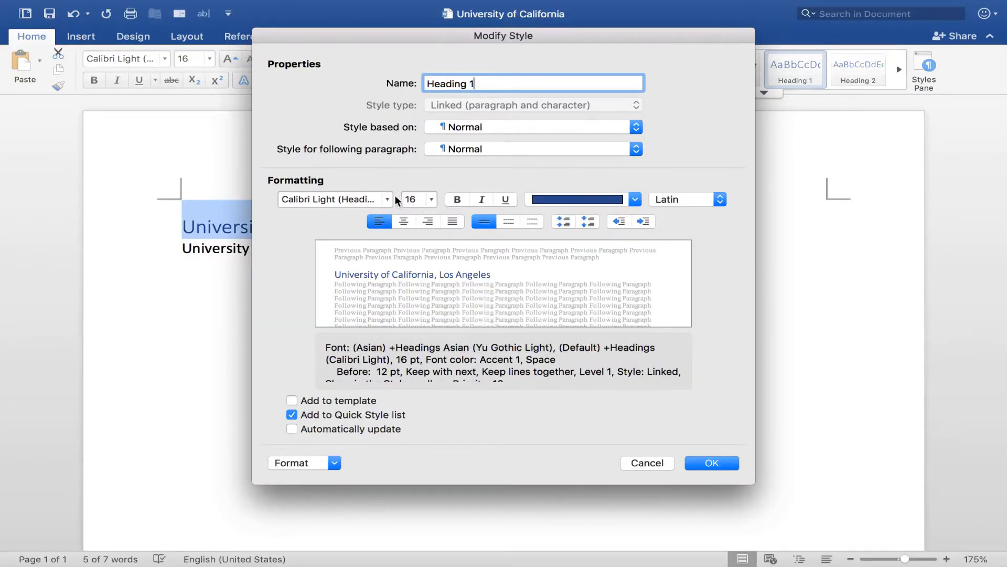
pyautogui.click(388, 199)
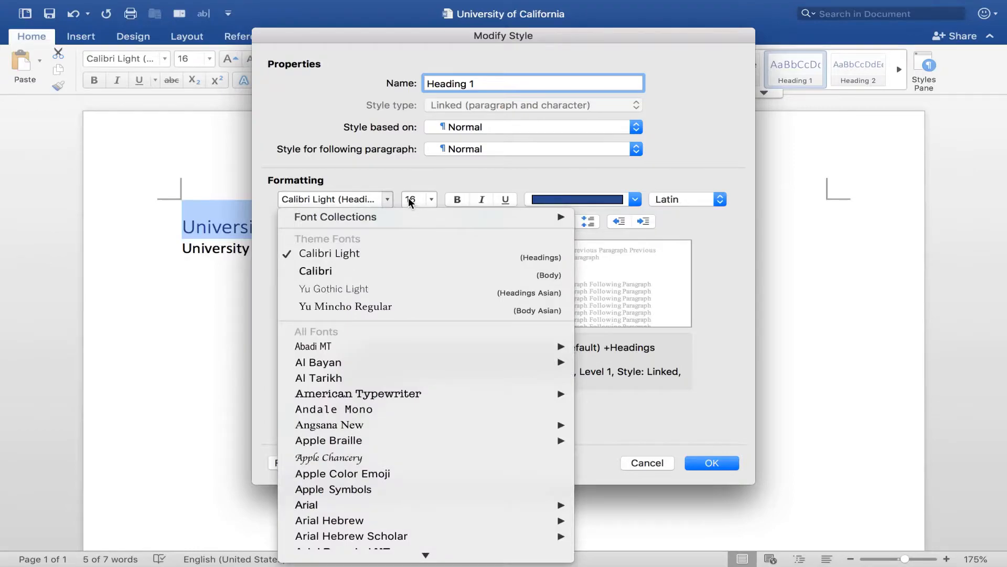
pyautogui.click(402, 175)
pyautogui.click(428, 198)
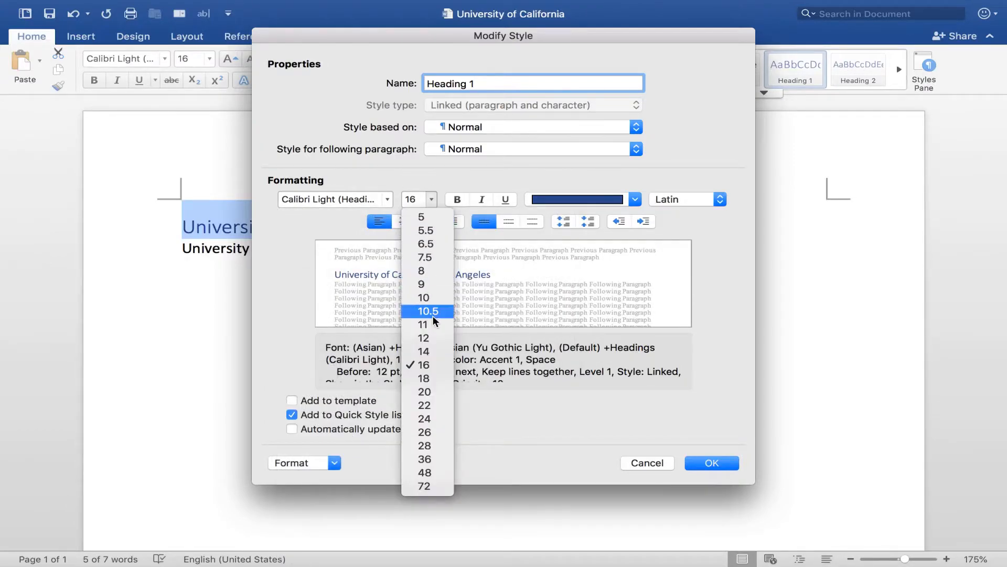
pyautogui.click(439, 406)
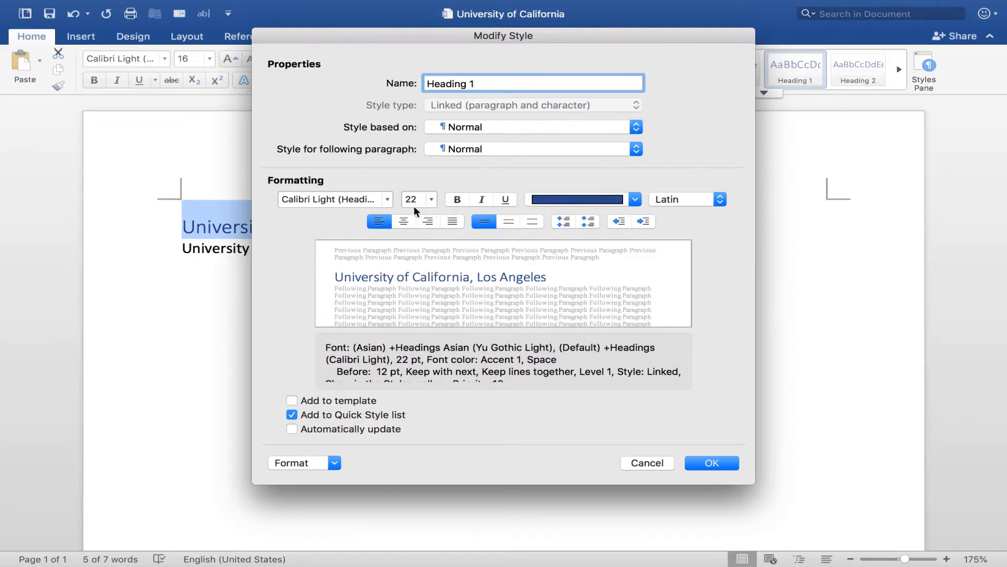
pyautogui.click(459, 199)
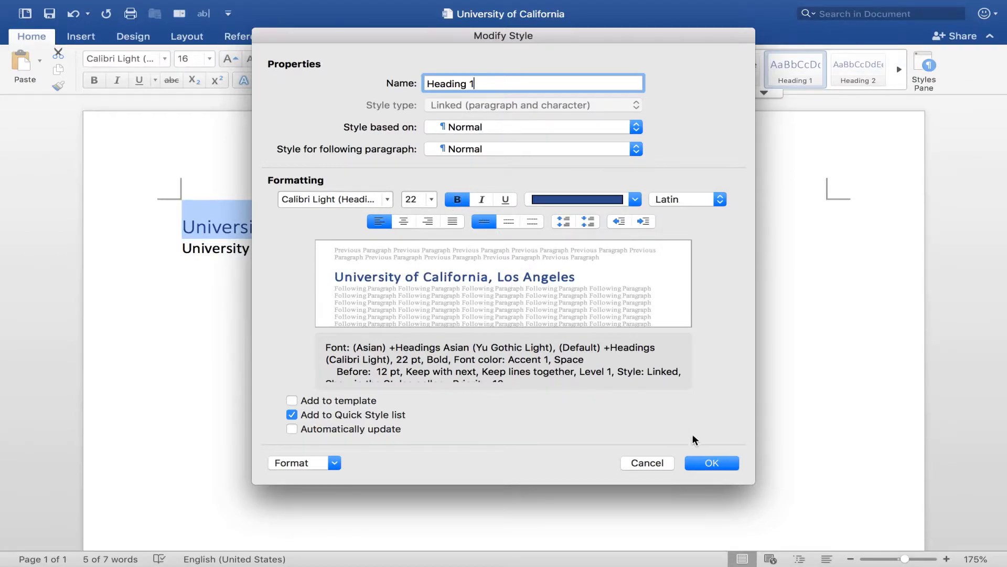
pyautogui.click(709, 463)
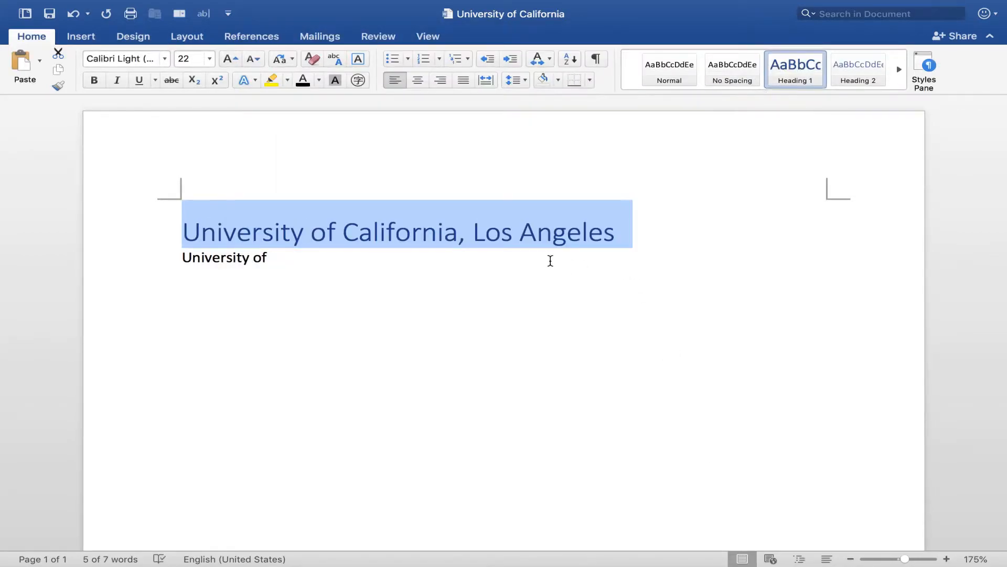
# Make the whole title "University of California, Los Angeles" bold.
pyautogui.click(616, 231)
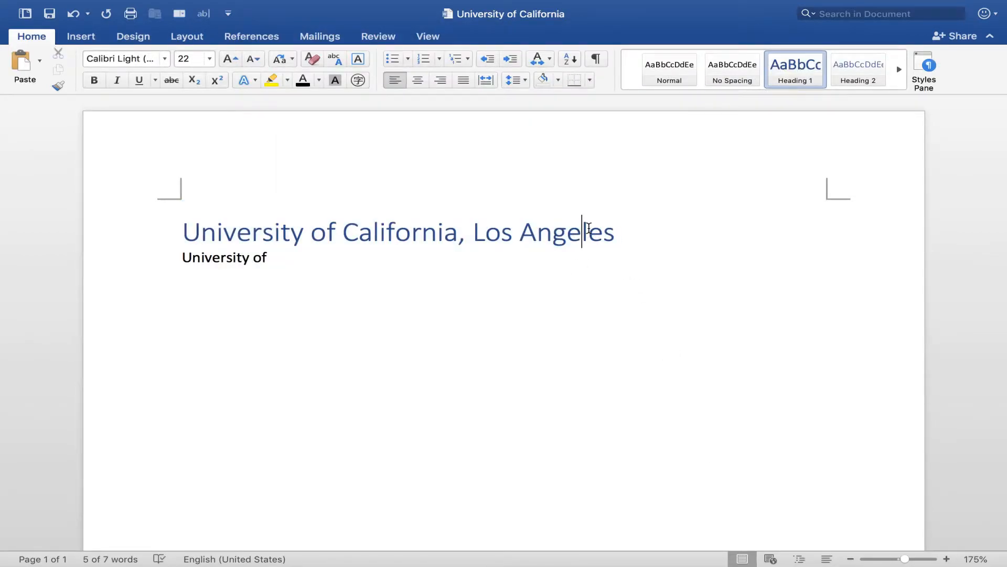
pyautogui.doubleClick(588, 229)
pyautogui.tripleClick(552, 227)
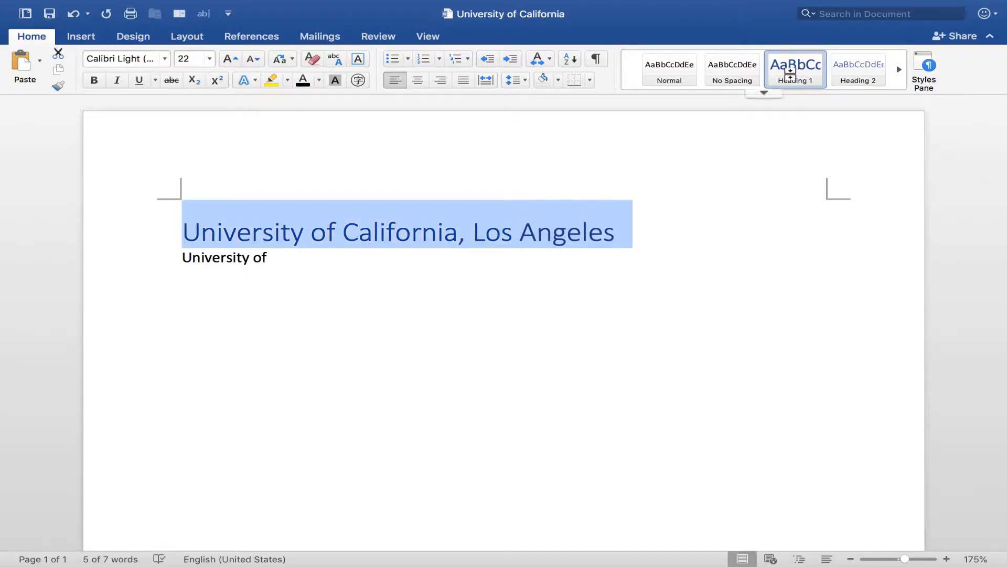
pyautogui.press('super+b')
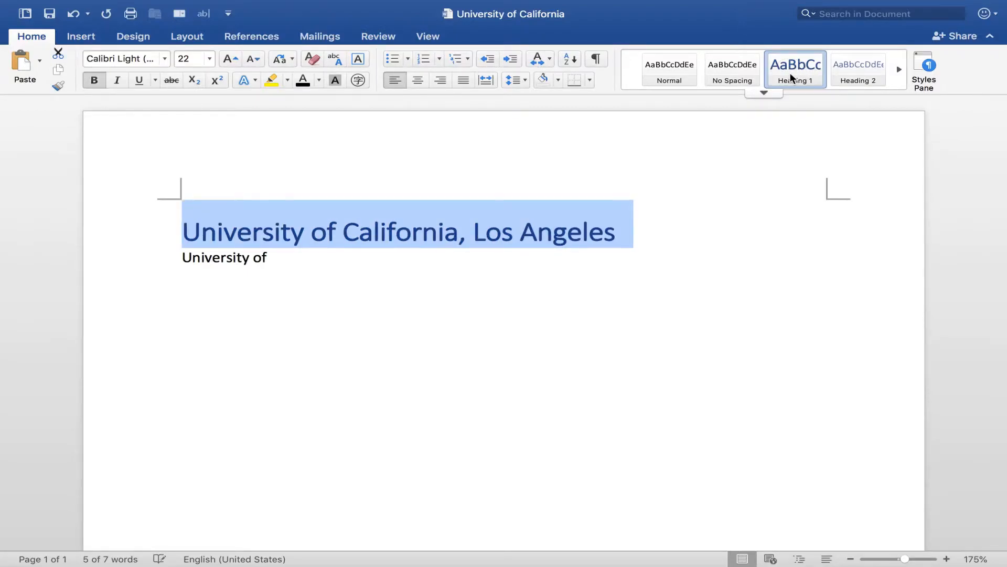
pyautogui.click(513, 231)
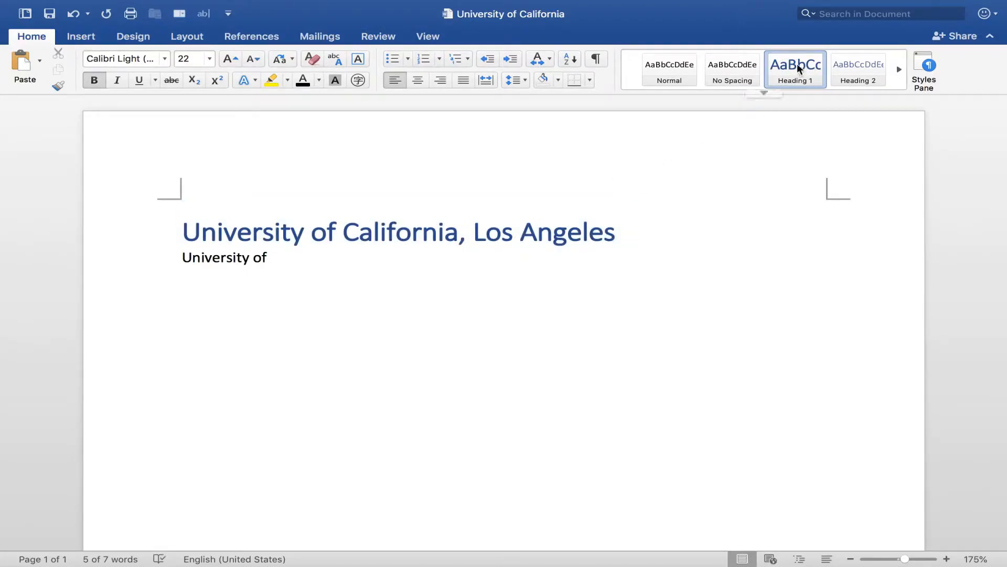
# Add the line "University of California, Irvine" below the existing text and apply the Heading 1 style to it.
pyautogui.click(436, 276)
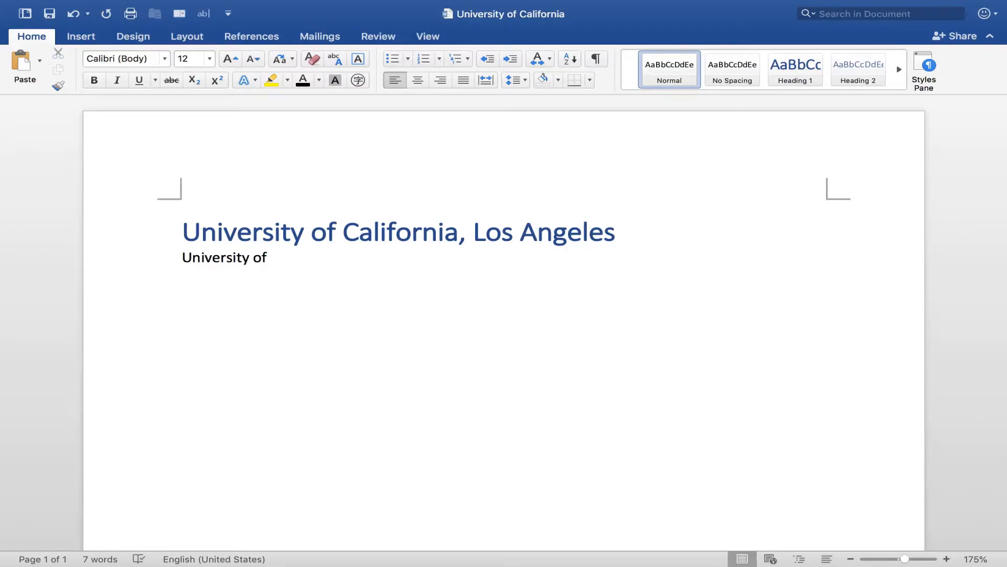
pyautogui.write('University of California, Irvine')
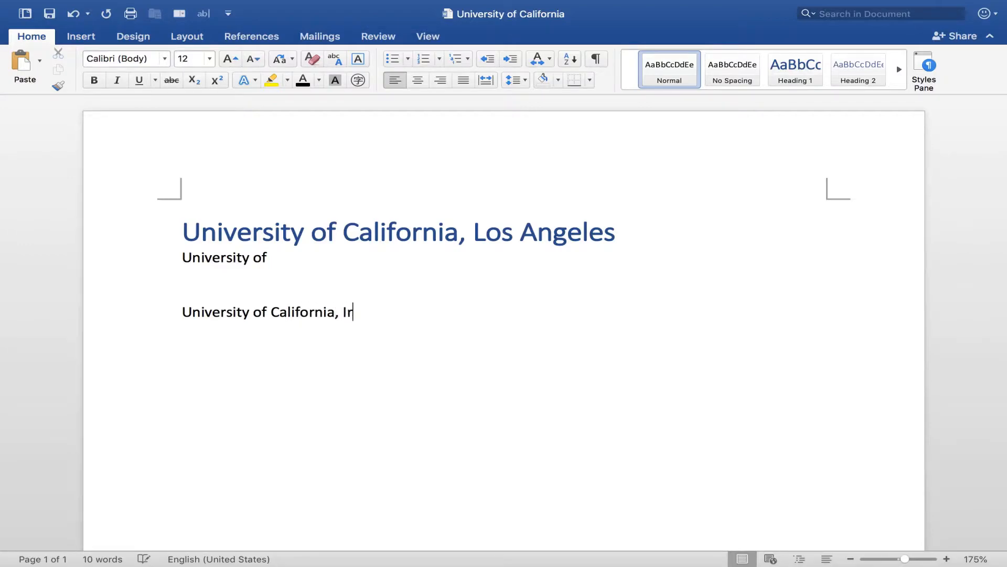
pyautogui.click(396, 309)
pyautogui.moveTo(396, 309); pyautogui.dragTo(207, 317)
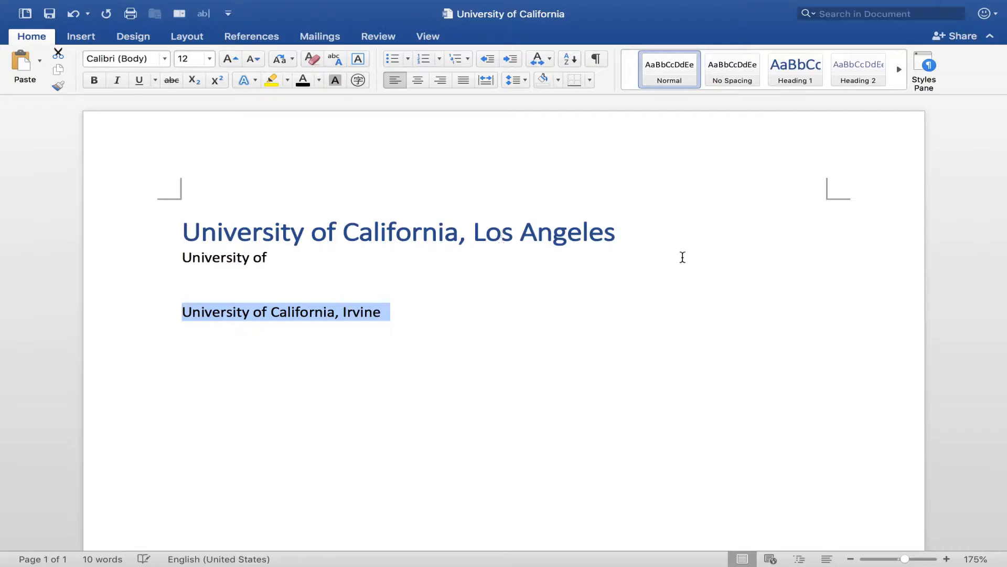
pyautogui.click(808, 78)
pyautogui.click(535, 349)
pyautogui.click(486, 236)
pyautogui.click(476, 343)
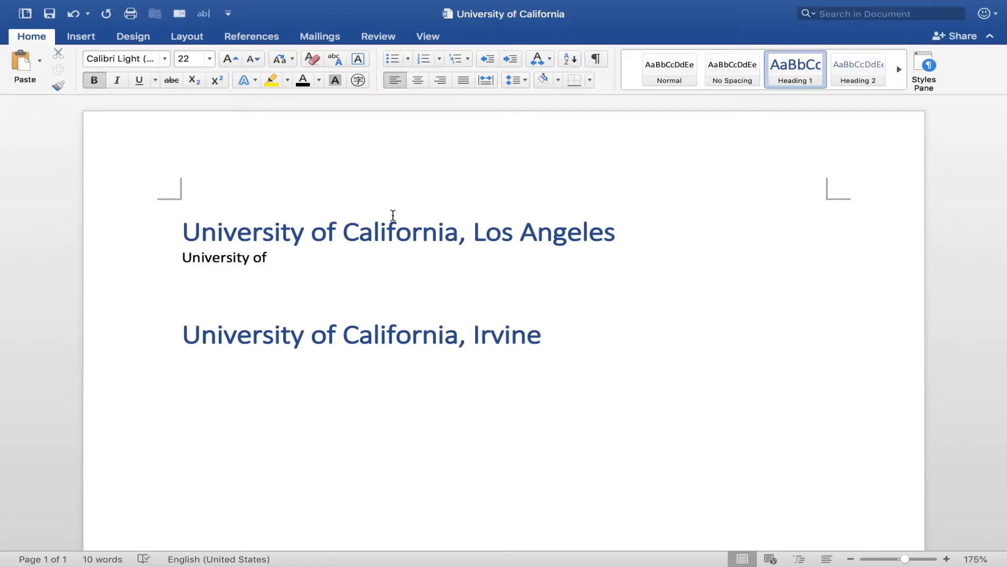
pyautogui.moveTo(571, 342); pyautogui.dragTo(237, 318)
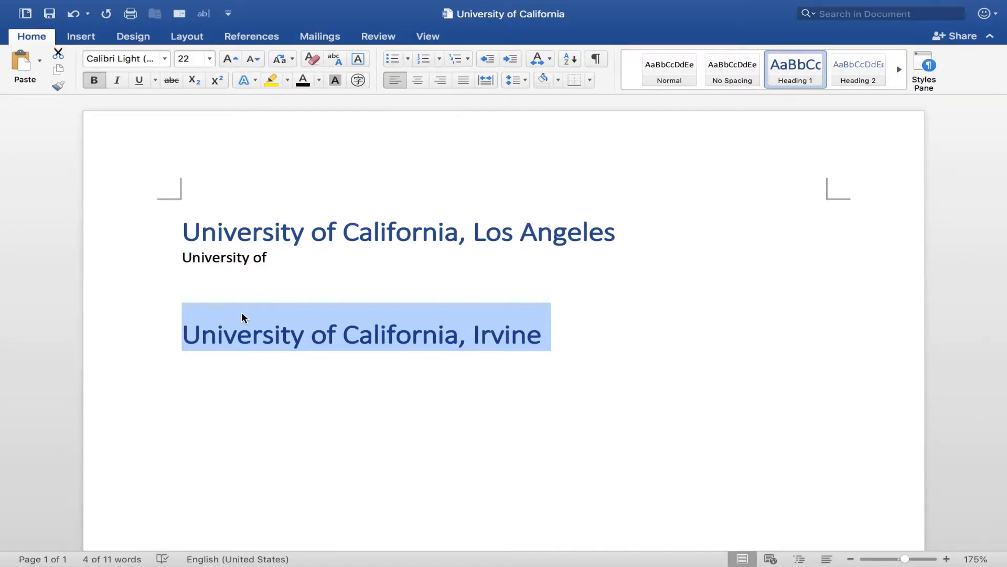
# Examine the heading levels in the contents list of the UCLA Wikipedia article in Chrome, and return to the Word document.
pyautogui.press('super+Tab')
pyautogui.scroll(-2, 340, 240)
pyautogui.scroll(-20, 339, 240)
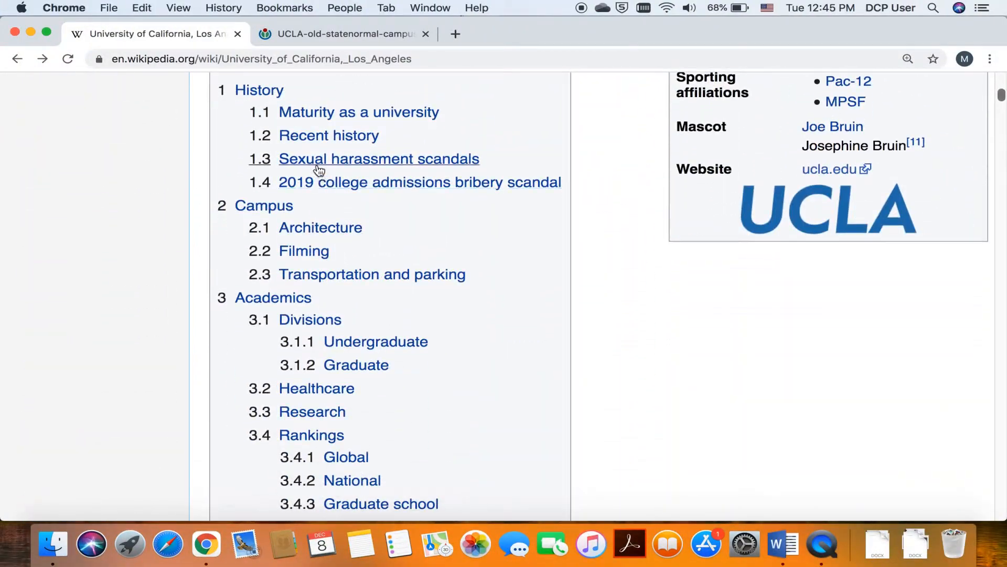
pyautogui.scroll(3, 294, 108)
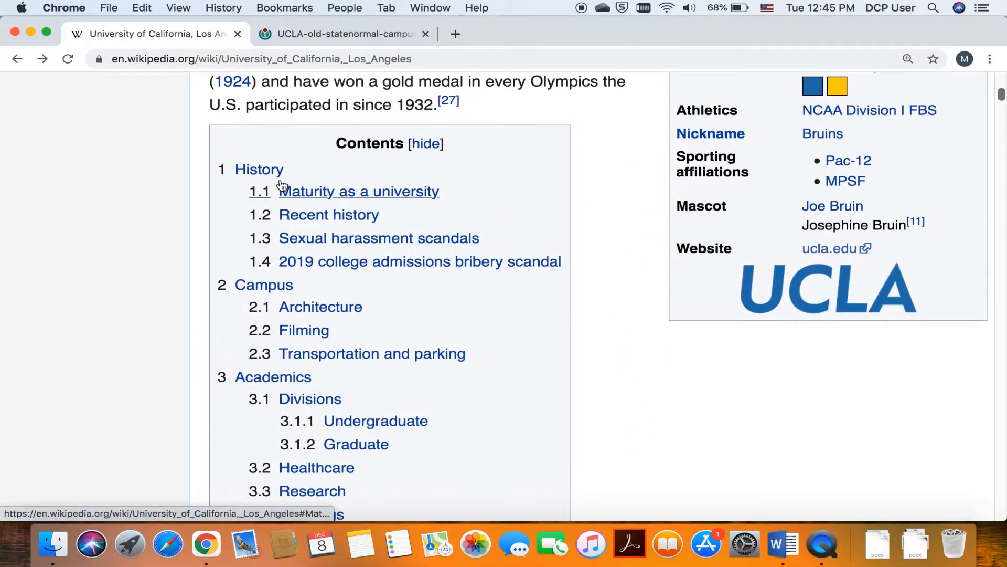
pyautogui.scroll(-4, 367, 265)
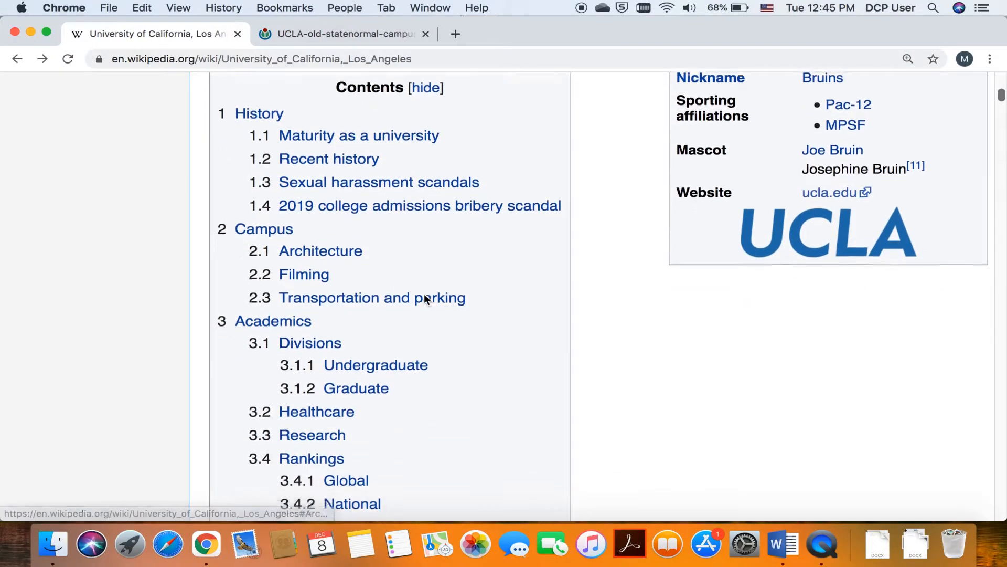
pyautogui.scroll(-3, 493, 298)
pyautogui.scroll(6, 476, 315)
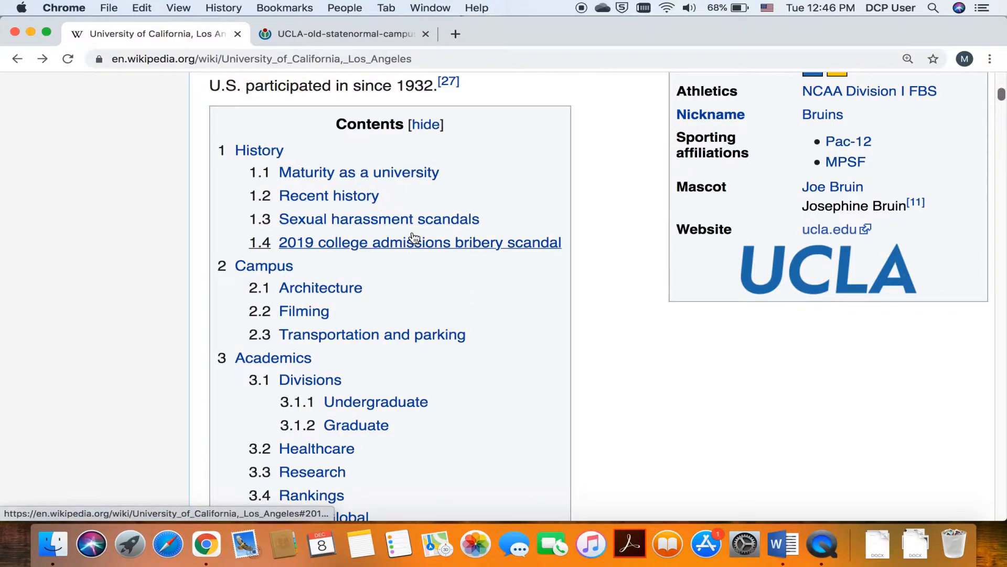
pyautogui.scroll(2, 367, 252)
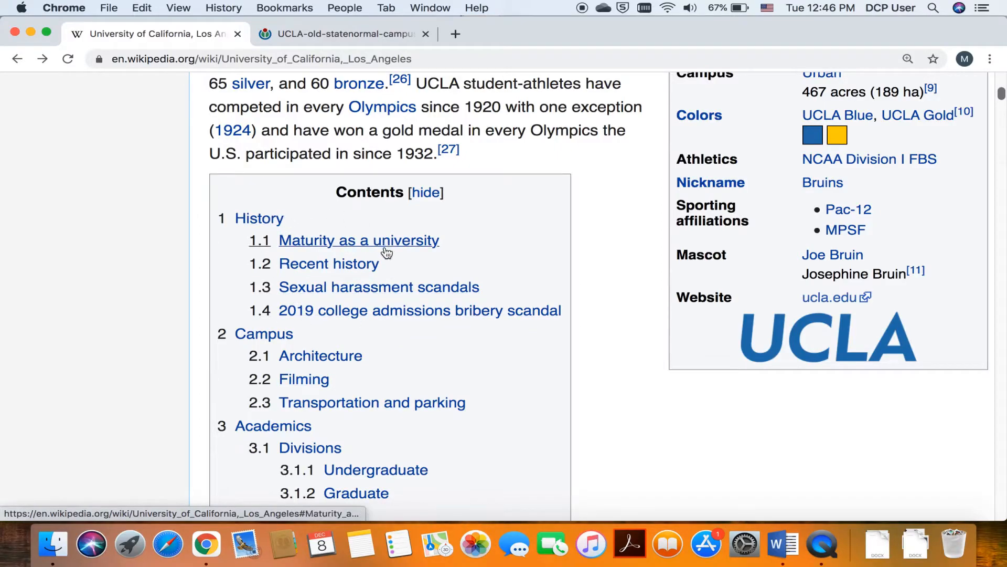
pyautogui.scroll(-3, 439, 221)
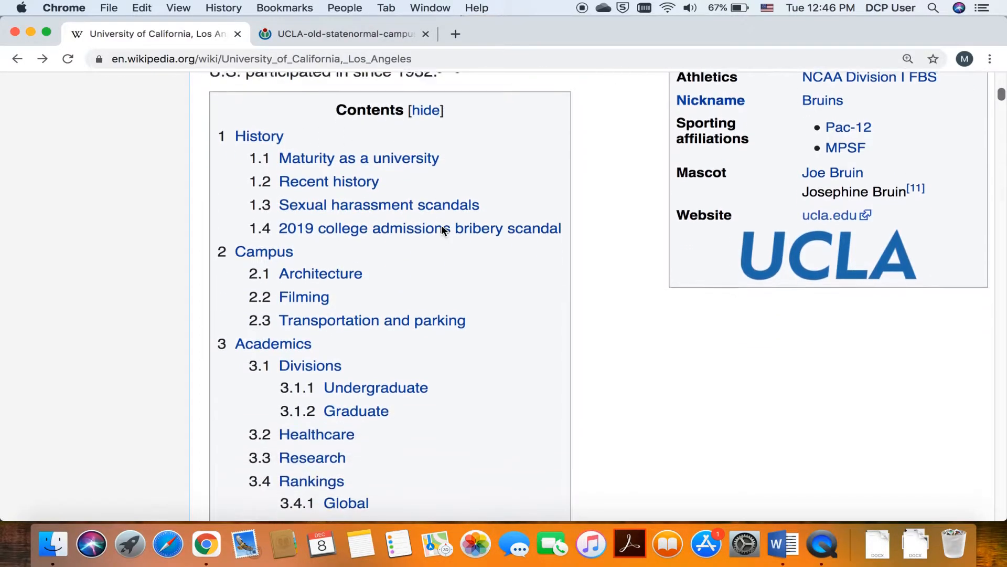
pyautogui.press('super+Tab')
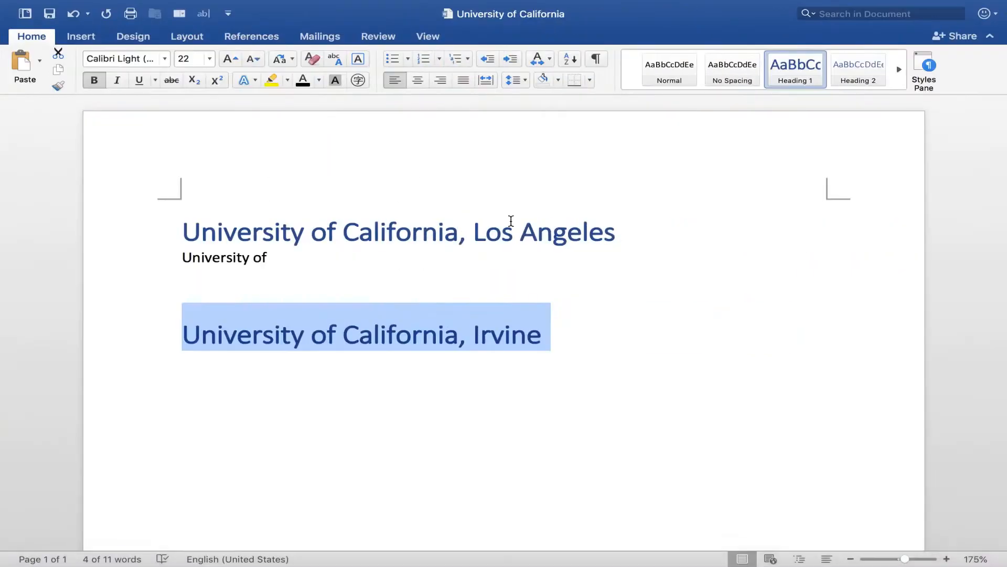
pyautogui.click(472, 253)
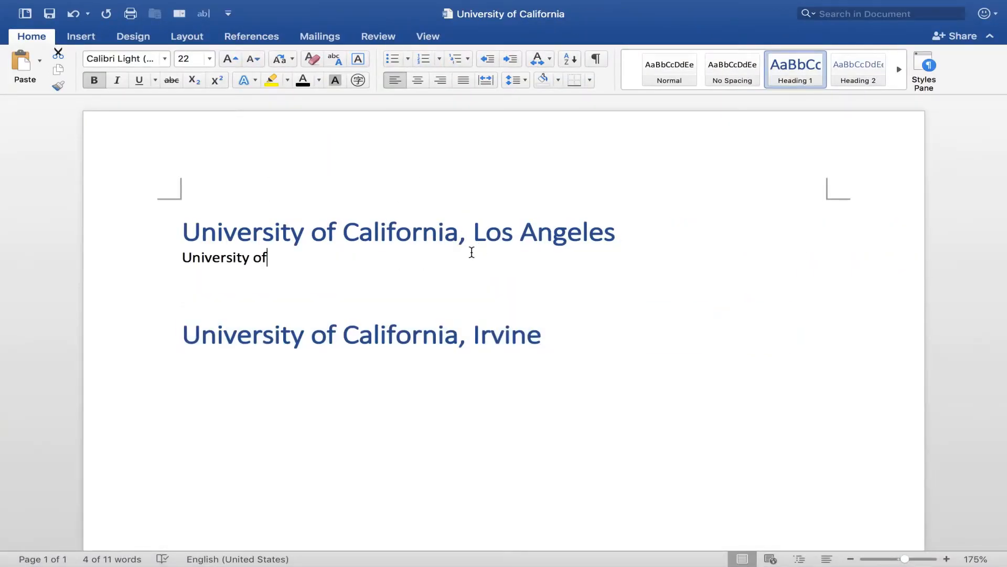
# Switch to the UCLA Wikipedia article in Chrome and copy its opening paragraph.
pyautogui.press('super+Tab')
pyautogui.scroll(-3, 405, 240)
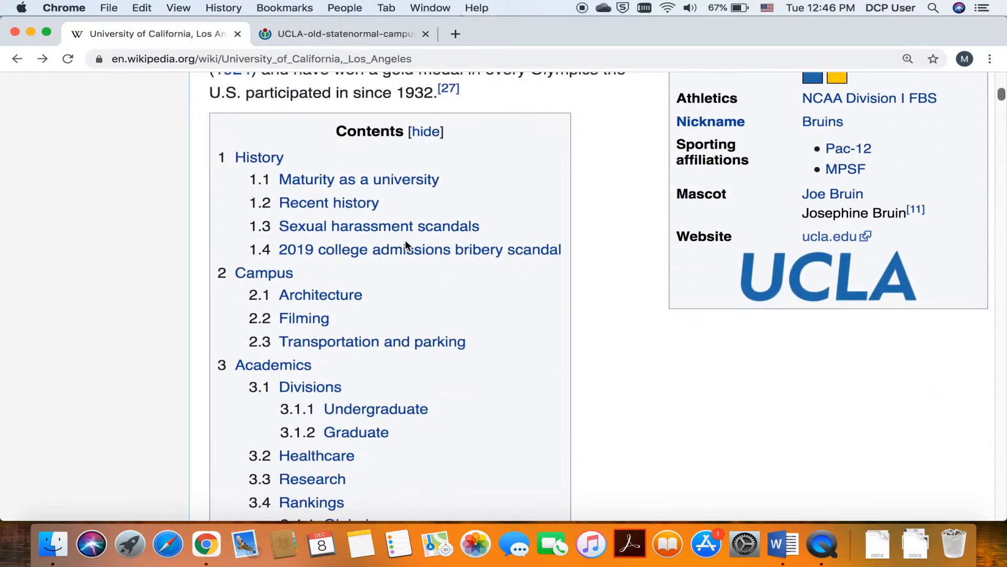
pyautogui.click(278, 159)
pyautogui.scroll(15, 371, 175)
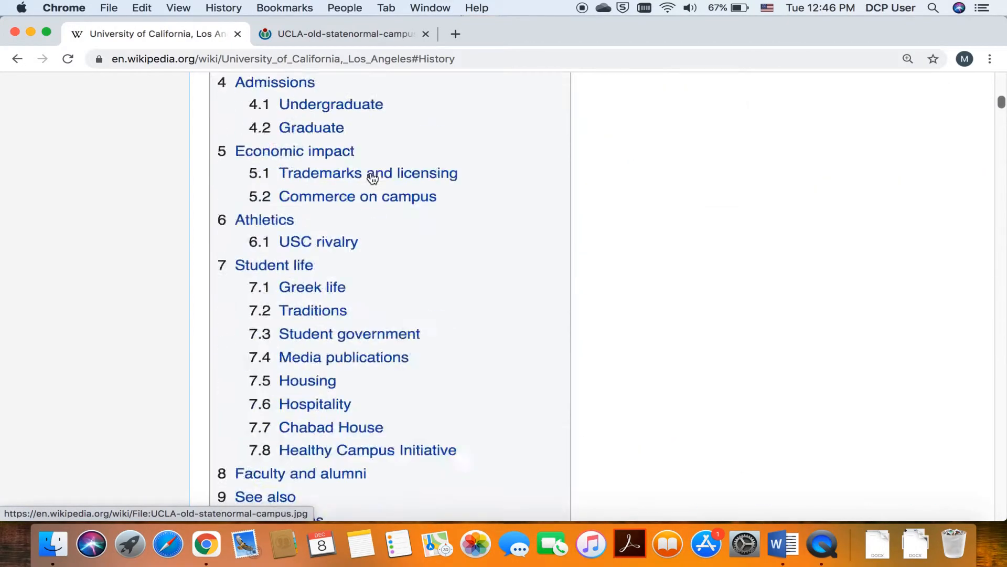
pyautogui.scroll(2, 372, 178)
pyautogui.moveTo(645, 335); pyautogui.dragTo(212, 185)
pyautogui.press('super+c')
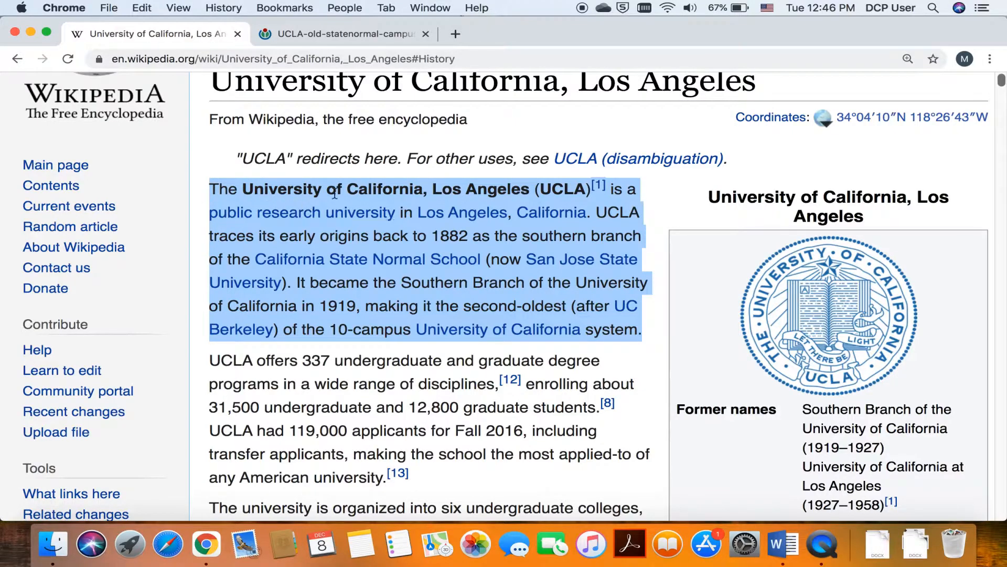
# Switch to the Word document and delete the text "University of" beneath the title "University of California, Los Angeles".
pyautogui.hotkey('ctrl', 'Right')
pyautogui.moveTo(334, 255); pyautogui.dragTo(186, 260)
pyautogui.press('BackSpace')
pyautogui.hotkey('ctrl', 'Left')
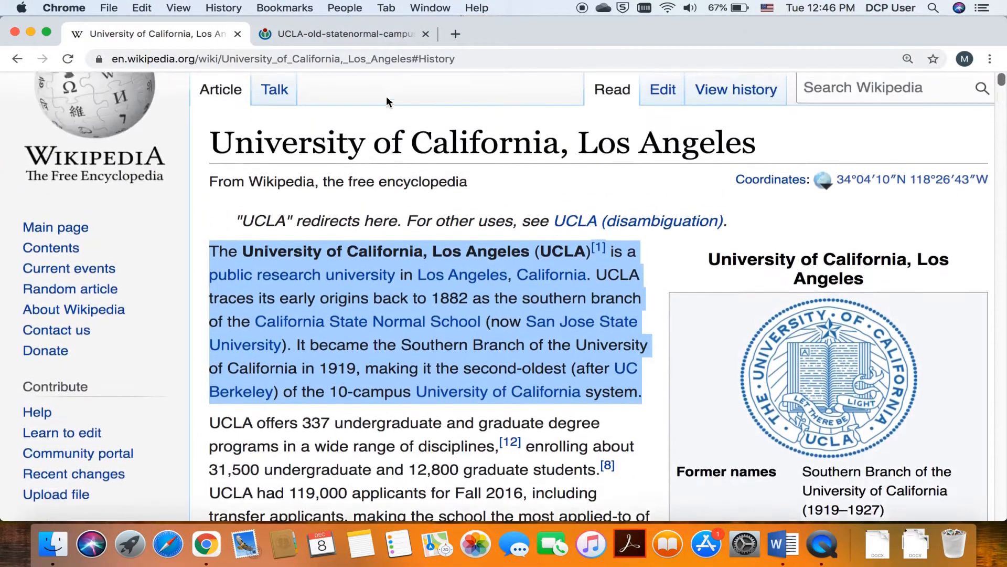
pyautogui.scroll(3, 394, 105)
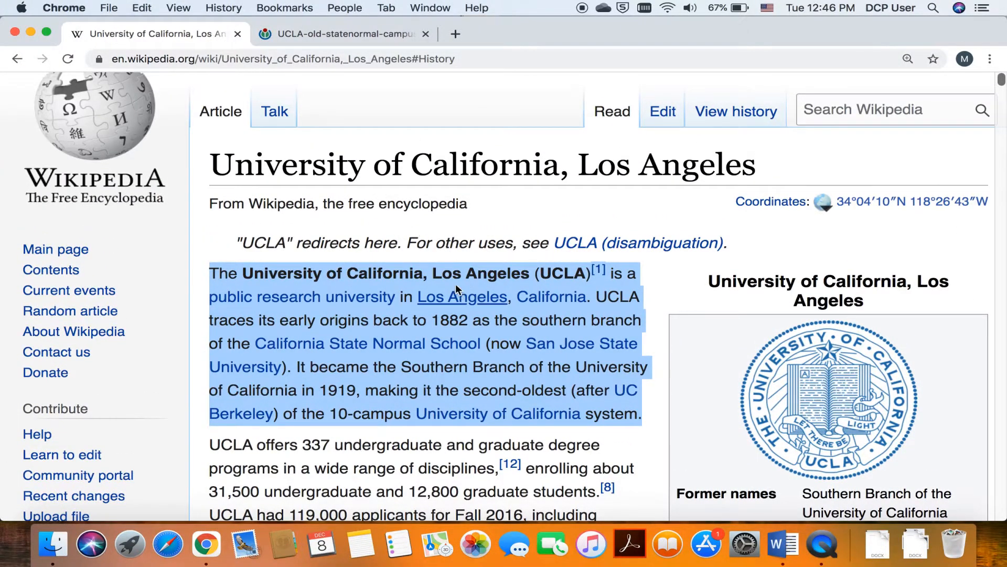
pyautogui.hotkey('ctrl', 'Right')
# Paste the copied paragraph as unformatted text beneath the Los Angeles title and start a new line after it.
pyautogui.rightClick(269, 256)
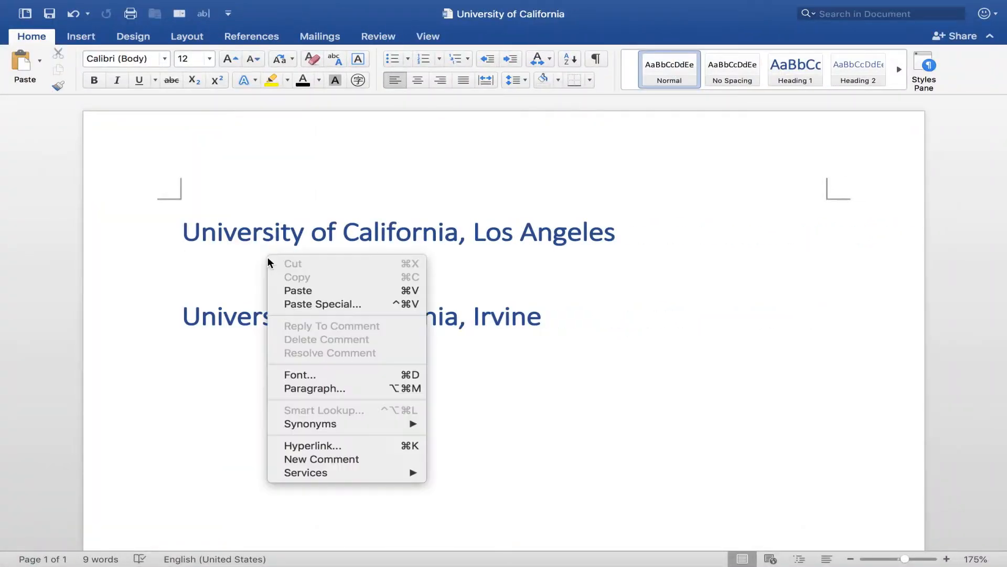
pyautogui.click(318, 304)
pyautogui.click(353, 192)
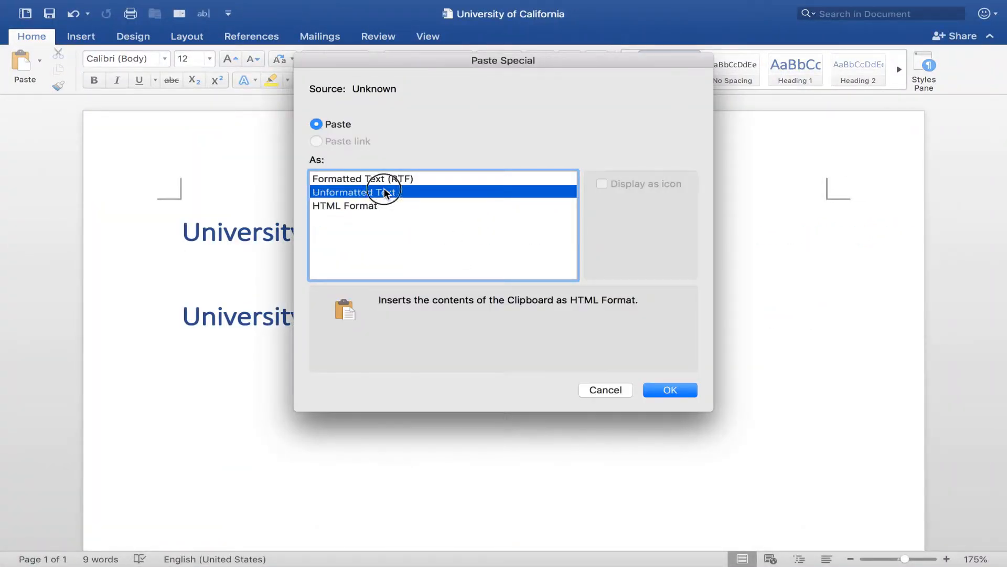
pyautogui.click(656, 390)
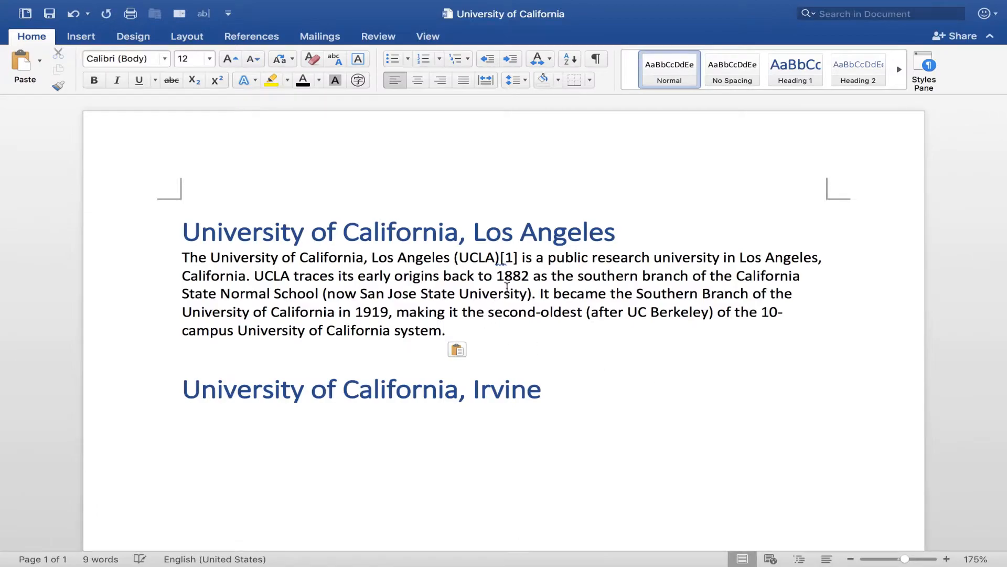
pyautogui.scroll(-1, 461, 317)
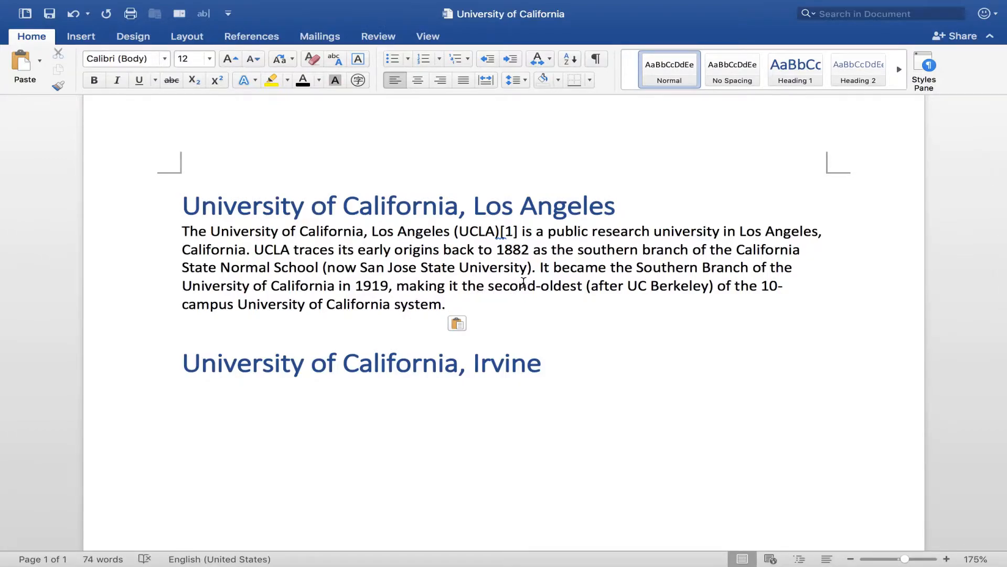
pyautogui.scroll(-1, 518, 286)
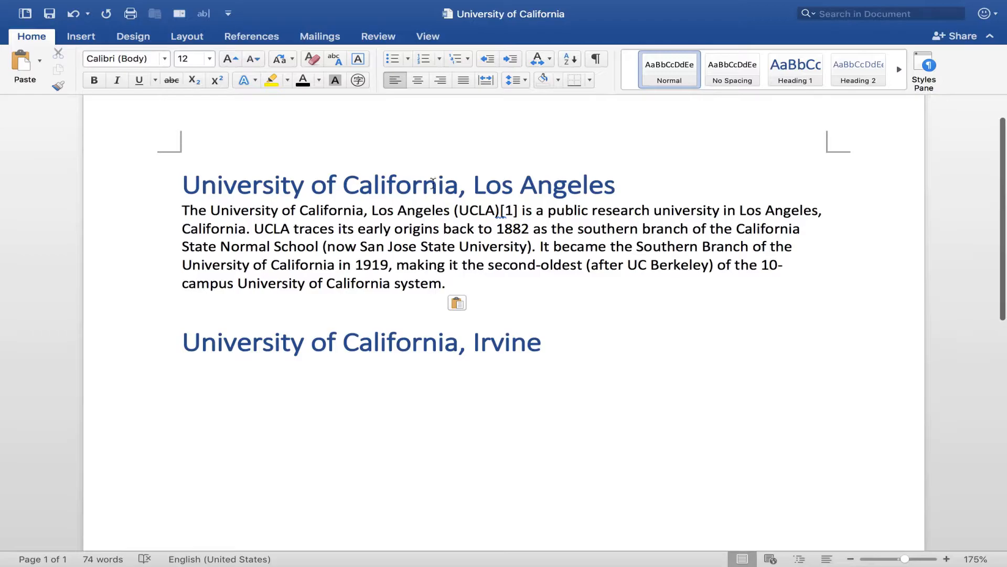
pyautogui.press('Return')
# Switch to the Wikipedia article in Chrome, find the History section below the contents list and highlight its heading.
pyautogui.hotkey('ctrl', 'Left')
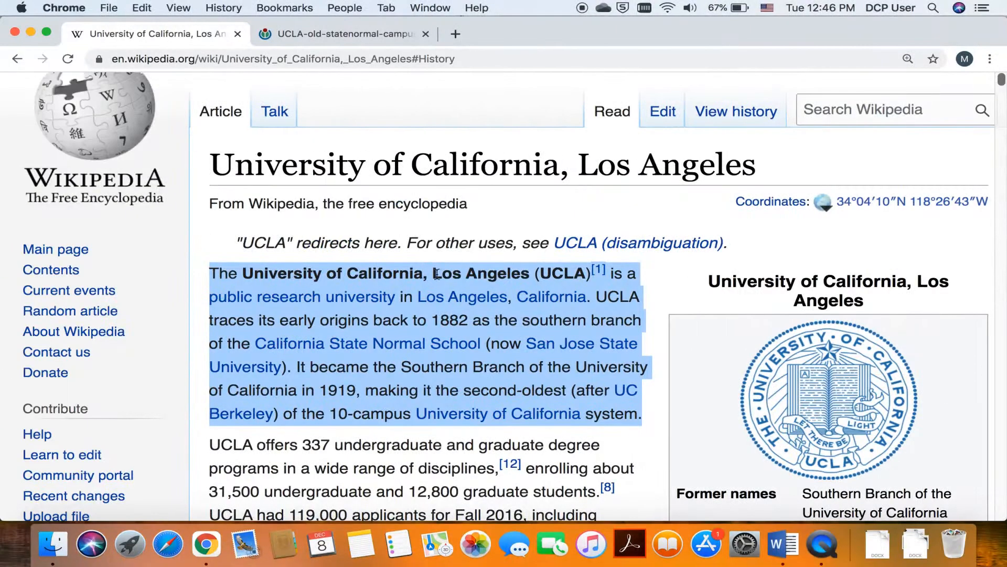
pyautogui.scroll(-7, 438, 342)
pyautogui.scroll(5, 454, 362)
pyautogui.scroll(-15, 461, 191)
pyautogui.scroll(-20, 461, 191)
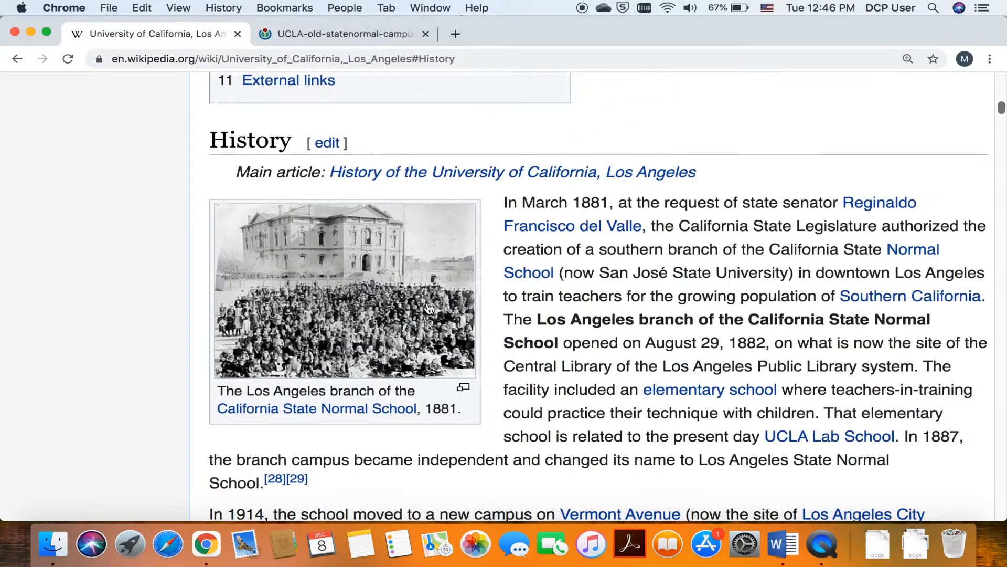
pyautogui.moveTo(294, 139); pyautogui.dragTo(202, 139)
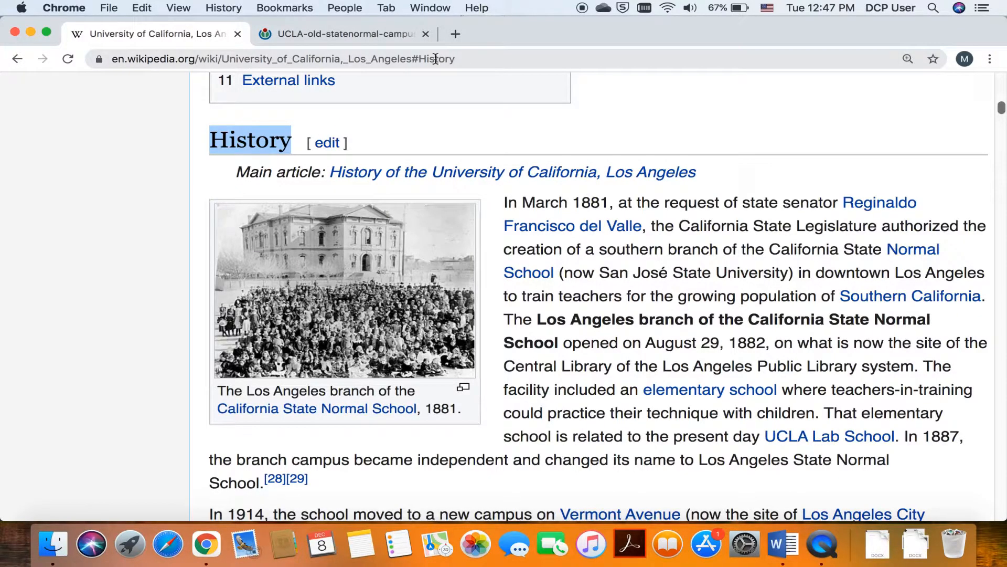
# Back in the Word document, add the line "History" below the pasted paragraph and apply the Heading 2 style to it.
pyautogui.press('super+Tab')
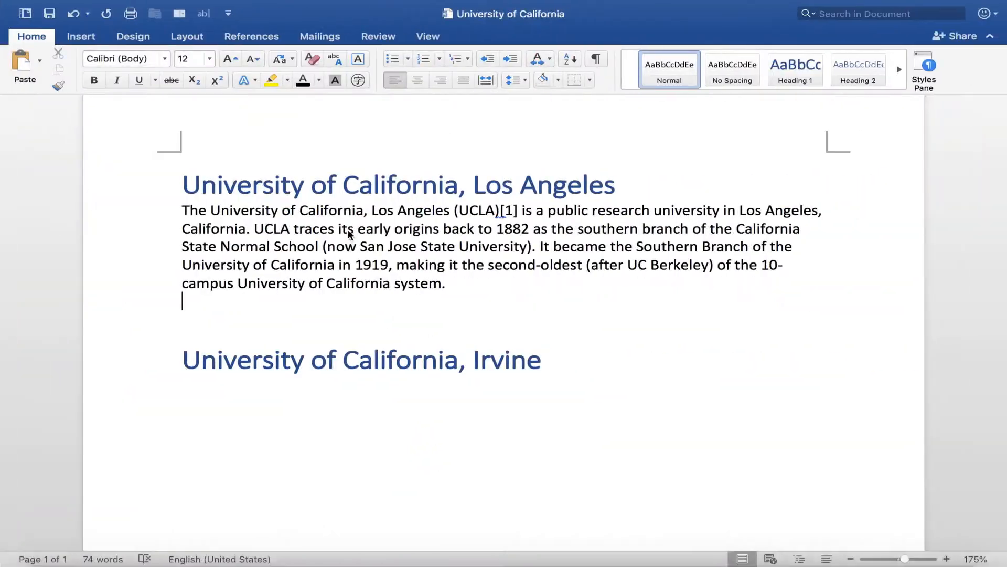
pyautogui.click(331, 296)
pyautogui.press('Return')
pyautogui.write('History')
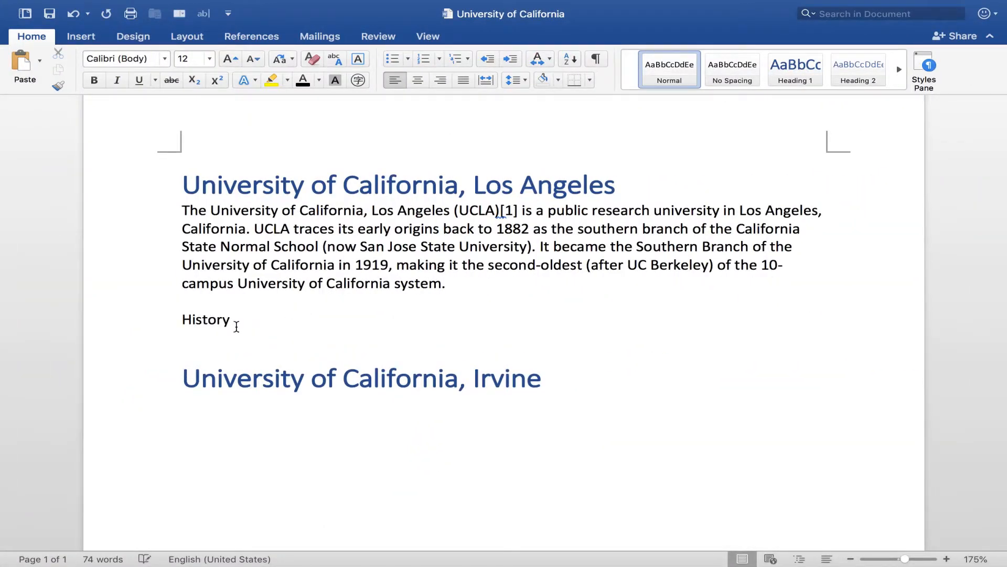
pyautogui.moveTo(236, 322); pyautogui.dragTo(177, 318)
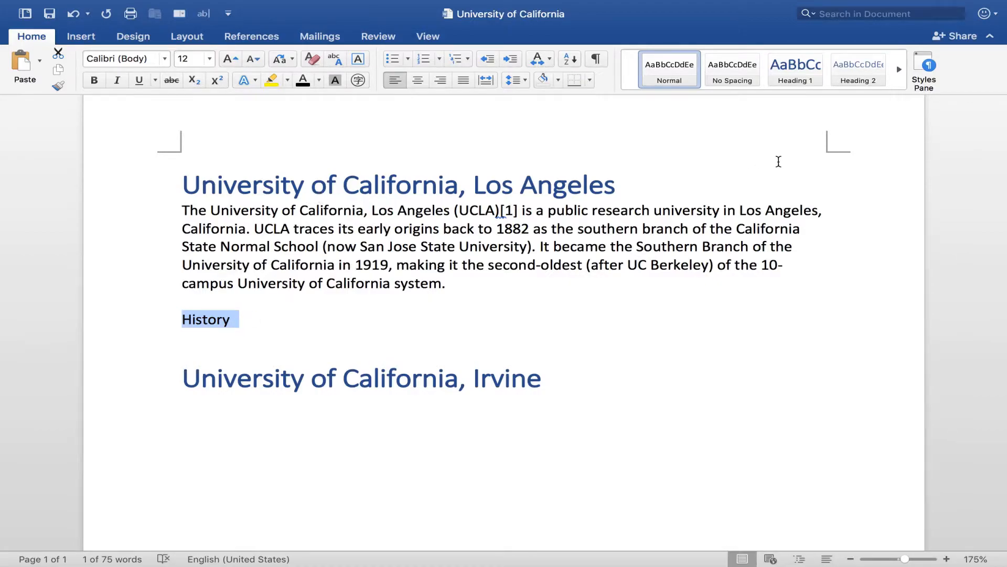
pyautogui.click(874, 65)
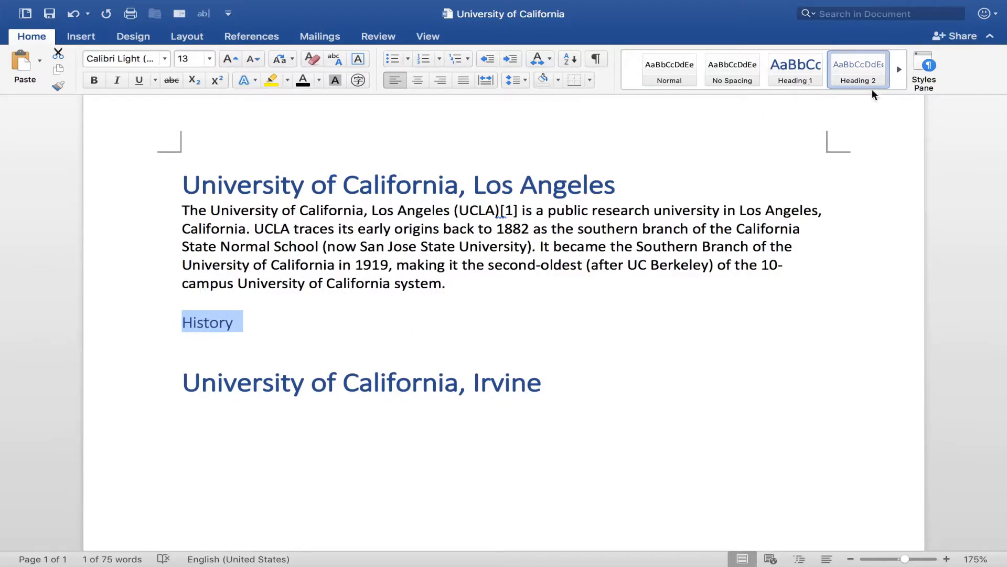
# Modify the Heading 2 style to use font size 18 and bold.
pyautogui.rightClick(858, 74)
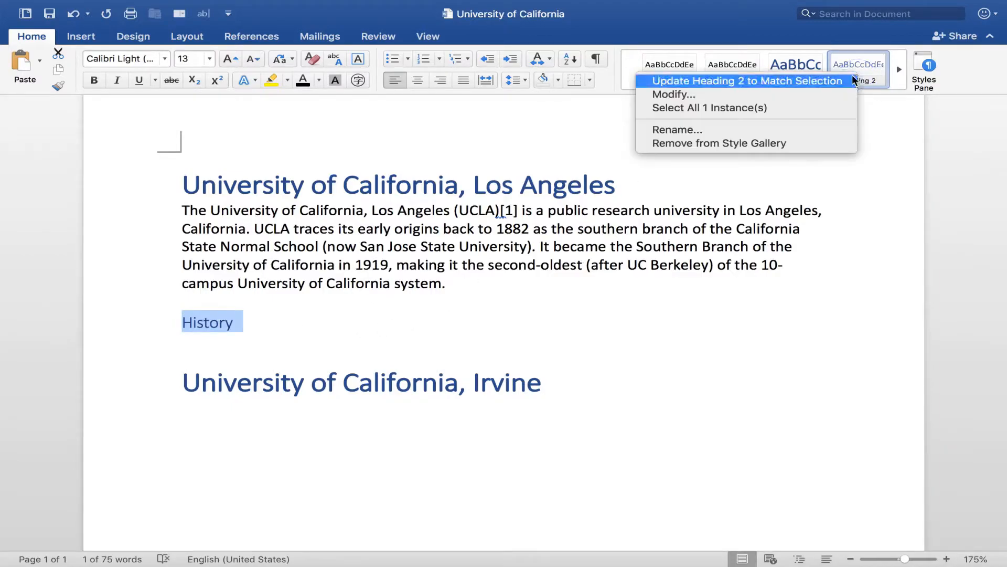
pyautogui.click(785, 93)
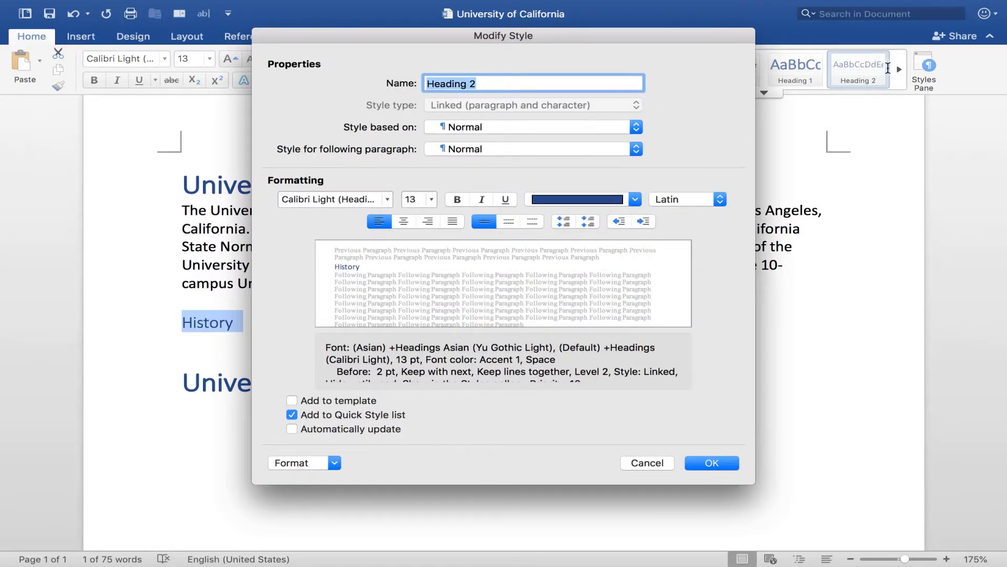
pyautogui.click(431, 199)
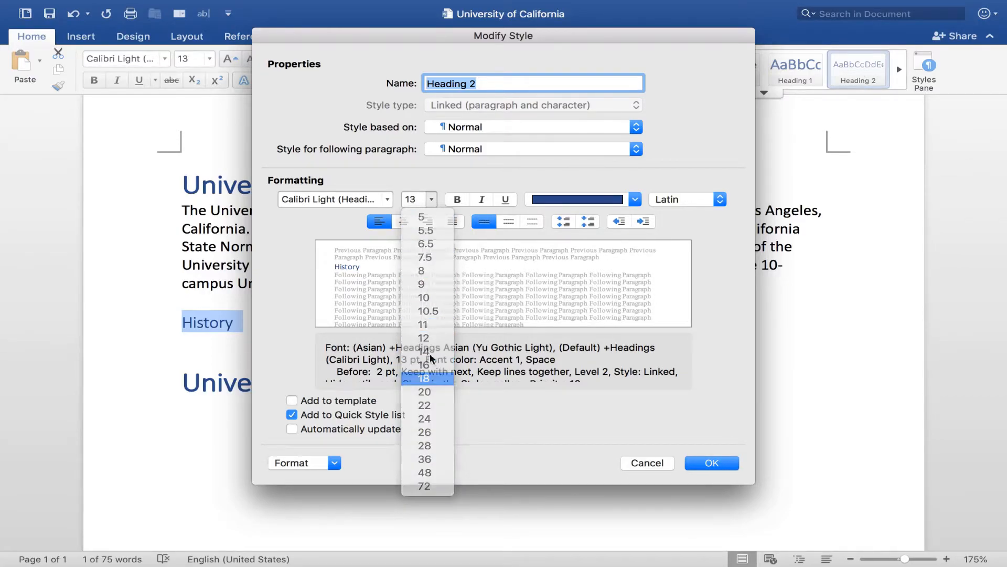
pyautogui.click(429, 376)
pyautogui.click(457, 199)
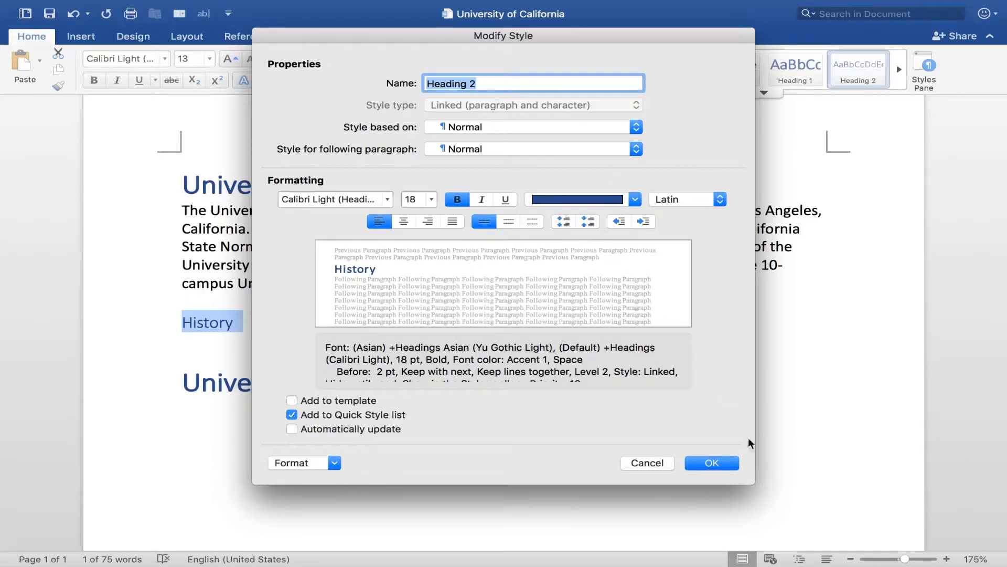
pyautogui.click(711, 462)
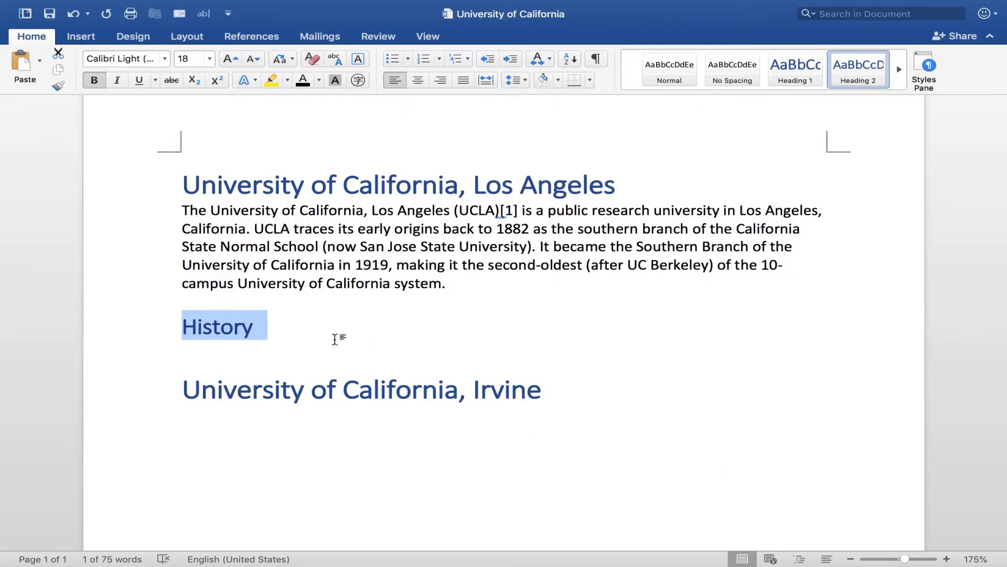
# Add a new body text line below the "History" heading.
pyautogui.click(337, 340)
pyautogui.click(269, 328)
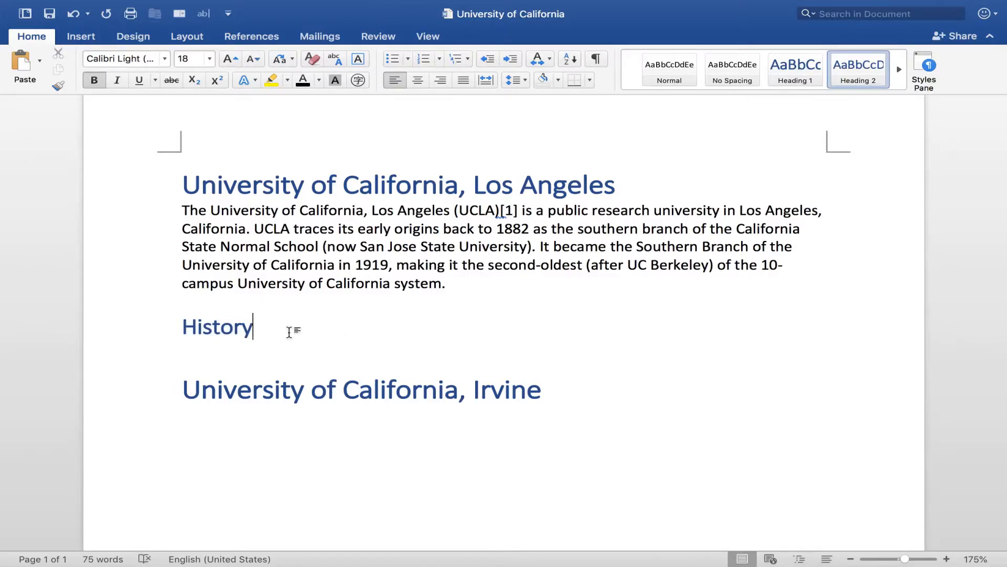
pyautogui.press('Return')
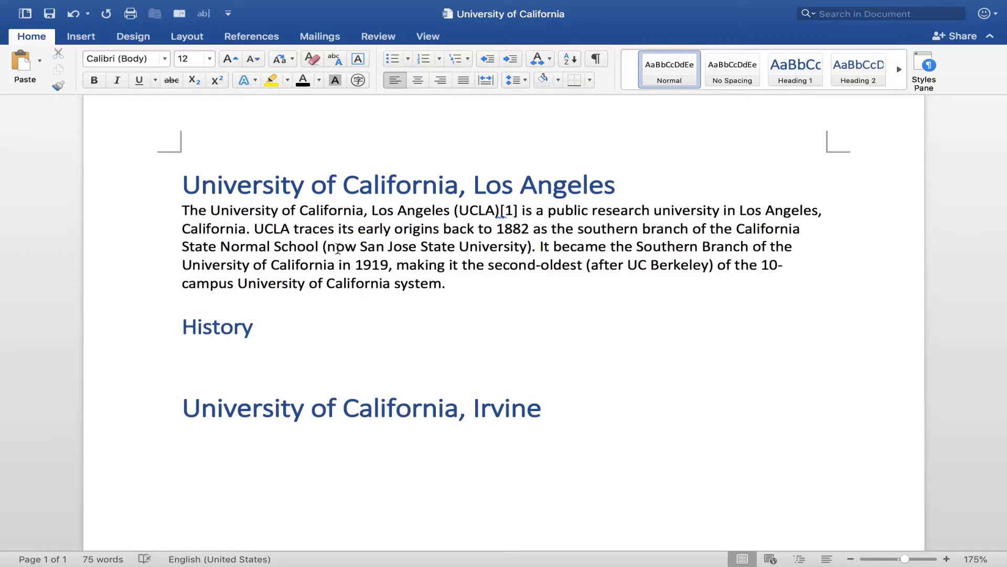
pyautogui.scroll(-1, 365, 275)
pyautogui.keyDown('ctrl'); pyautogui.scroll(-3, 362, 276); pyautogui.keyUp('ctrl')
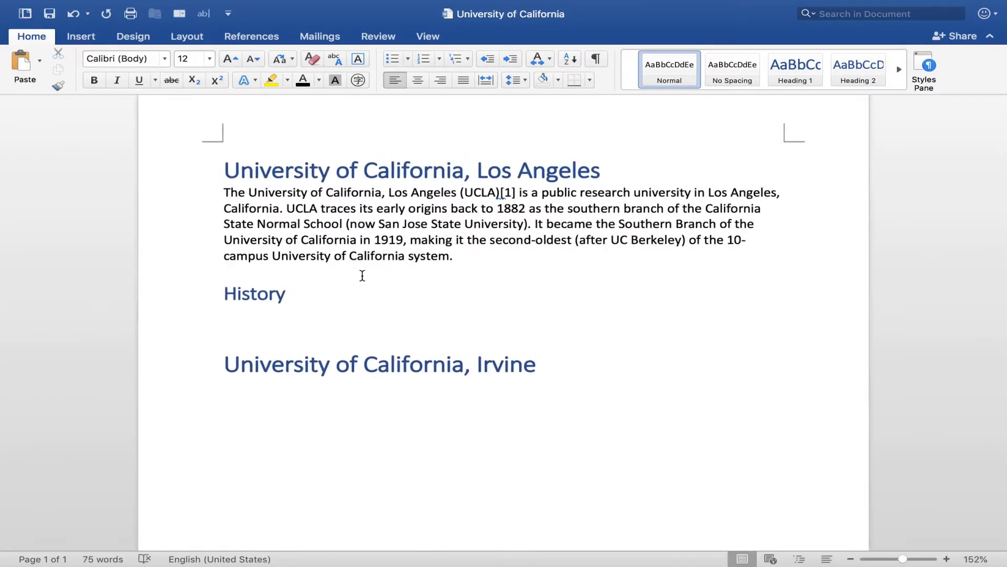
pyautogui.click(292, 301)
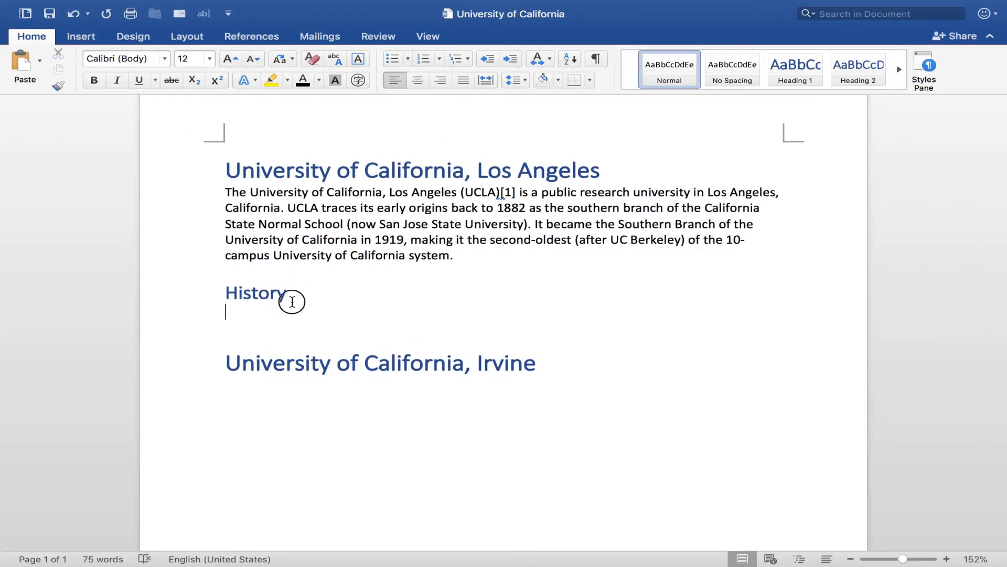
pyautogui.click(350, 171)
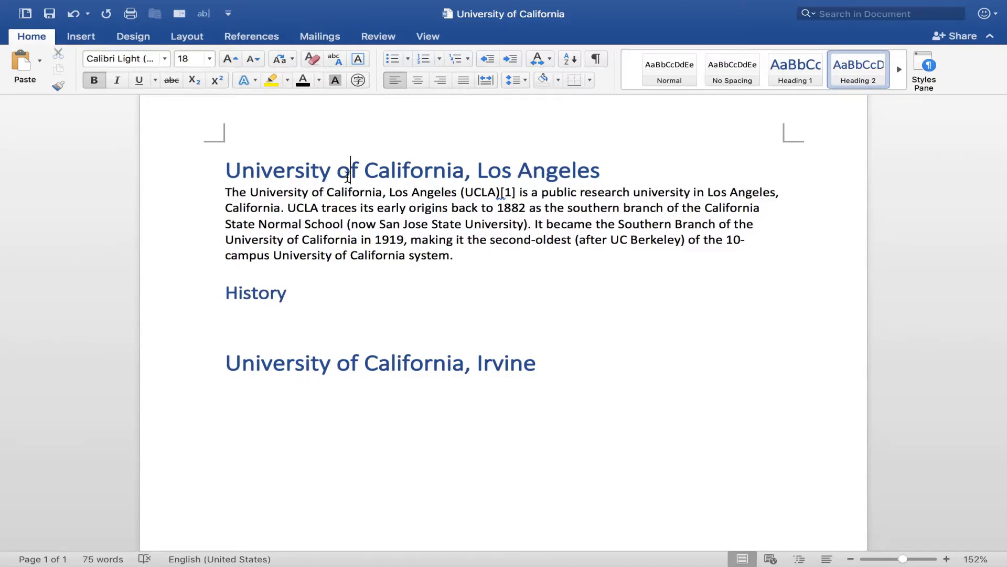
pyautogui.click(899, 70)
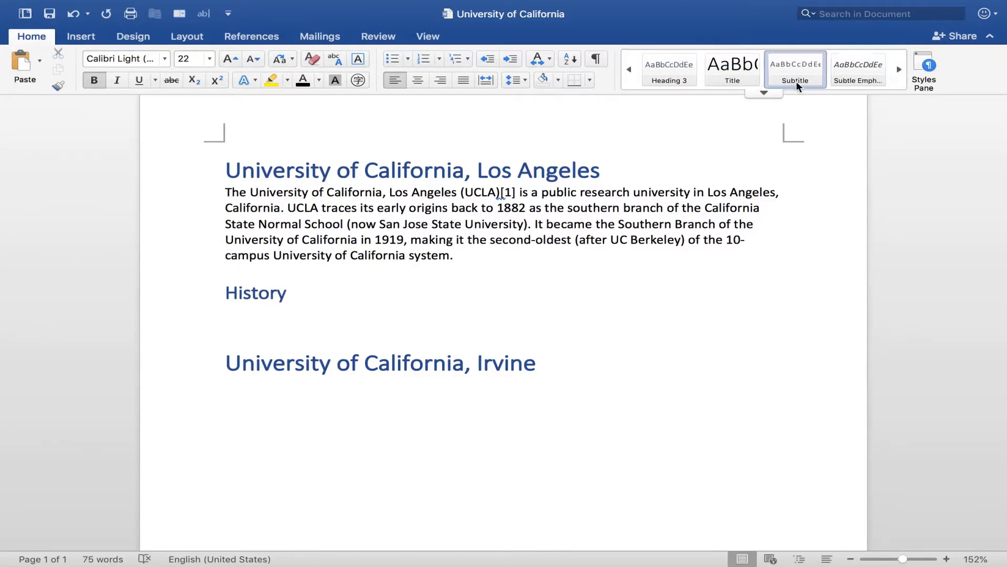
pyautogui.click(760, 92)
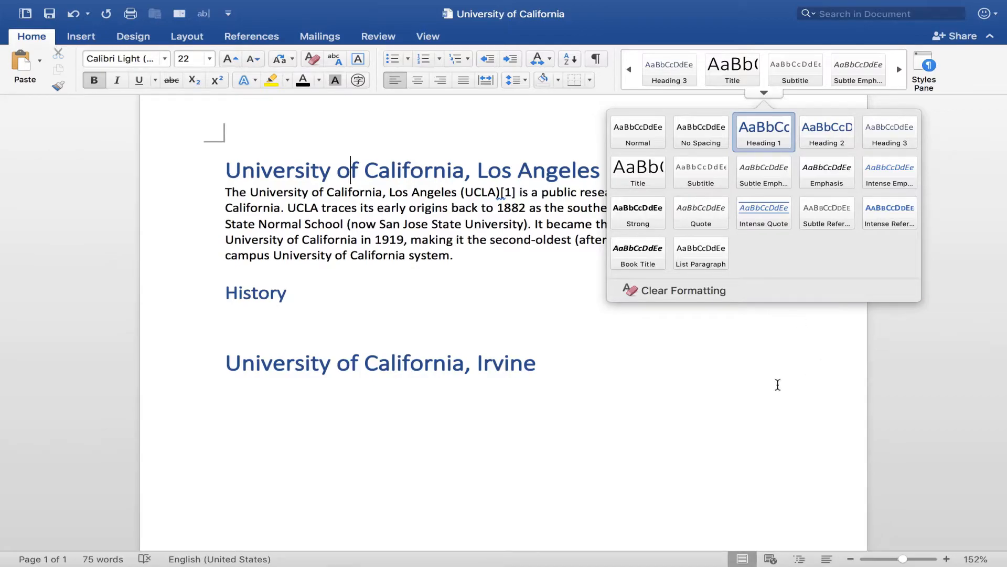
pyautogui.click(625, 375)
pyautogui.scroll(-1, 573, 342)
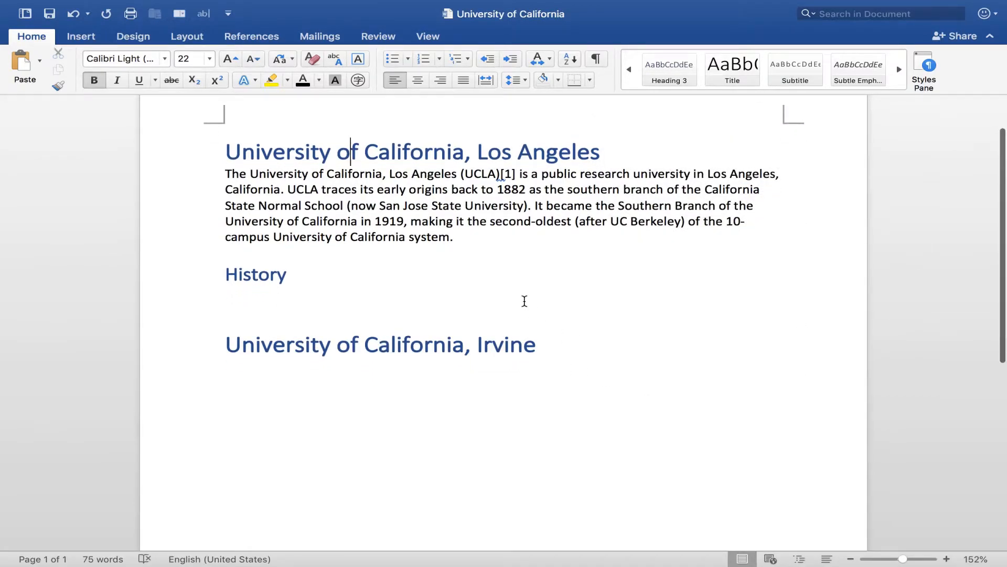
# Place the cursor on the empty line below "History", switch to Chrome and copy the first paragraph of the article's History section.
pyautogui.click(415, 292)
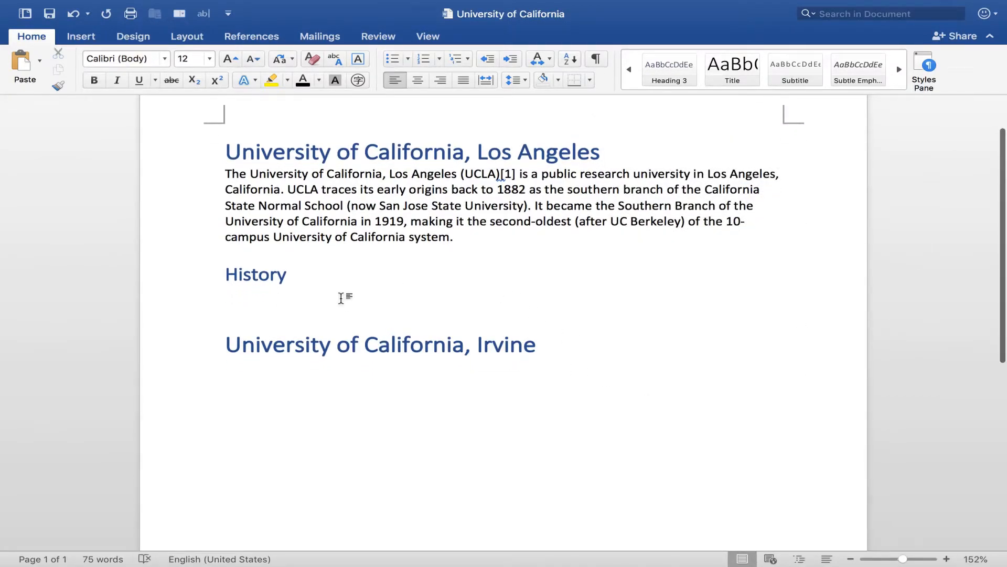
pyautogui.press('super+Tab')
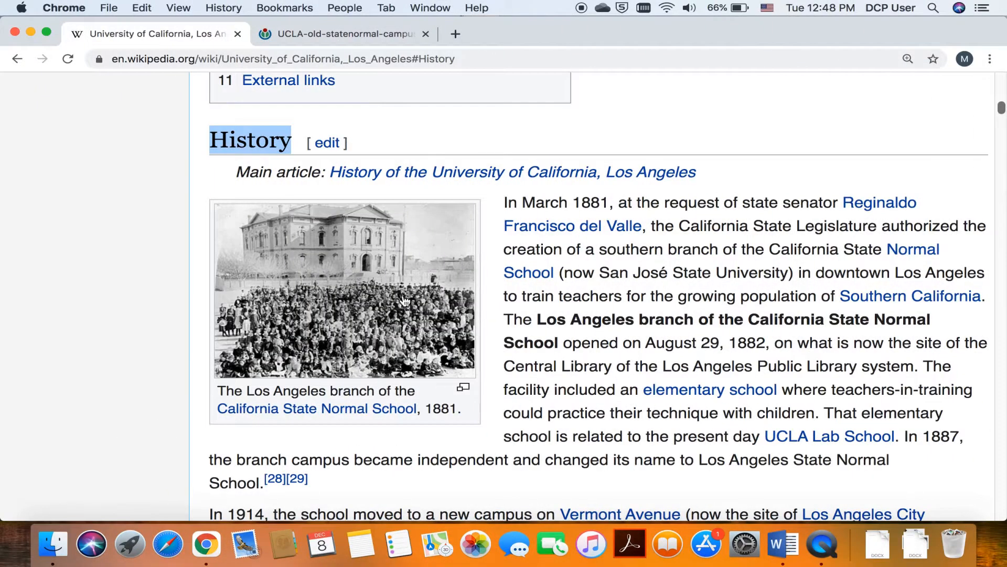
pyautogui.scroll(-5, 419, 276)
pyautogui.moveTo(505, 79); pyautogui.dragTo(381, 352)
pyautogui.press('super+c')
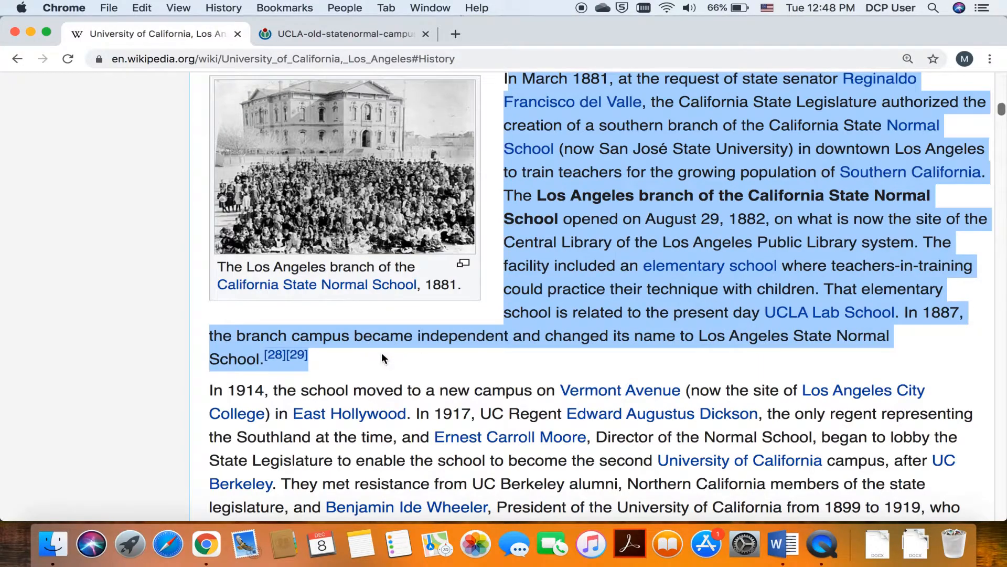
# Back in Word, paste the copied paragraph below "History" as unformatted text and restore its missing initial "I".
pyautogui.press('super+Tab')
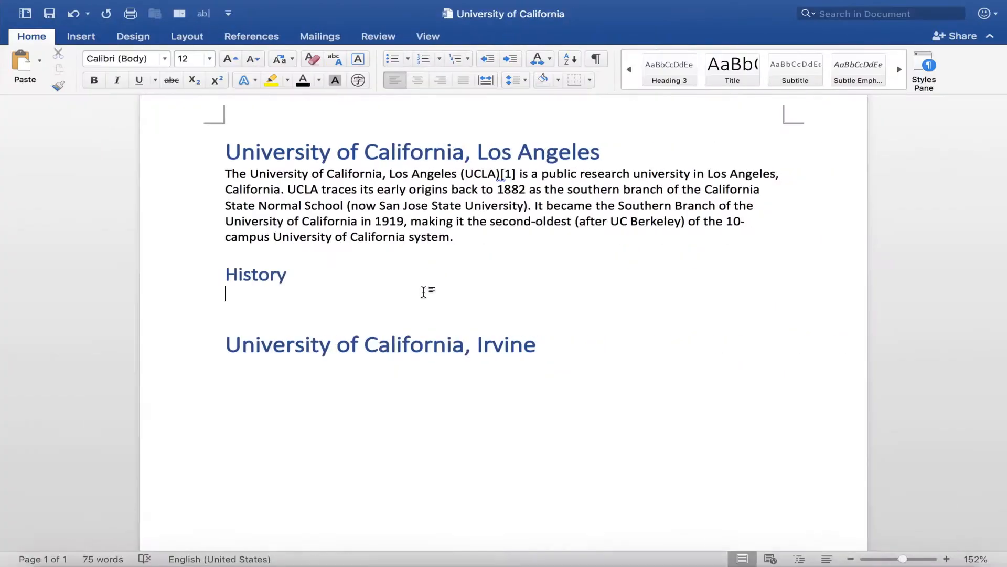
pyautogui.rightClick(348, 295)
pyautogui.click(395, 342)
pyautogui.click(375, 192)
pyautogui.click(668, 389)
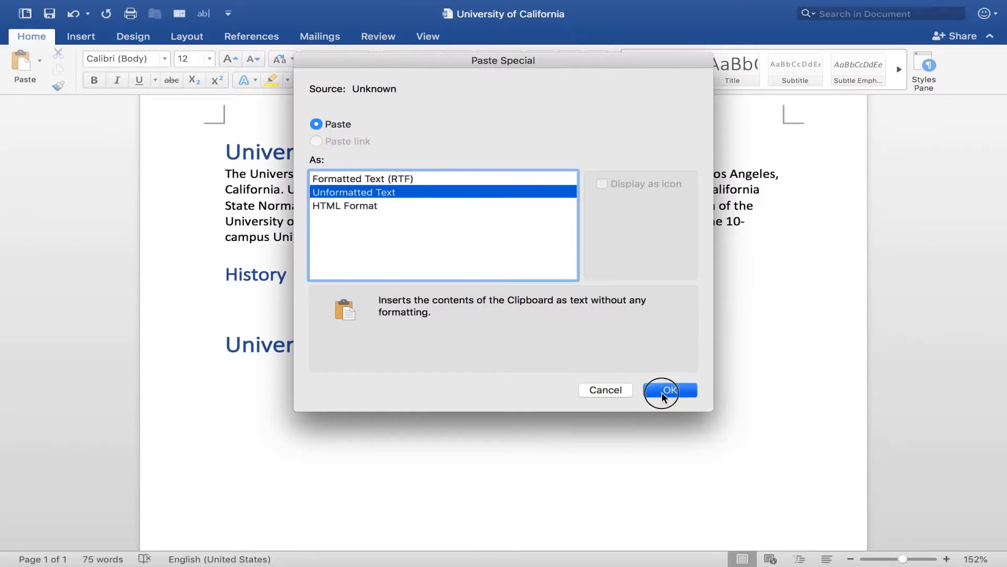
pyautogui.scroll(-2, 246, 357)
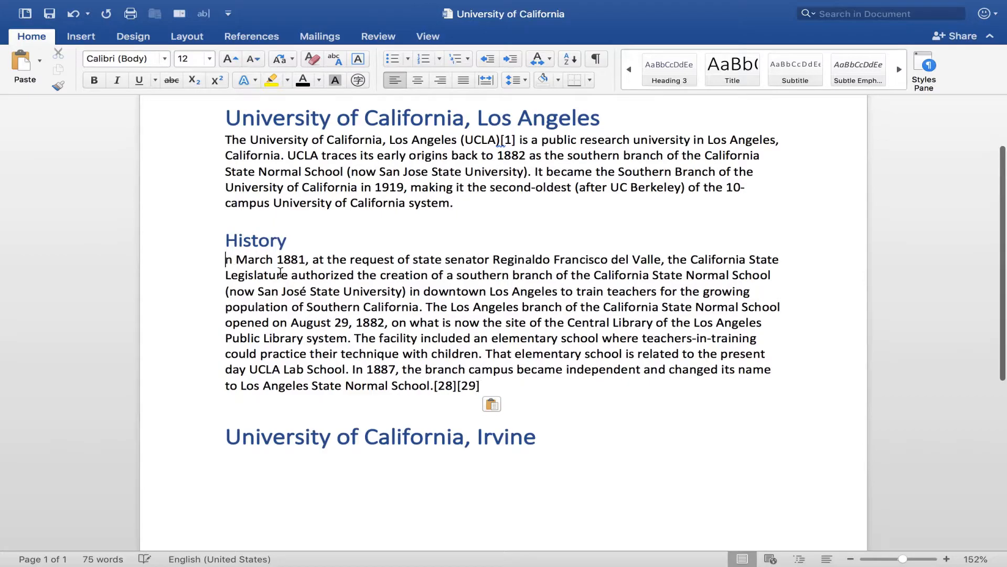
pyautogui.write('I')
pyautogui.scroll(-1, 252, 262)
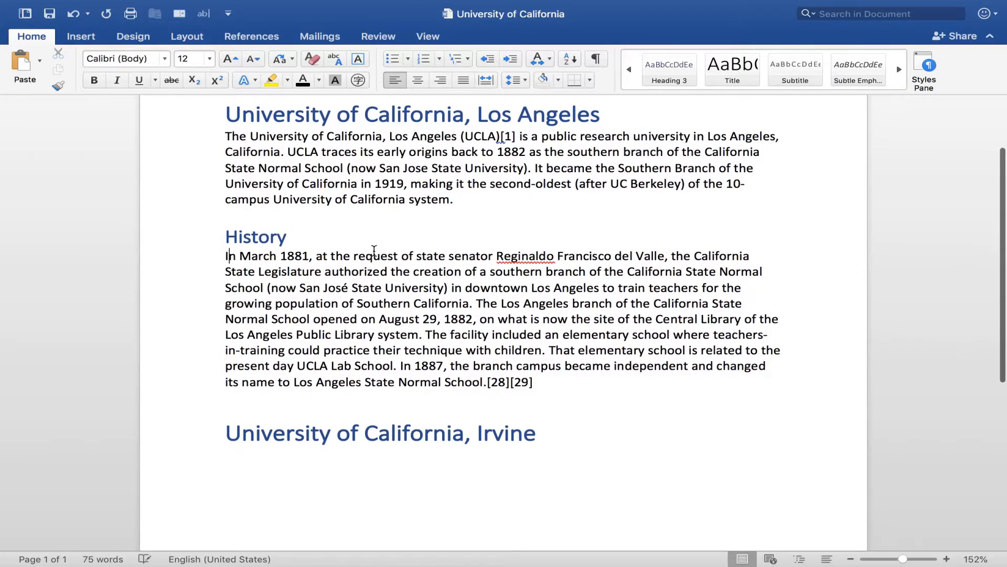
pyautogui.scroll(1, 374, 250)
# Switch to Chrome, return to the History section and copy the old State Normal School campus photo from its separate full-size page.
pyautogui.press('super+Tab')
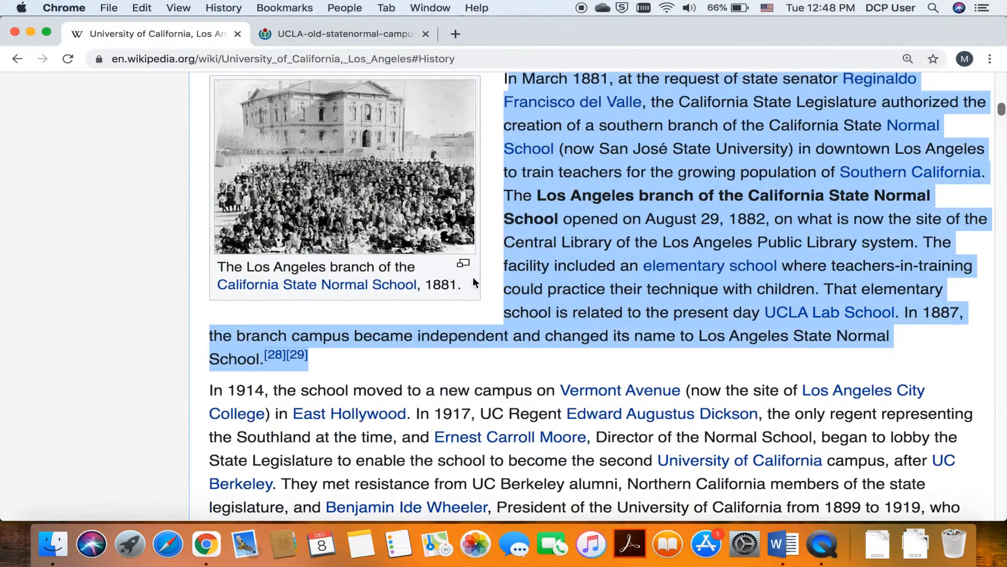
pyautogui.scroll(3, 486, 278)
pyautogui.click(491, 286)
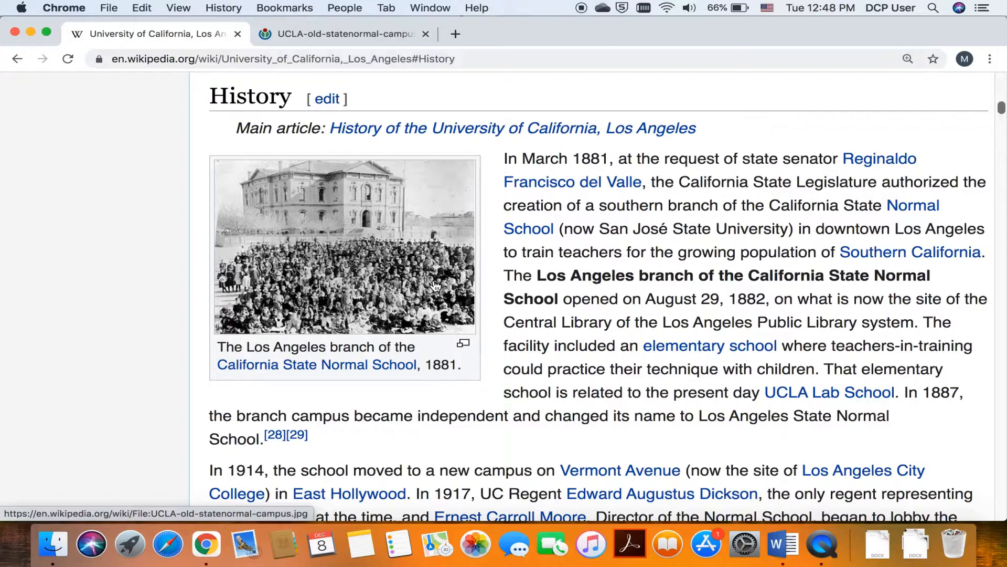
pyautogui.doubleClick(263, 92)
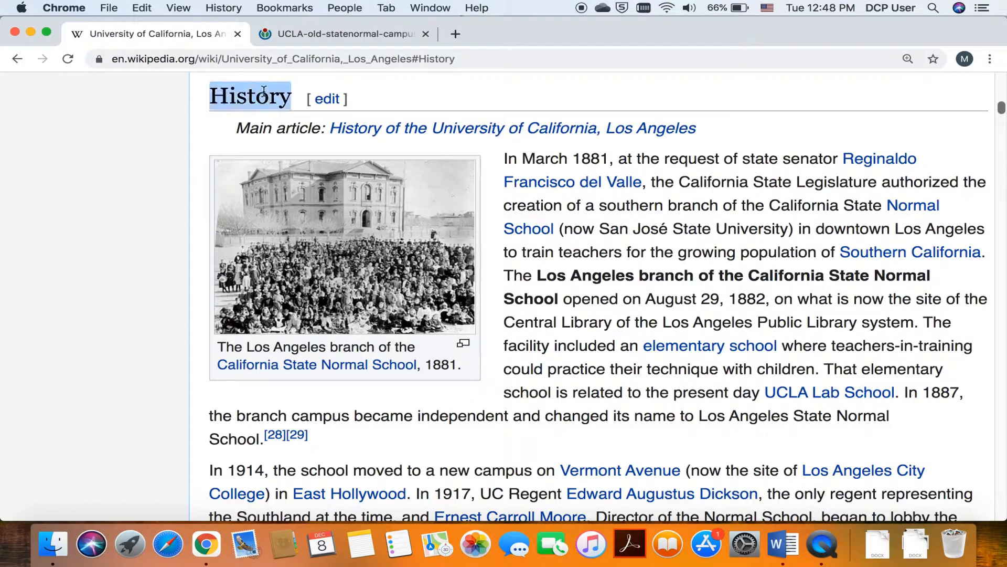
pyautogui.click(359, 31)
pyautogui.rightClick(440, 243)
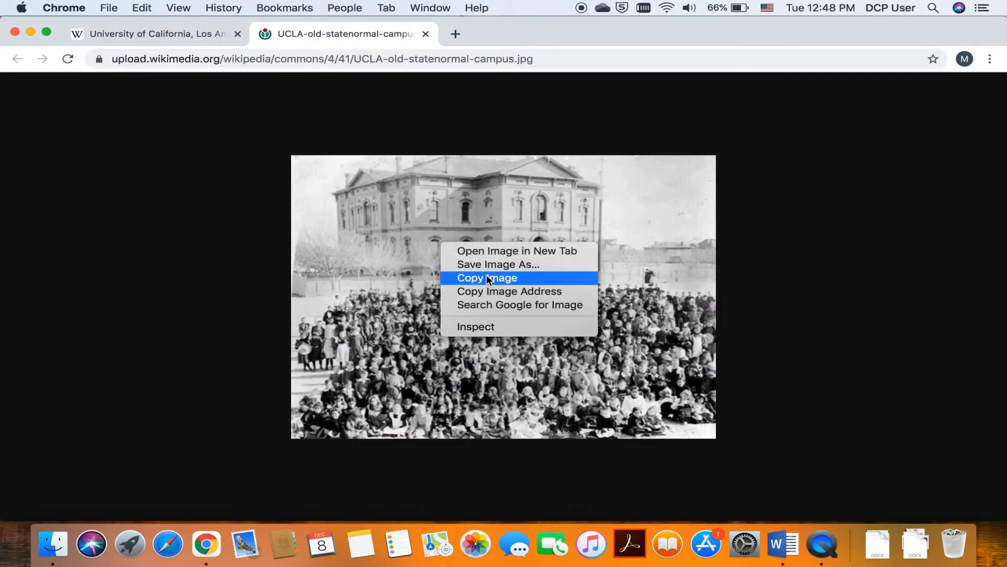
pyautogui.click(490, 276)
# Back in Word, add a new line after the History paragraph and paste the copied campus photo there.
pyautogui.press('super+Tab')
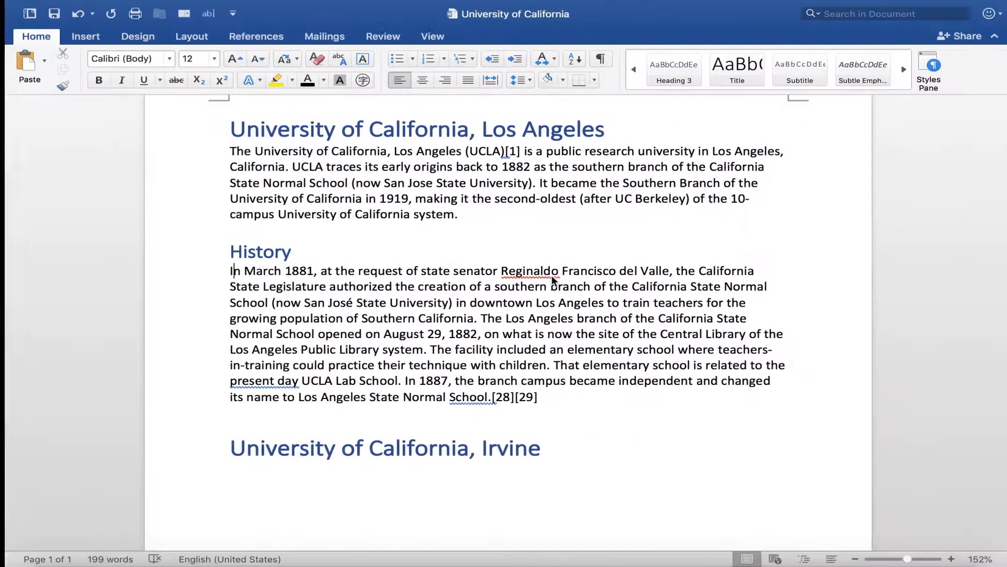
pyautogui.press('Return')
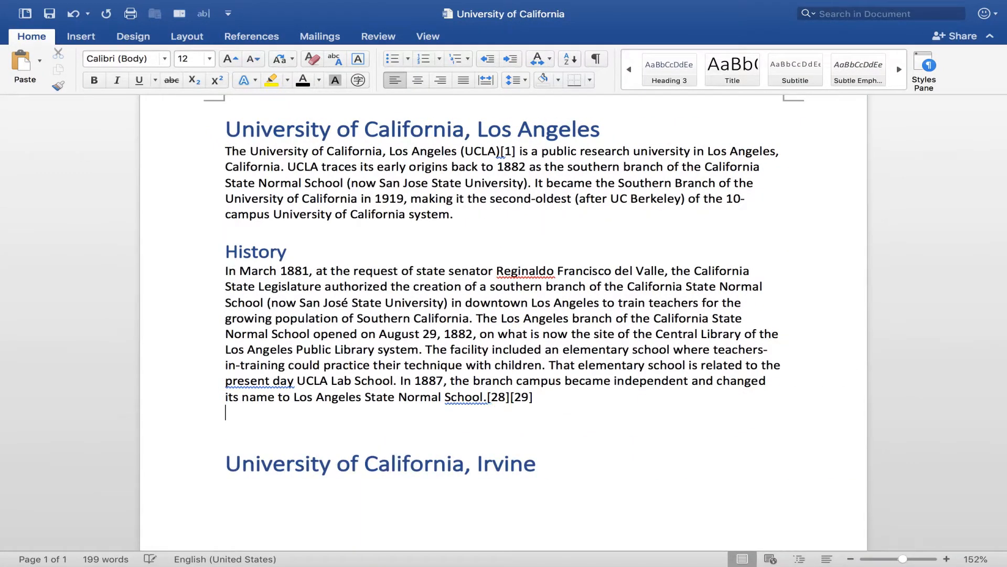
pyautogui.press('super+v')
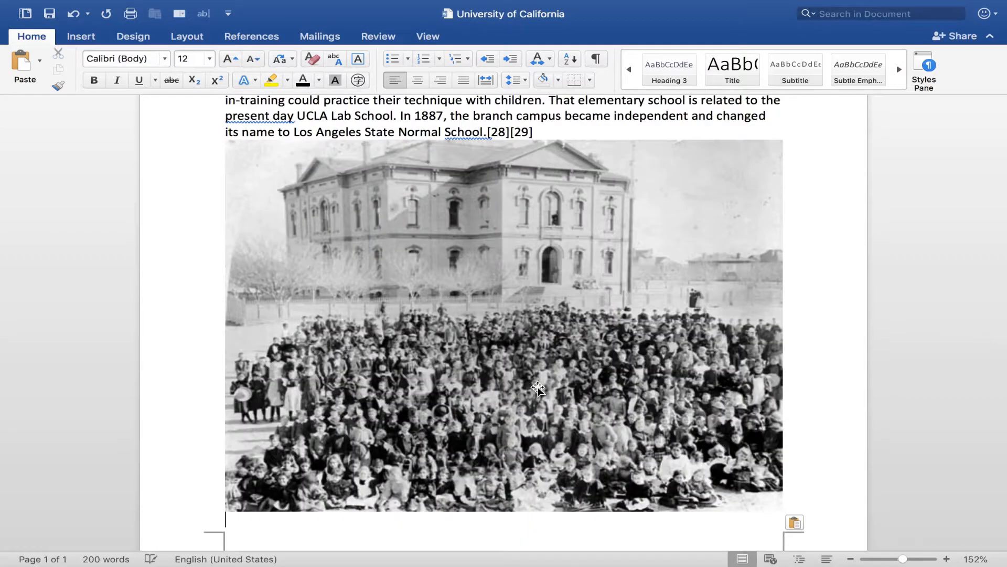
# Shrink the pasted campus photo proportionally to about 70% of its width and deselect it.
pyautogui.click(556, 328)
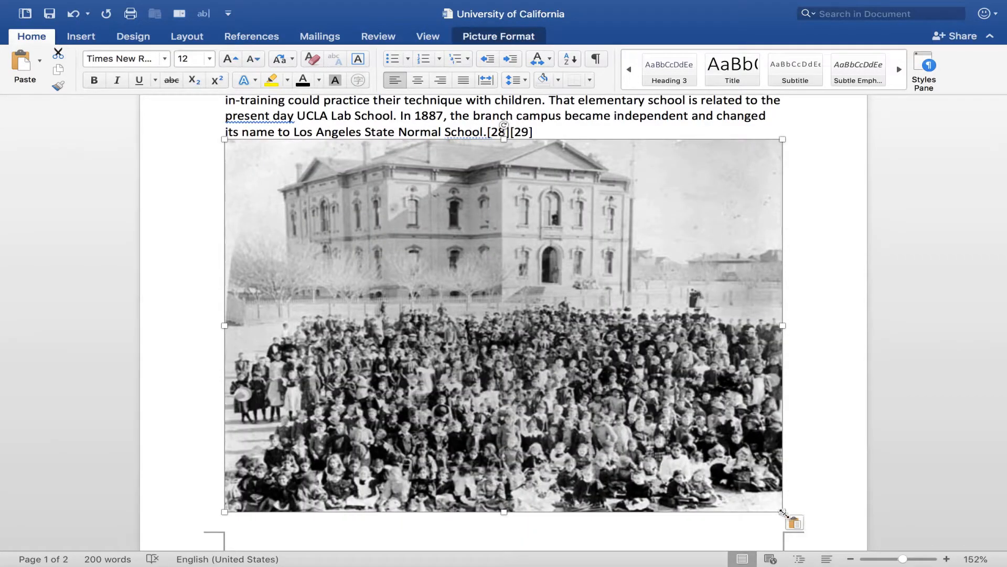
pyautogui.moveTo(780, 509); pyautogui.dragTo(623, 405)
pyautogui.scroll(2, 551, 278)
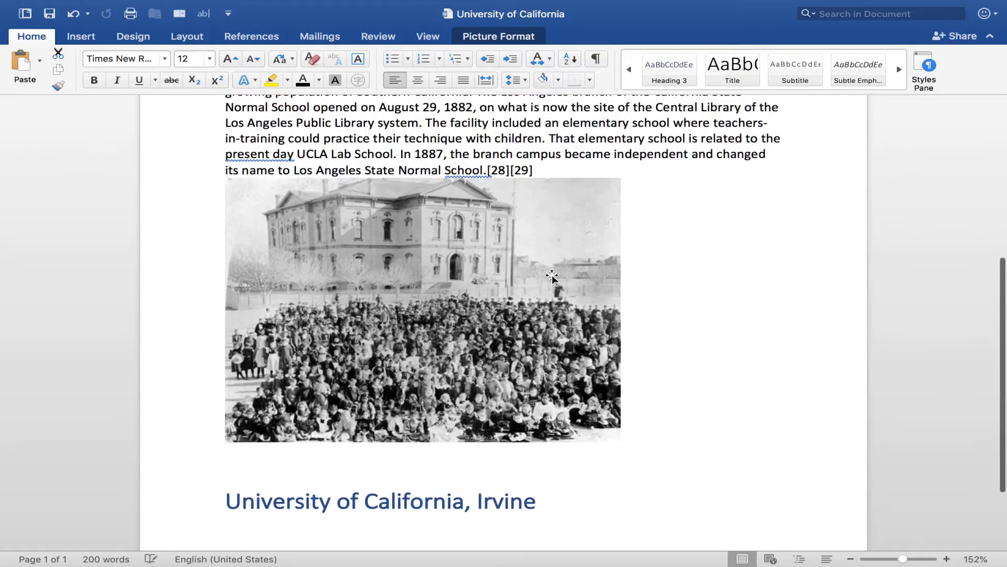
pyautogui.scroll(3, 572, 267)
pyautogui.click(571, 268)
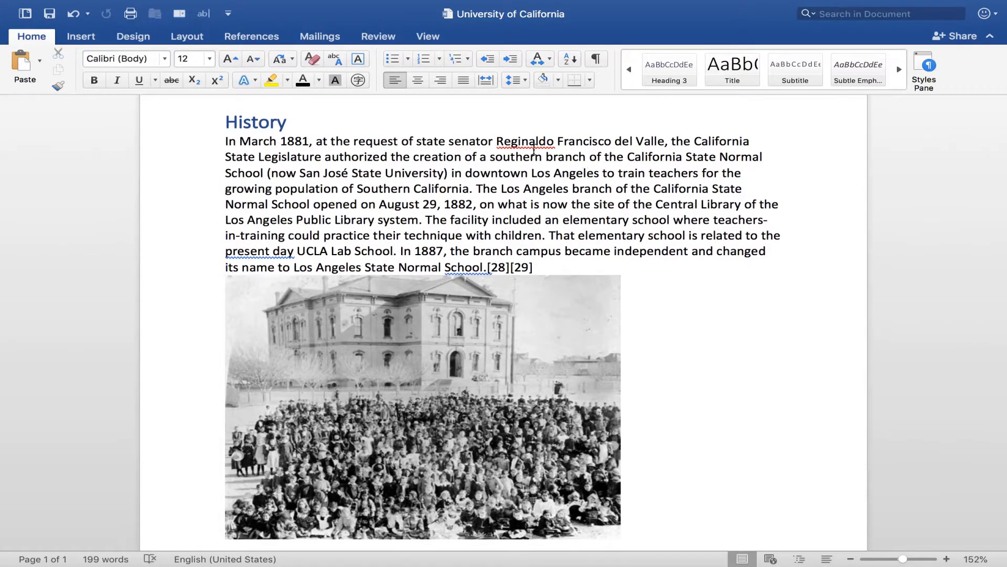
pyautogui.click(463, 323)
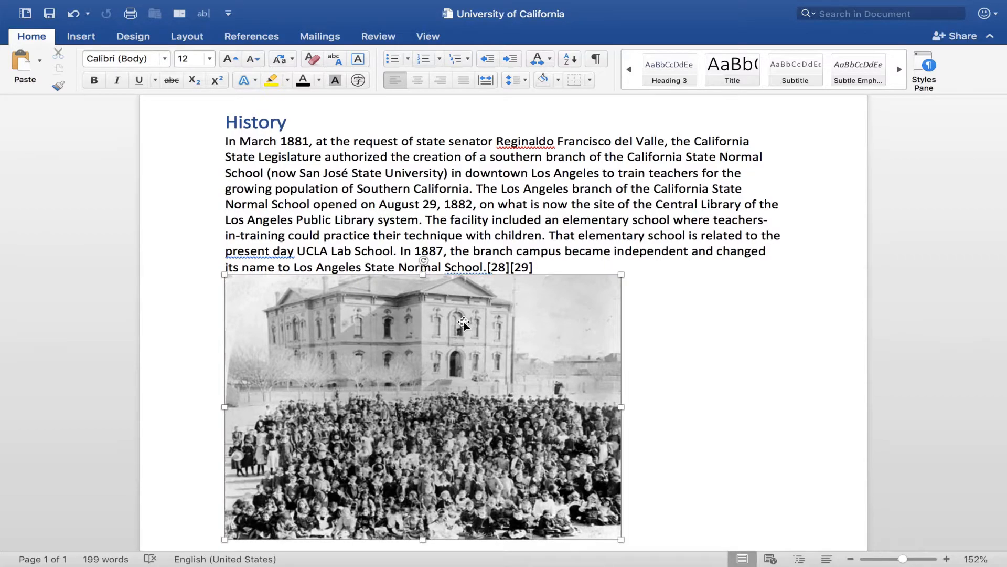
pyautogui.scroll(-2, 548, 274)
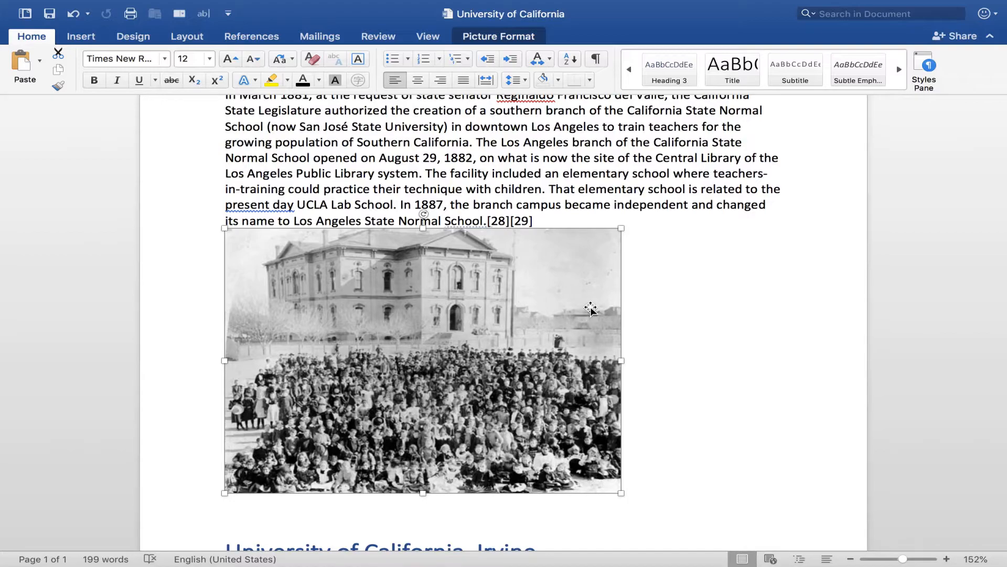
pyautogui.click(648, 220)
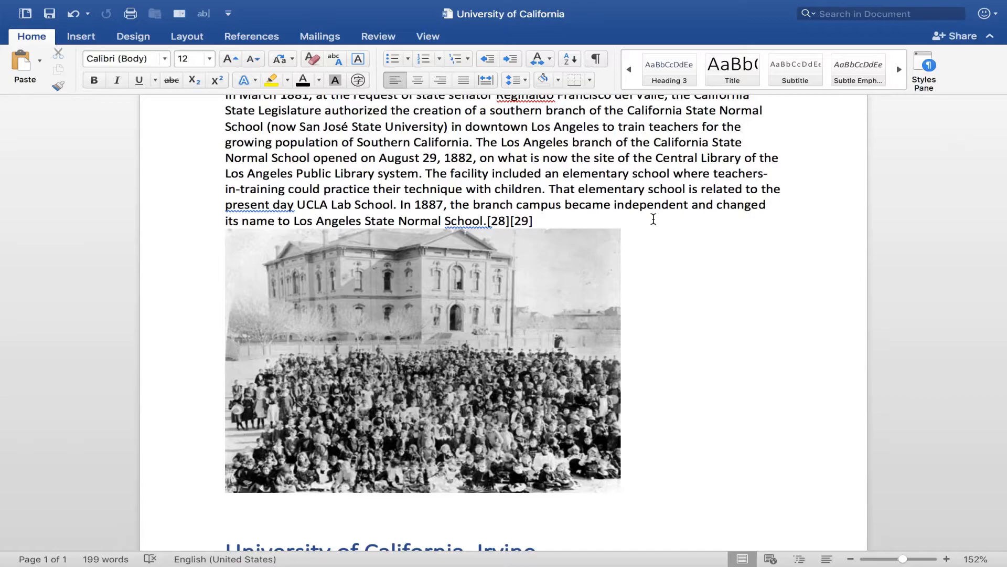
pyautogui.click(522, 270)
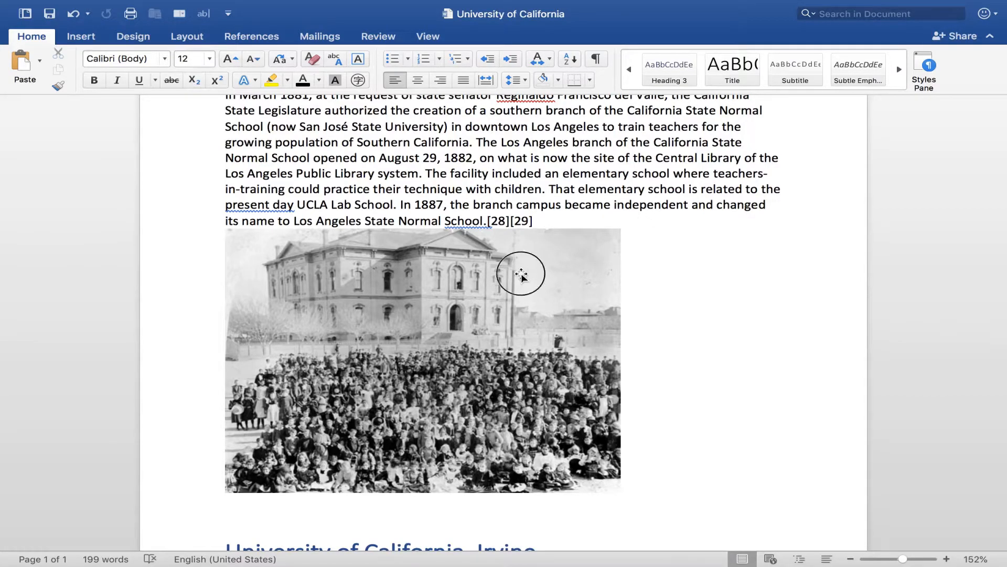
pyautogui.click(581, 222)
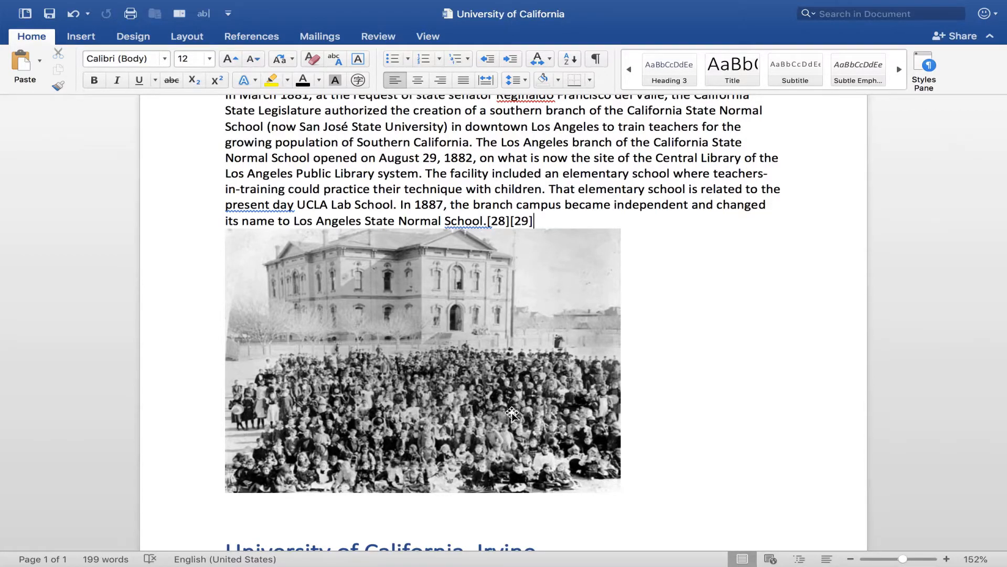
# Open the Format Picture settings for the campus photo and expand its Alt Text section under Layout & Properties.
pyautogui.click(454, 408)
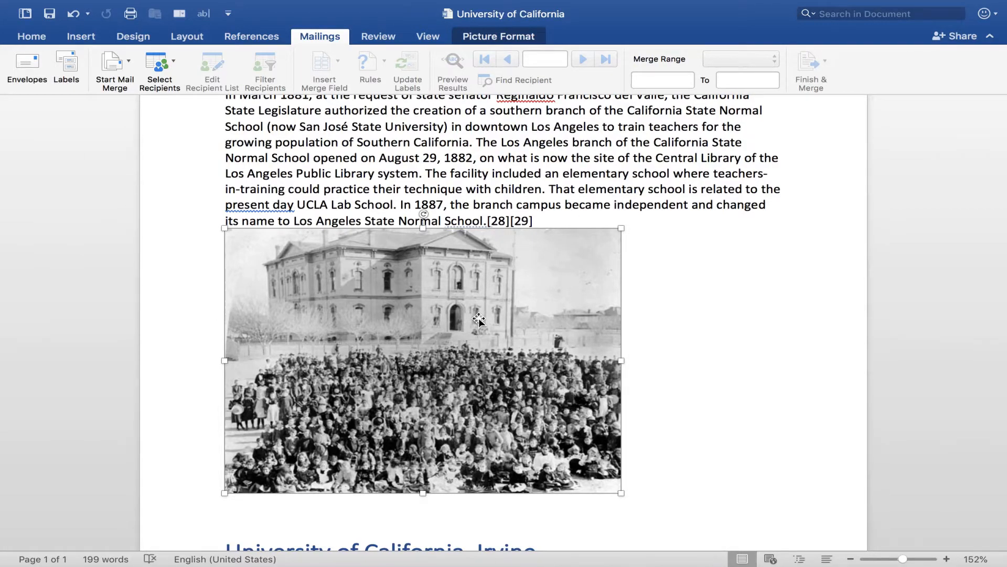
pyautogui.click(458, 318)
pyautogui.rightClick(458, 319)
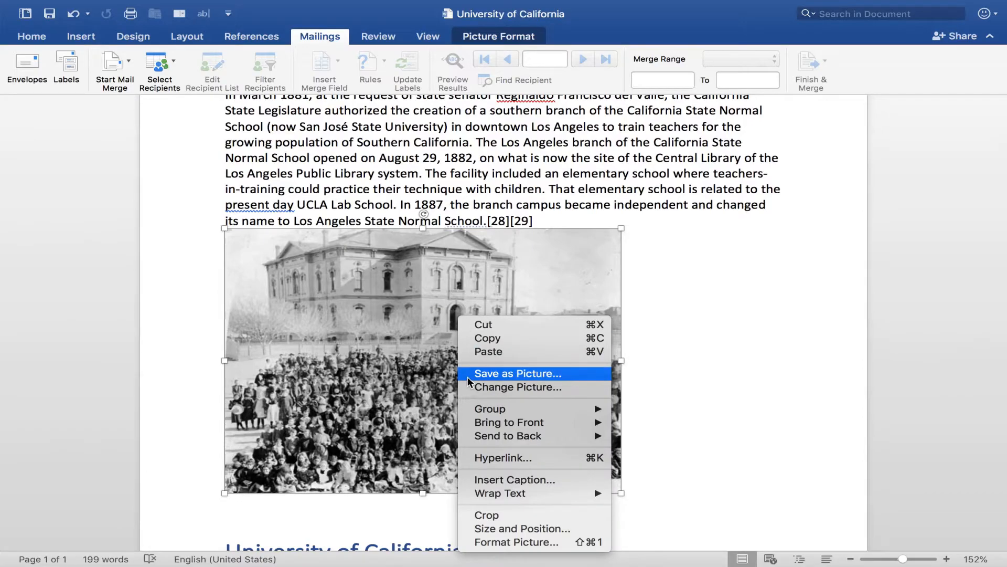
pyautogui.click(493, 541)
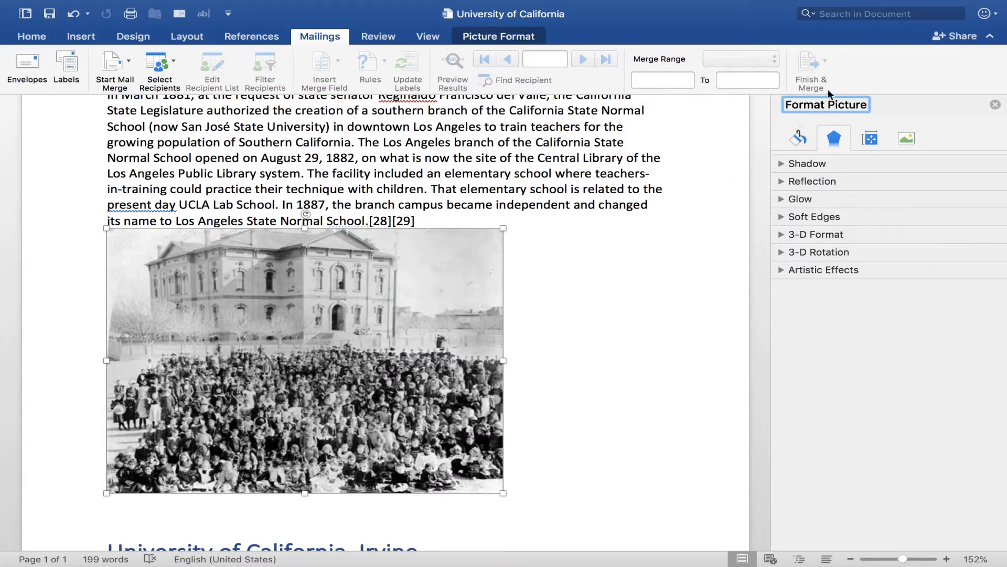
pyautogui.click(871, 140)
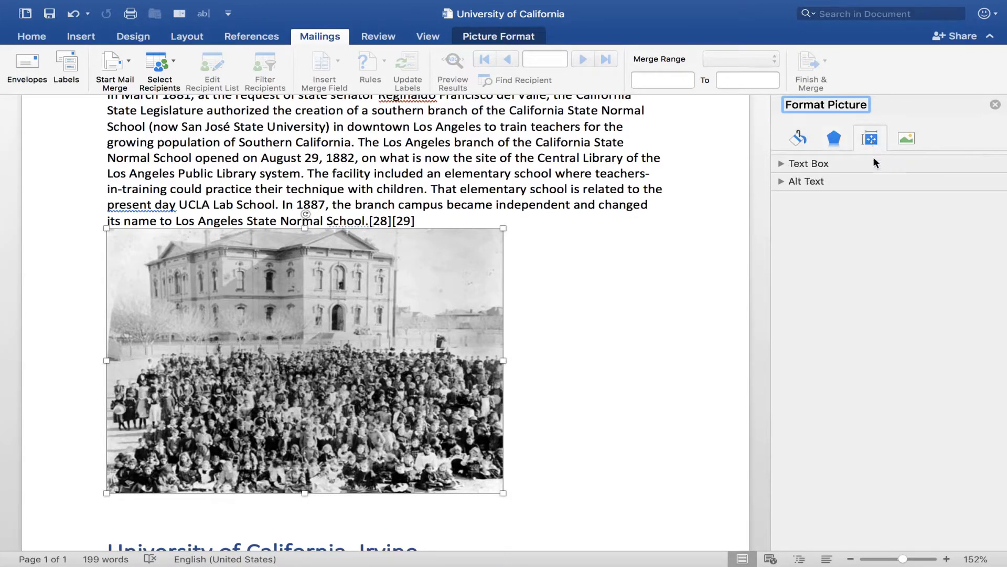
pyautogui.click(810, 181)
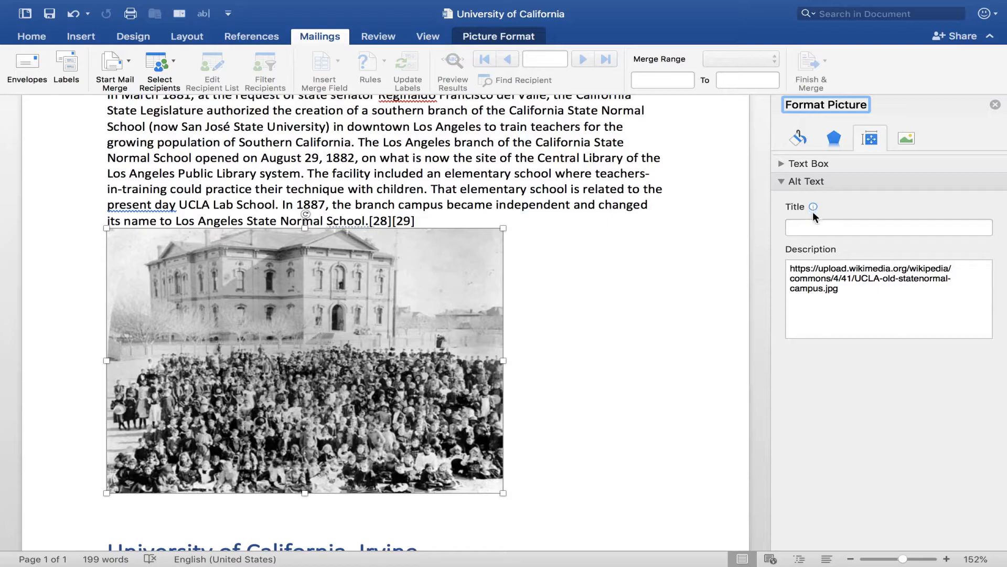
# Delete the image web address from the photo's alt text description.
pyautogui.moveTo(860, 296); pyautogui.dragTo(773, 264)
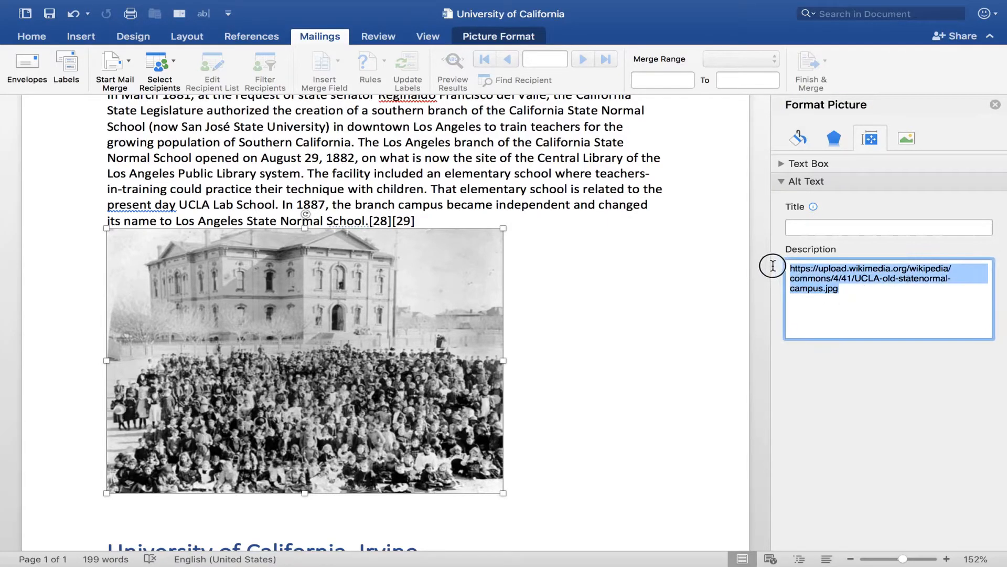
pyautogui.click(869, 280)
pyautogui.moveTo(860, 278); pyautogui.dragTo(853, 285)
pyautogui.click(852, 285)
pyautogui.click(853, 295)
pyautogui.press('super+a')
pyautogui.press('BackSpace')
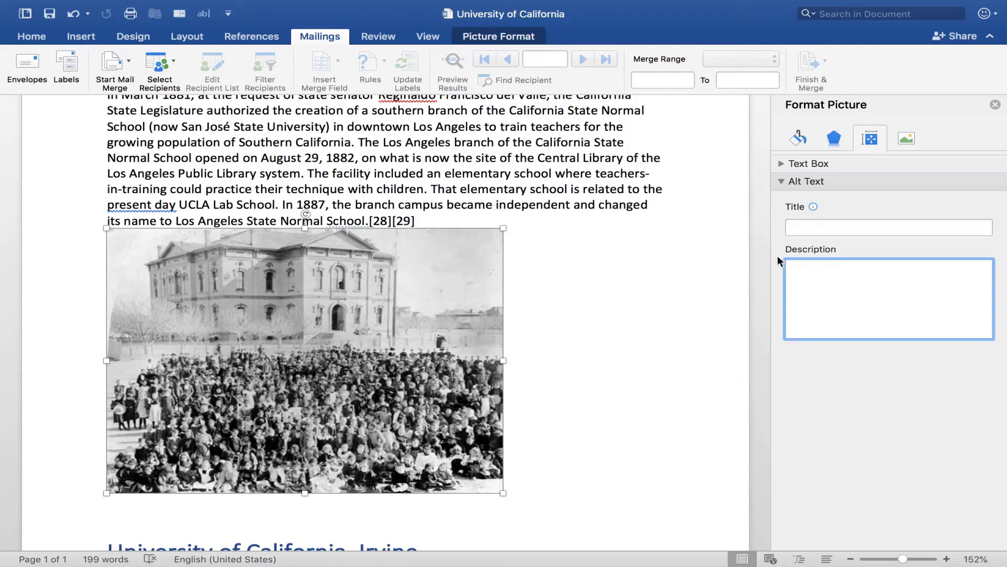
# Enter "Los Angeles State Normal School" as the alt text description of the campus photo.
pyautogui.write('UCLA')
pyautogui.press('BackSpace')
pyautogui.press('BackSpace')
pyautogui.press('BackSpace')
pyautogui.write('LOs')
pyautogui.press('BackSpace')
pyautogui.press('BackSpace')
pyautogui.write('os Angeles State note')
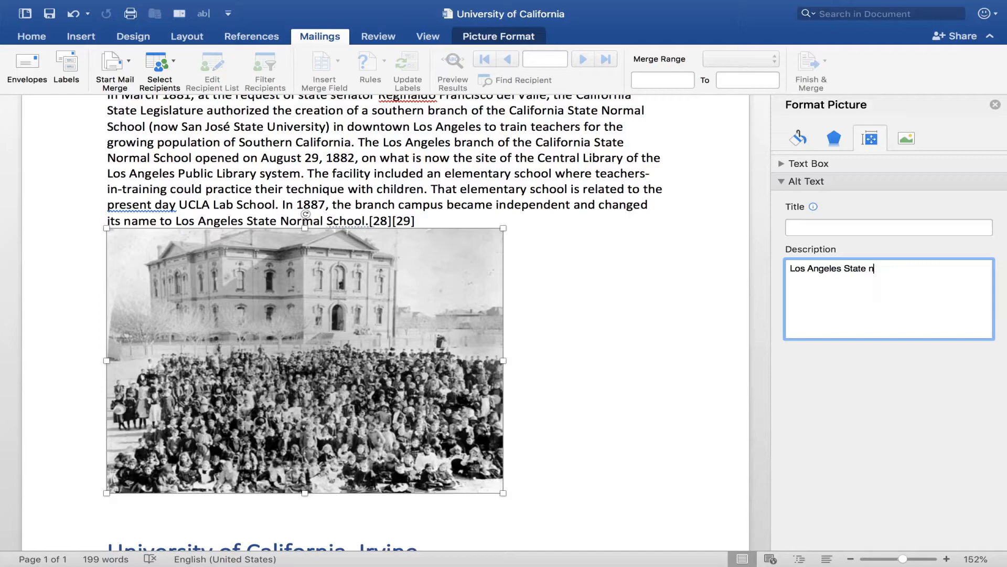
pyautogui.press('BackSpace')
pyautogui.press('BackSpace')
pyautogui.write('Normal Scho')
pyautogui.scroll(2, 731, 275)
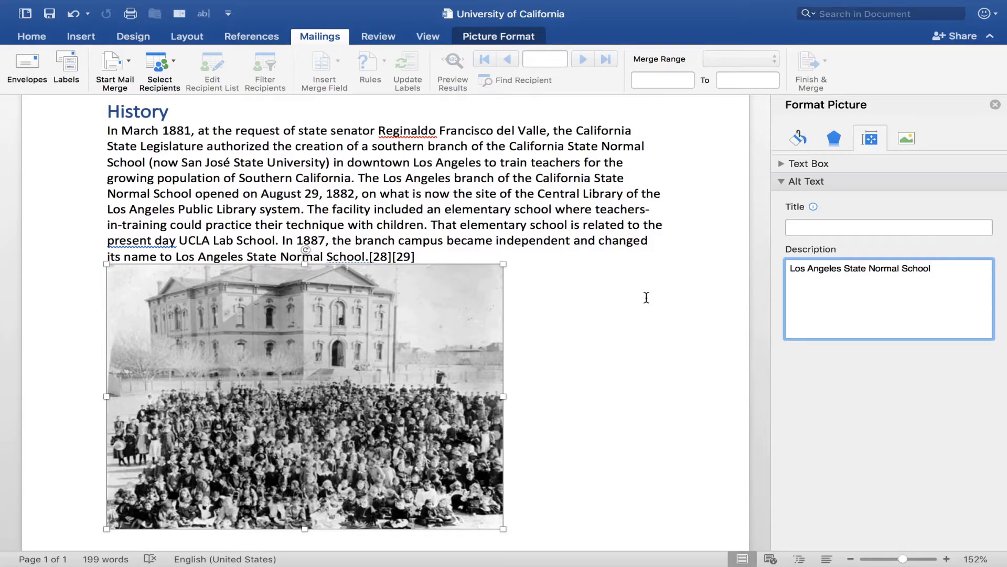
pyautogui.scroll(-5, 650, 336)
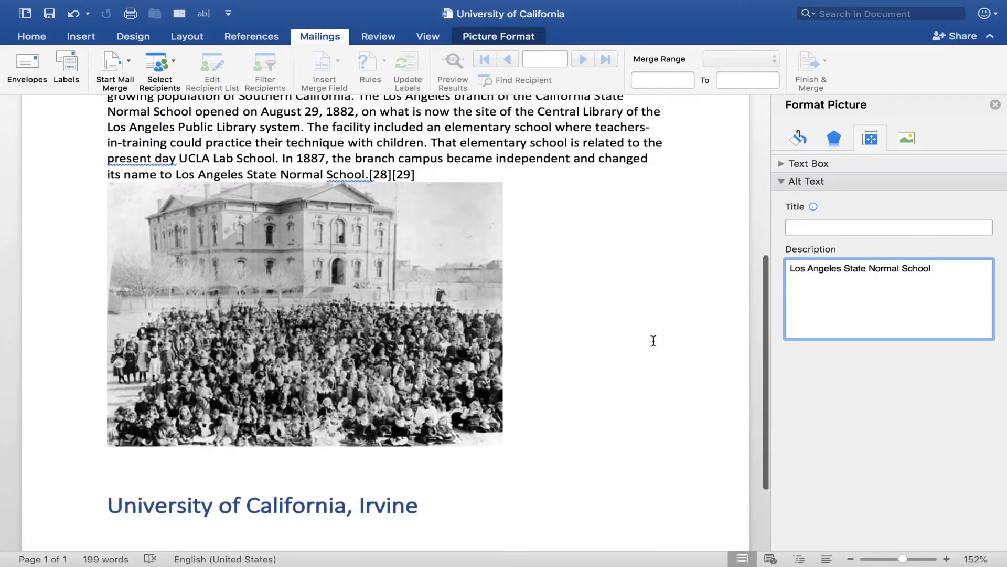
# Add an empty line directly below the campus photo in the History section.
pyautogui.scroll(5, 616, 312)
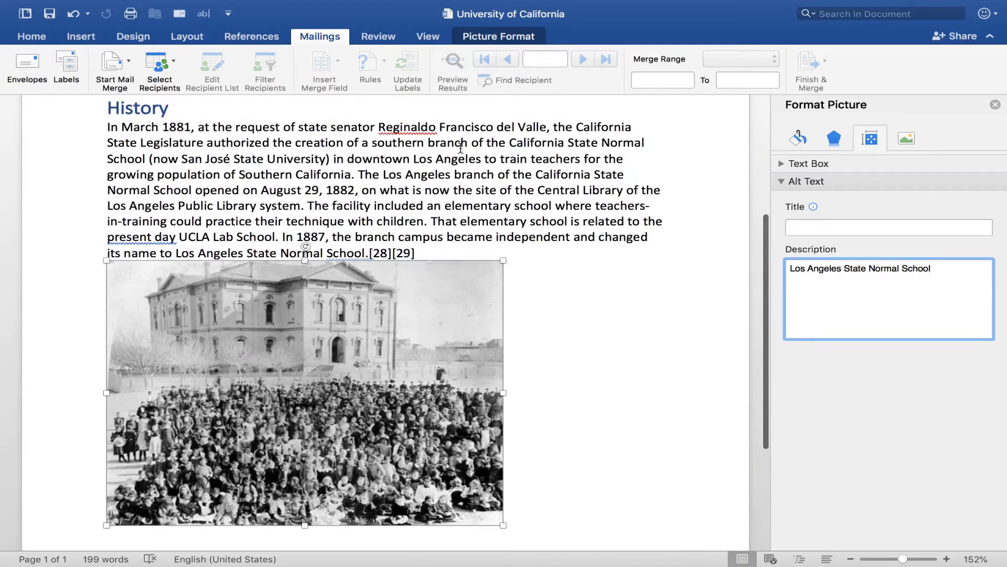
pyautogui.scroll(-3, 601, 362)
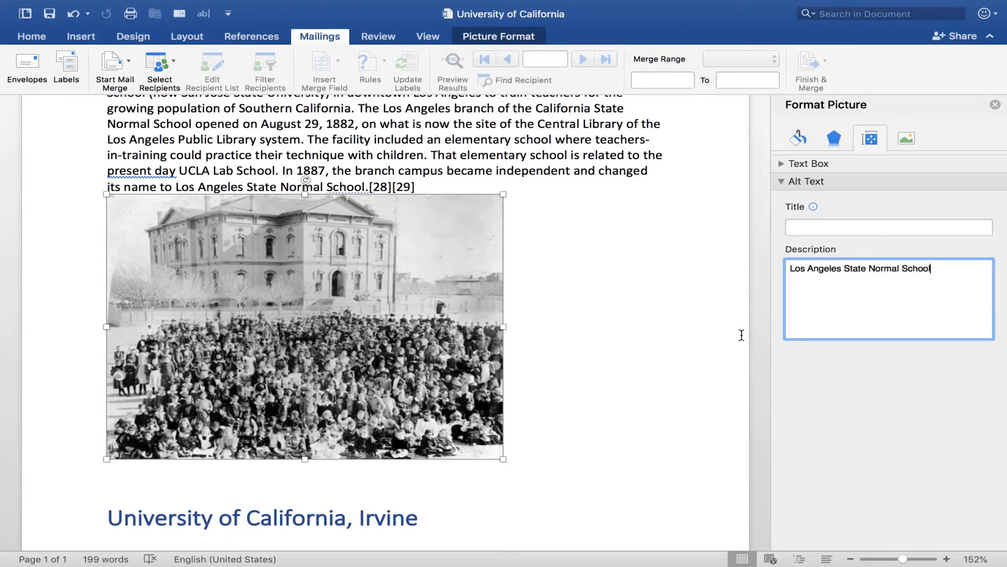
pyautogui.scroll(-3, 740, 332)
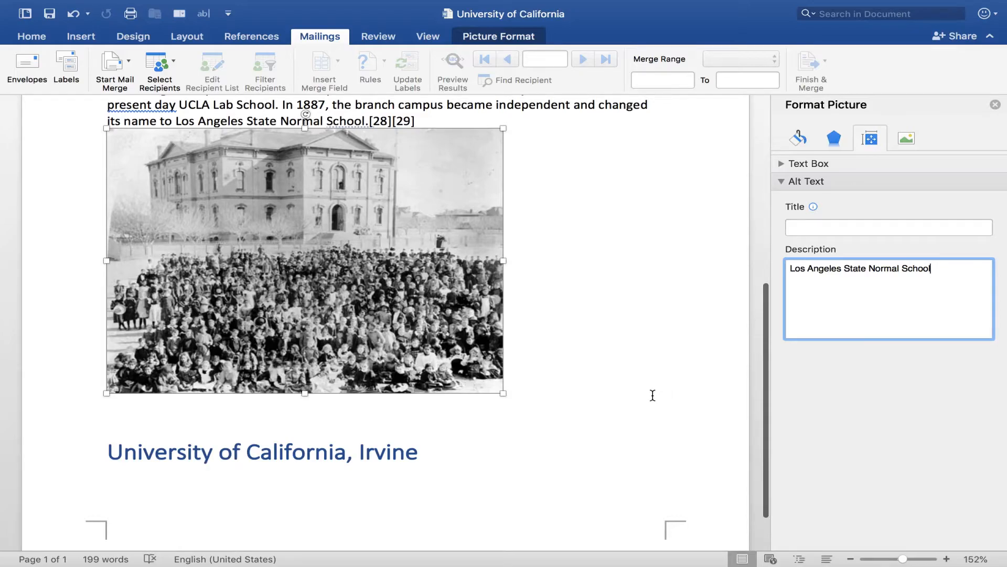
pyautogui.scroll(2, 618, 404)
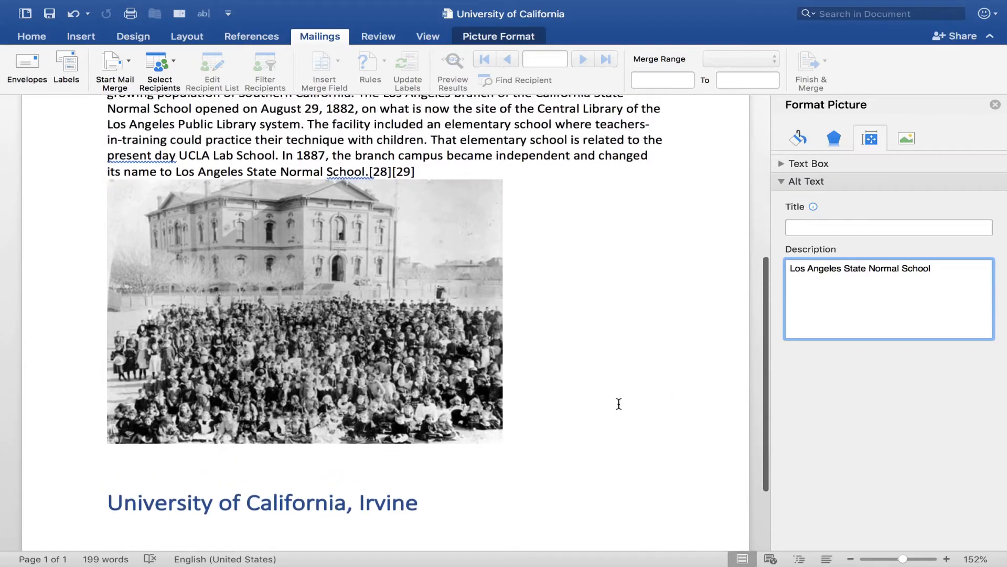
pyautogui.click(574, 441)
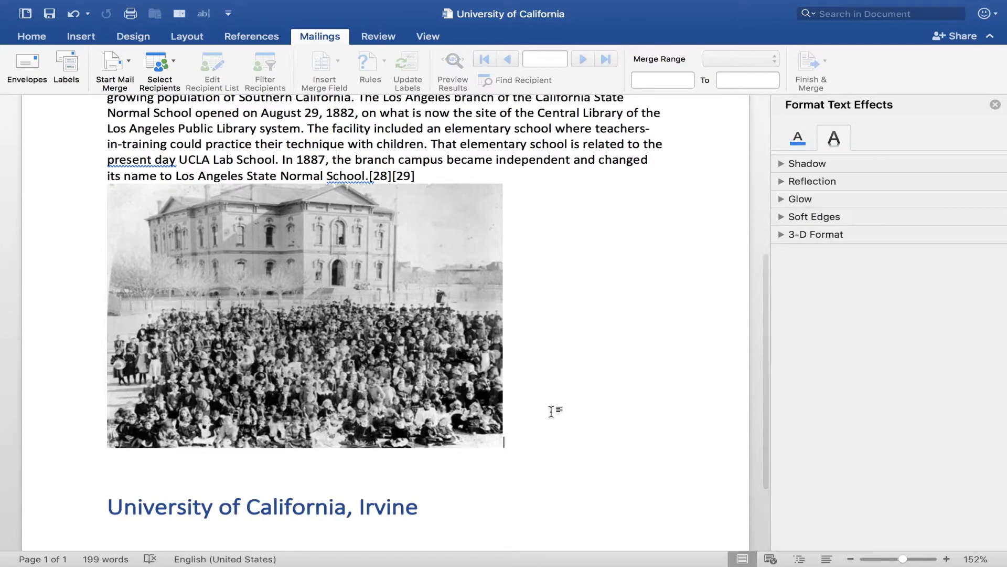
pyautogui.press('Return')
pyautogui.scroll(-3, 456, 388)
pyautogui.scroll(-1, 408, 407)
pyautogui.scroll(3, 415, 409)
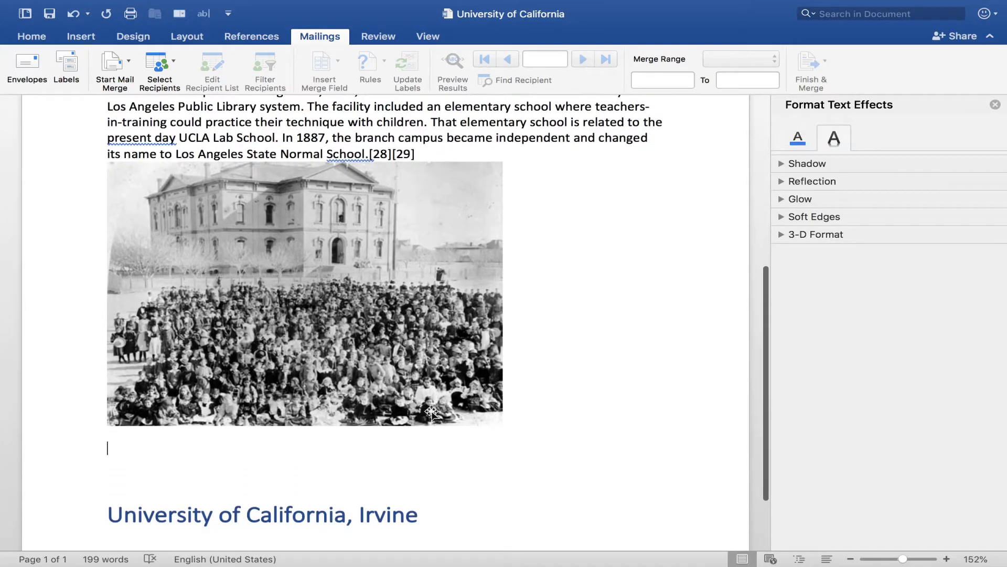
pyautogui.scroll(2, 485, 439)
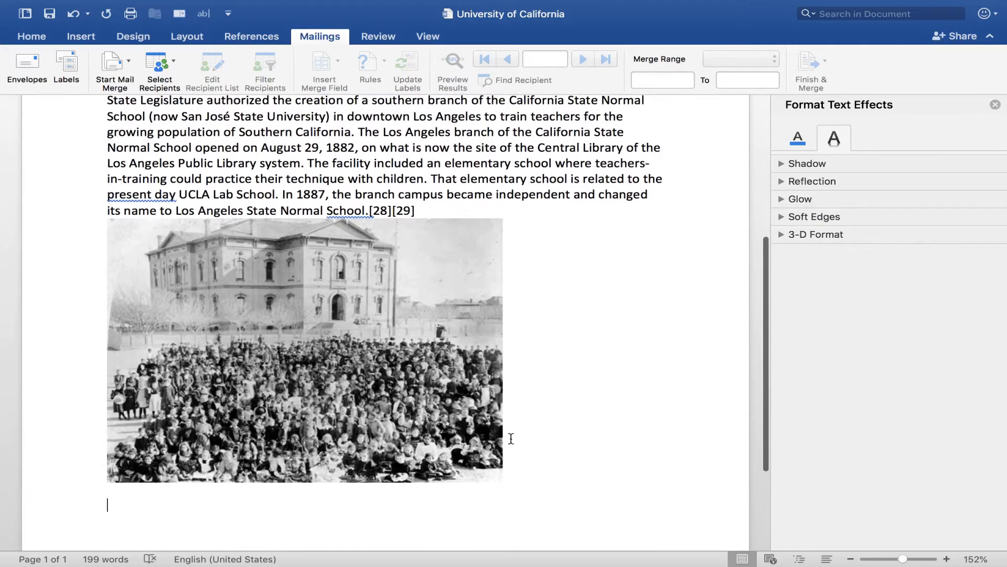
# Switch to Chrome and copy the paragraph beginning "In 1914, the school moved" from the Wikipedia article's History section.
pyautogui.press('super+Tab')
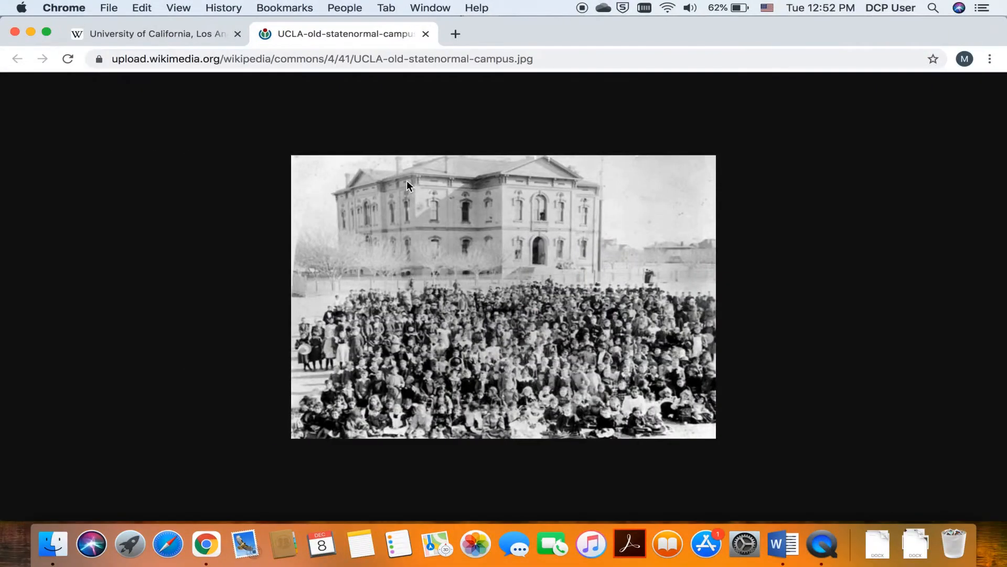
pyautogui.click(178, 33)
pyautogui.scroll(-1, 540, 231)
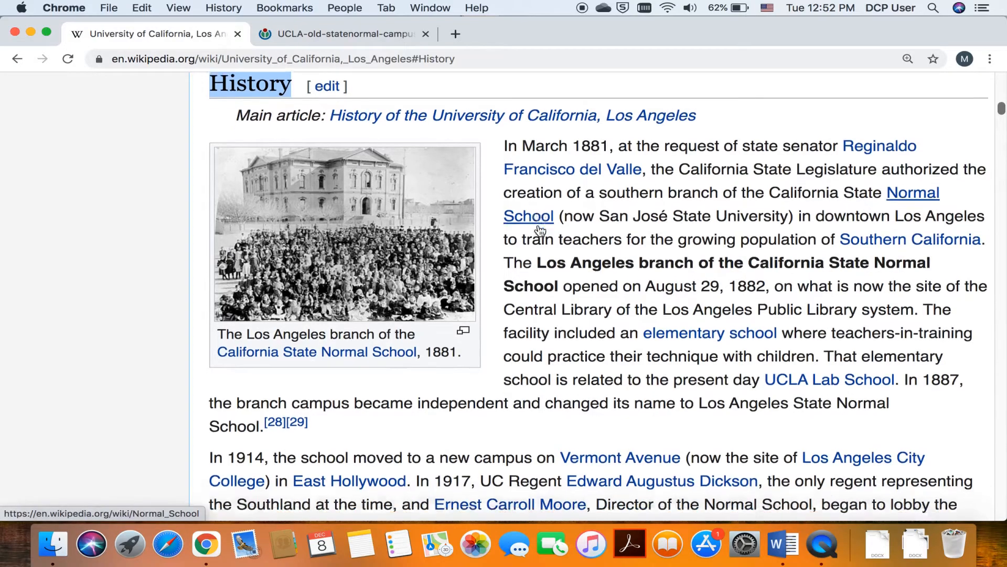
pyautogui.scroll(-5, 540, 231)
pyautogui.click(197, 206)
pyautogui.moveTo(197, 207); pyautogui.dragTo(776, 379)
pyautogui.press('super+c')
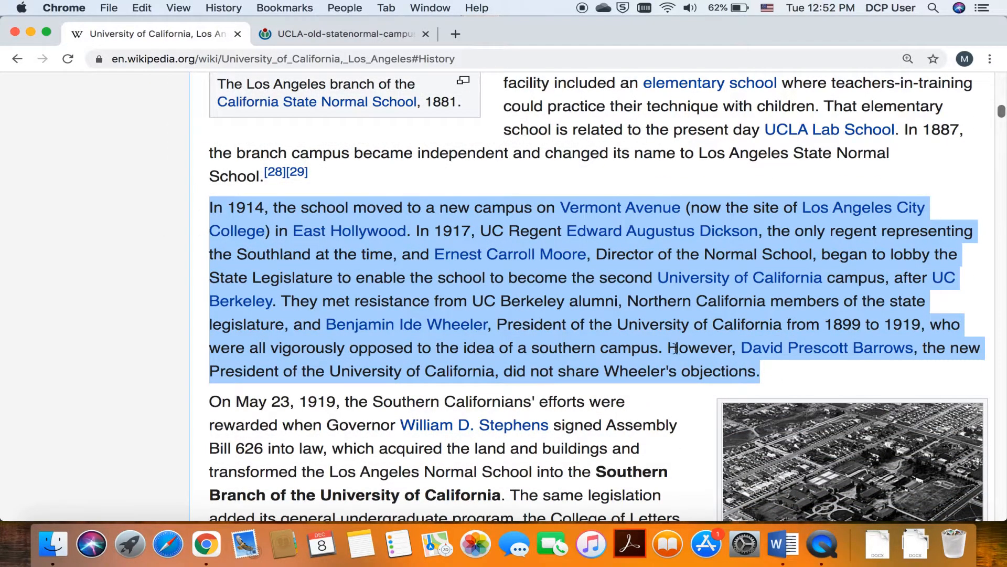
# Switch back to Word and paste the copied 1914 paragraph below the campus photo.
pyautogui.press('super+Tab')
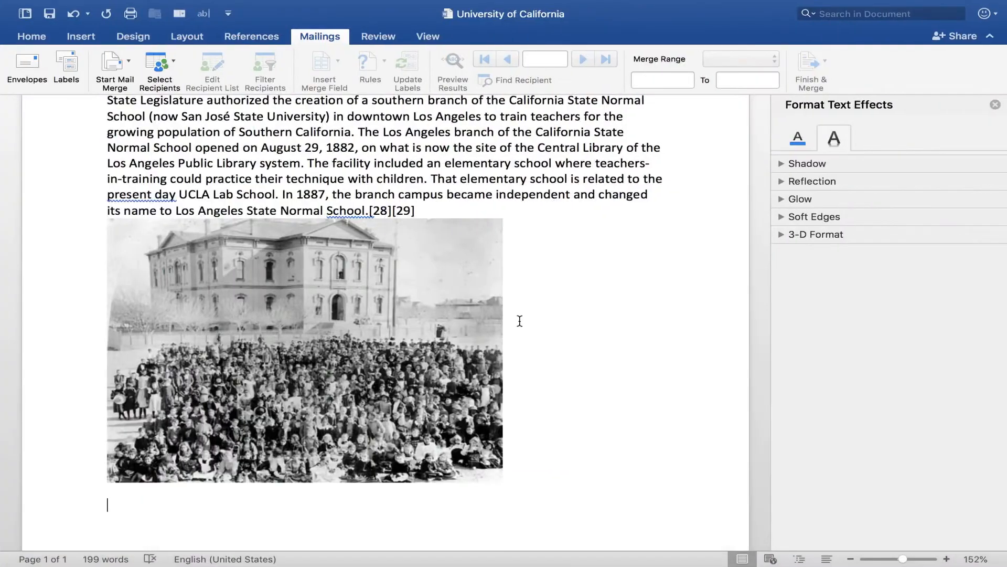
pyautogui.scroll(-3, 425, 463)
pyautogui.press('super+v')
pyautogui.scroll(-1, 418, 414)
pyautogui.scroll(2, 418, 412)
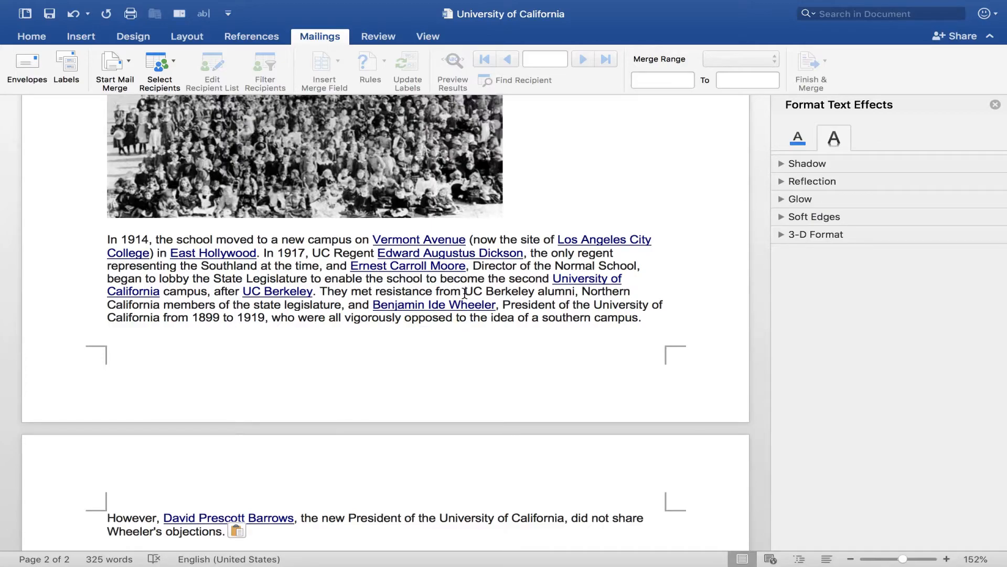
pyautogui.scroll(-5, 436, 367)
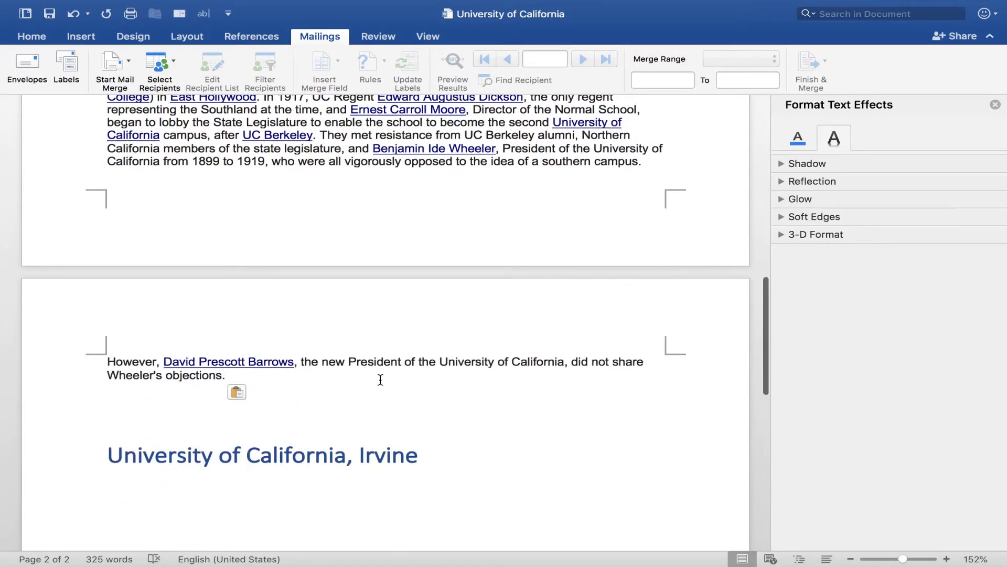
# Delete the pasted 1914 paragraph between the campus photo and the "University of California, Irvine" heading.
pyautogui.scroll(3, 381, 380)
pyautogui.click(175, 337)
pyautogui.moveTo(175, 337); pyautogui.dragTo(103, 168)
pyautogui.scroll(5, 104, 168)
pyautogui.press('Delete')
pyautogui.moveTo(567, 354); pyautogui.dragTo(103, 361)
pyautogui.click(524, 366)
pyautogui.moveTo(584, 355); pyautogui.dragTo(80, 353)
pyautogui.press('Delete')
pyautogui.scroll(2, 200, 374)
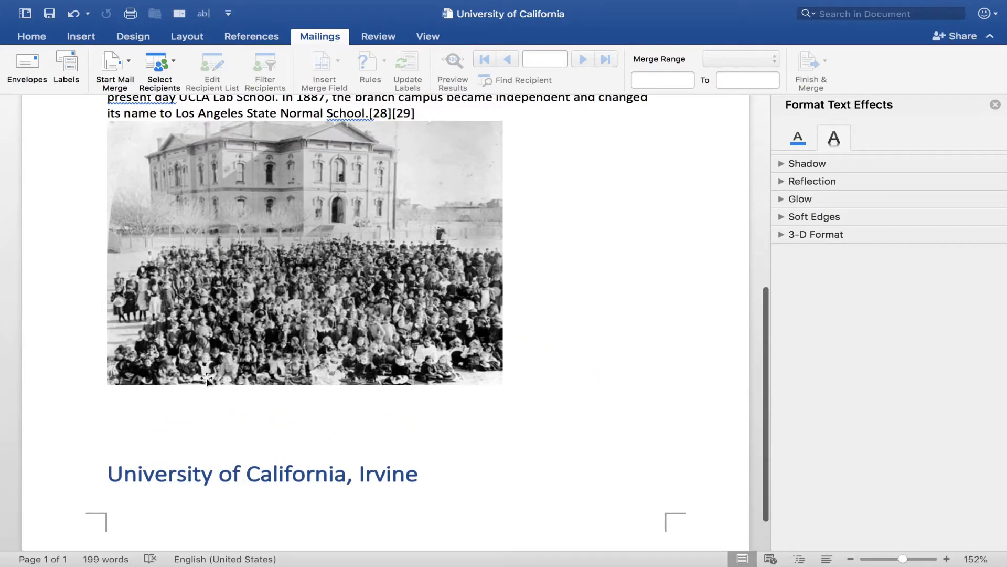
pyautogui.scroll(1, 235, 356)
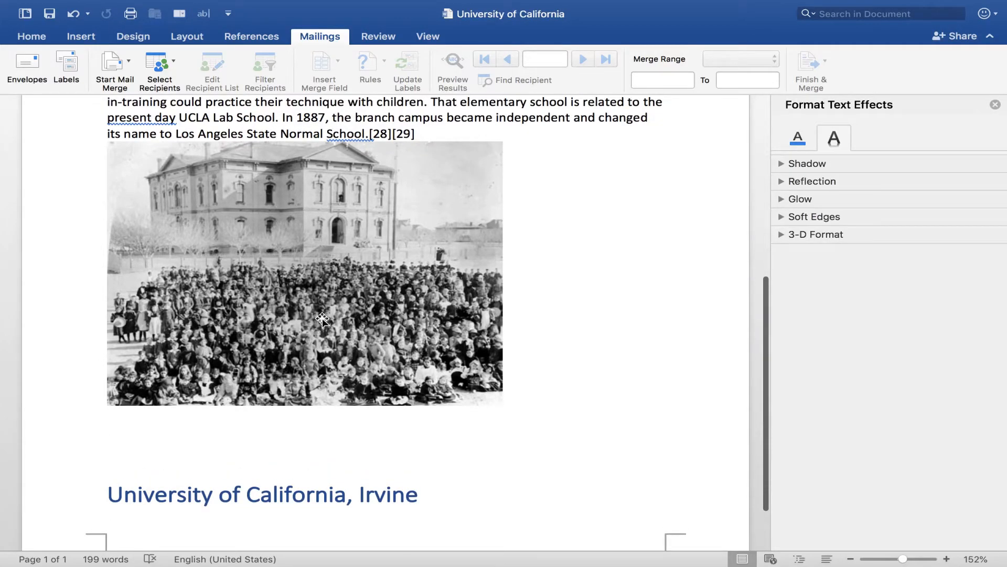
# Write "Check out this link for more info!" on the empty line below the campus photo.
pyautogui.scroll(-1, 544, 352)
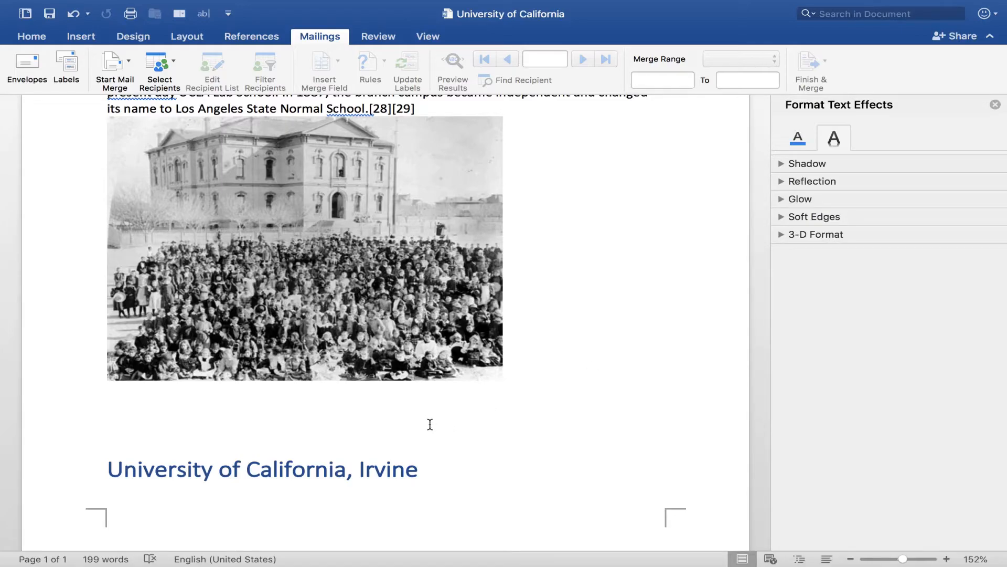
pyautogui.click(30, 36)
pyautogui.click(30, 36)
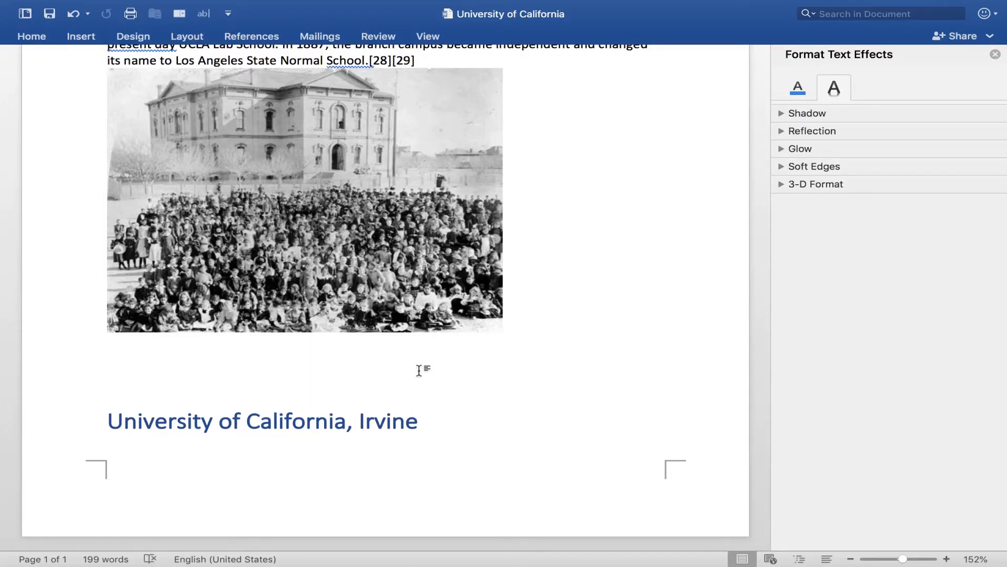
pyautogui.write('Check out this li')
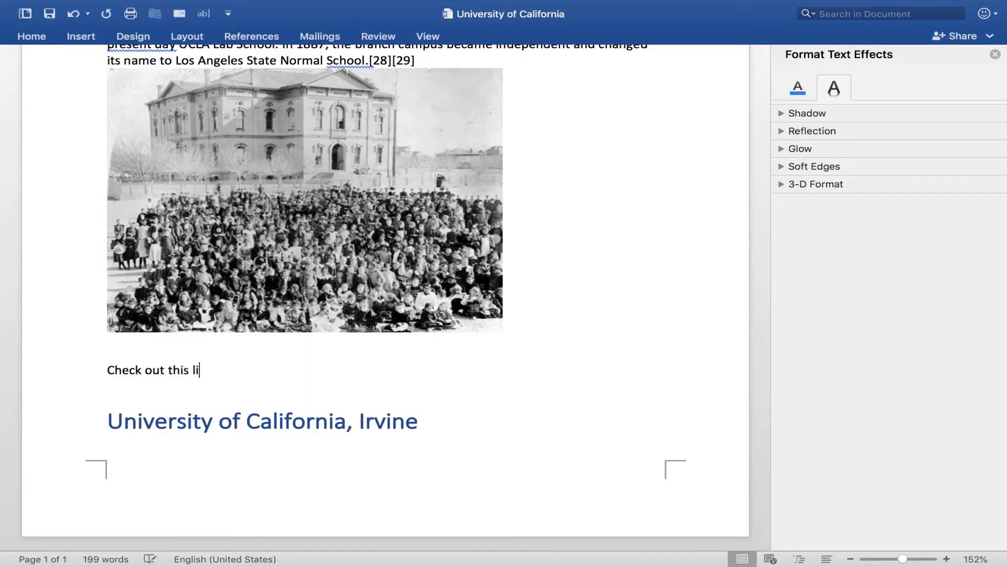
pyautogui.write('nk for more in!')
pyautogui.press('Left')
pyautogui.write('for more info')
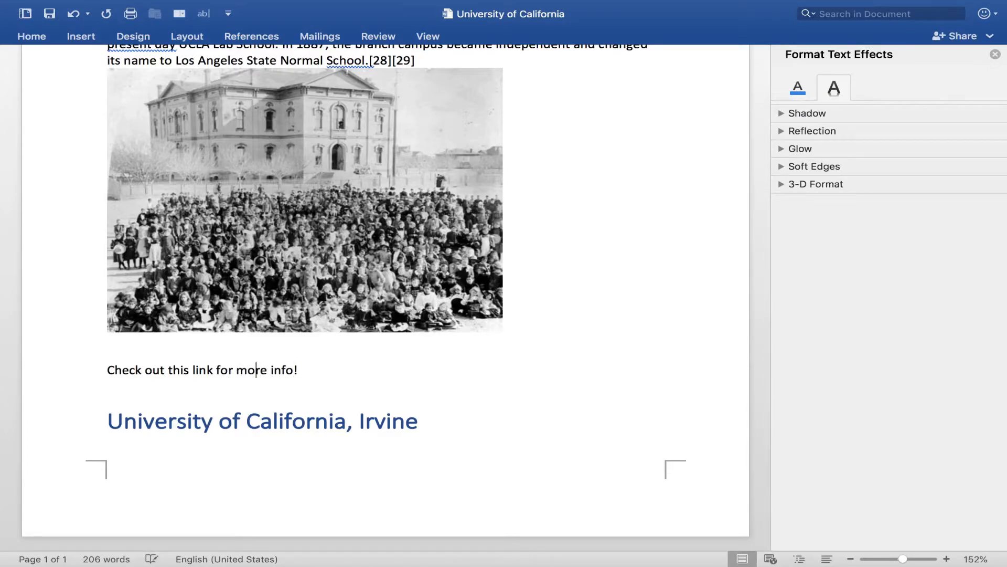
# Select the words "this link" in the sentence below the campus photo.
pyautogui.hotkey('shift', 'Left')
pyautogui.hotkey('shift', 'Left')
pyautogui.hotkey('shift', 'Left')
pyautogui.hotkey('shift', 'Left')
pyautogui.hotkey('shift', 'Left')
pyautogui.hotkey('shift', 'Left')
pyautogui.hotkey('shift', 'Left')
pyautogui.hotkey('shift', 'Left')
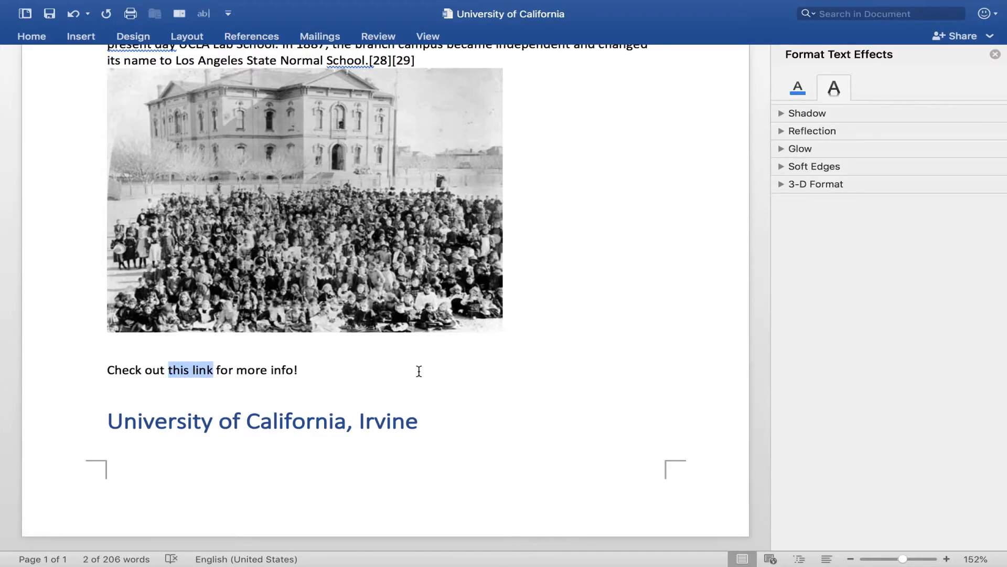
# Delete the whole "Check out this link for more info!" line.
pyautogui.moveTo(351, 389); pyautogui.dragTo(116, 364)
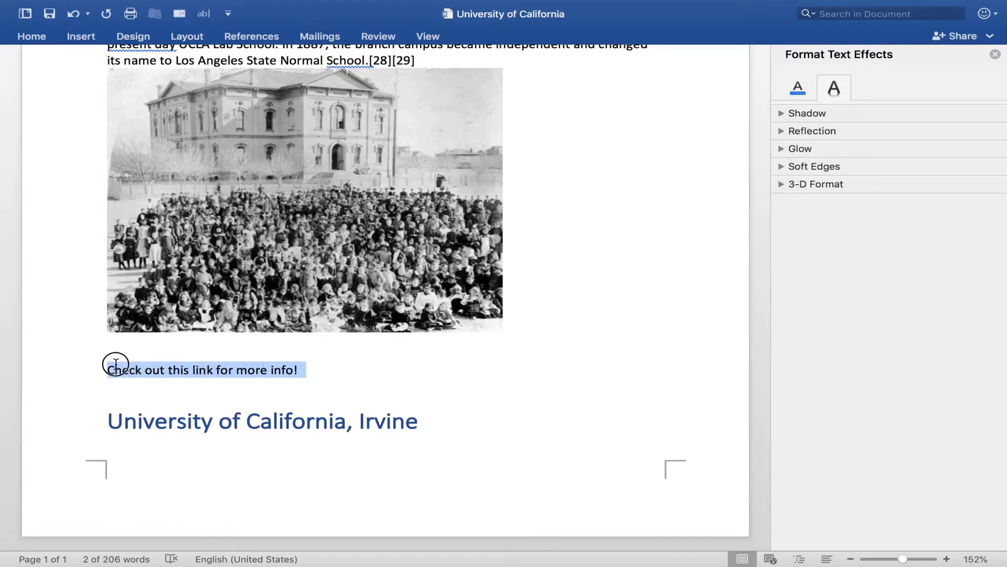
pyautogui.press('BackSpace')
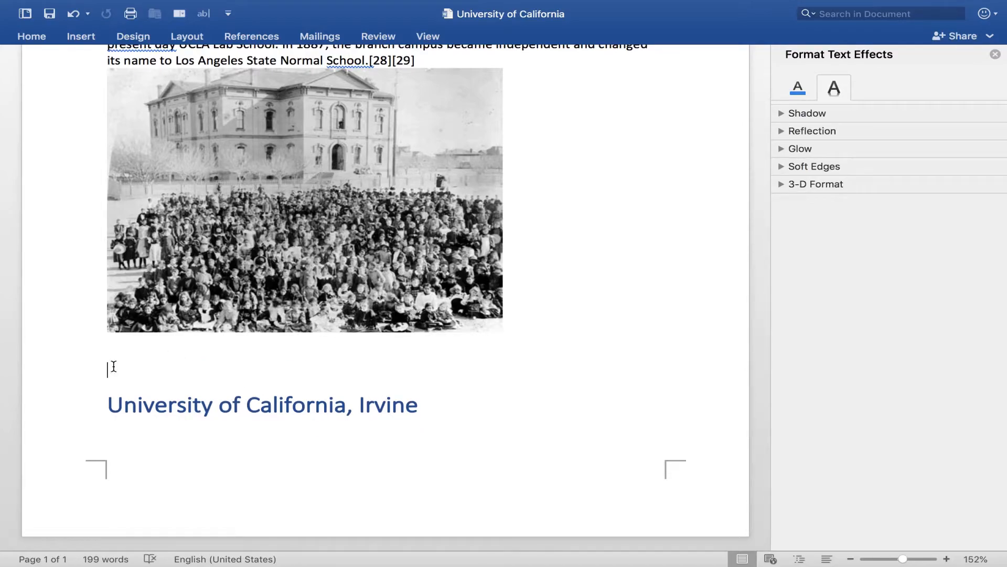
# Write "Click here for more info!" on the line between the campus photo and the Irvine heading.
pyautogui.scroll(1, 187, 342)
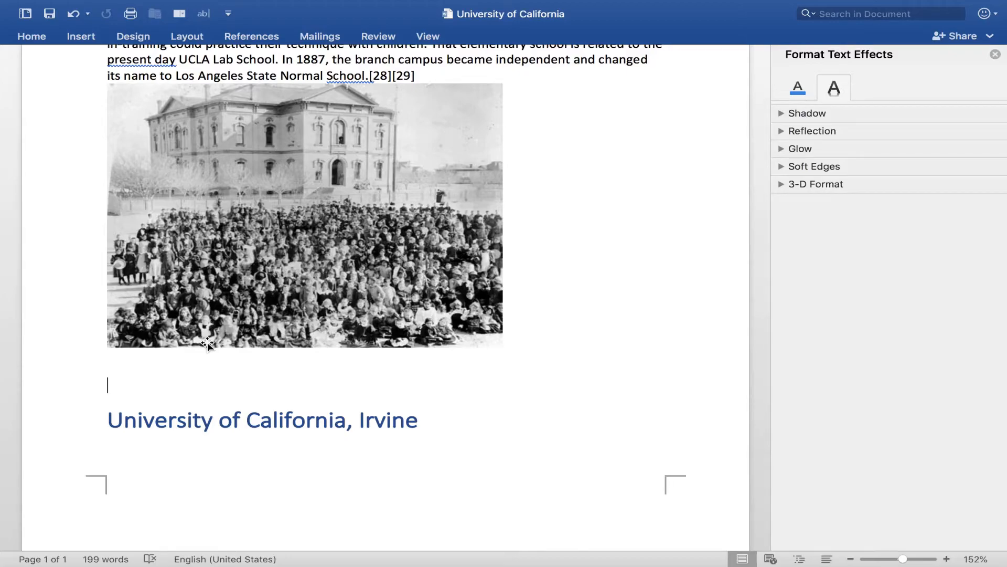
pyautogui.write('Click here fo')
pyautogui.press('BackSpace')
pyautogui.press('BackSpace')
pyautogui.write('here fore m')
pyautogui.press('BackSpace')
pyautogui.press('BackSpace')
pyautogui.press('BackSpace')
pyautogui.write('more info!')
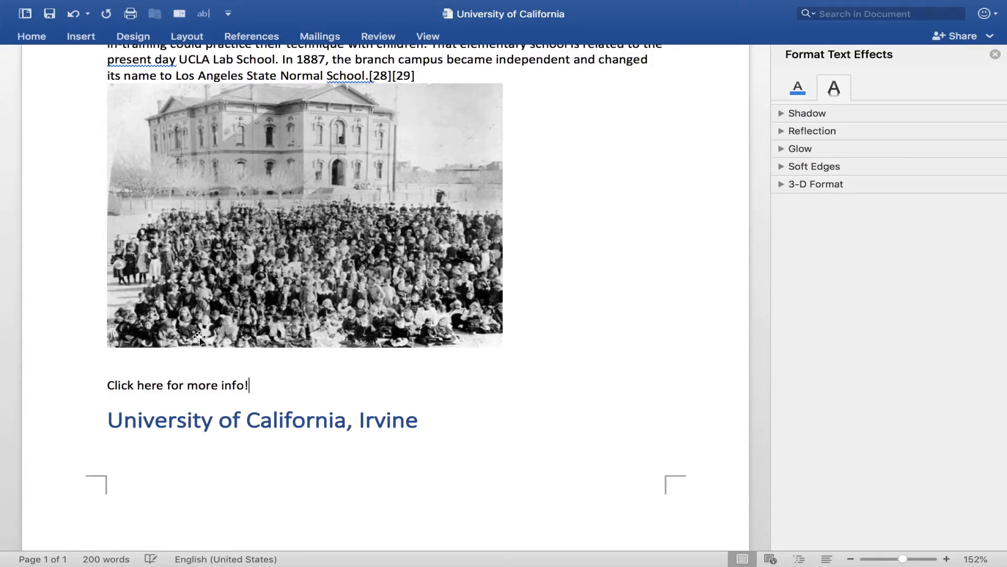
# Turn the words "Click here" below the photo into a hyperlink to google.com.
pyautogui.scroll(1, 315, 365)
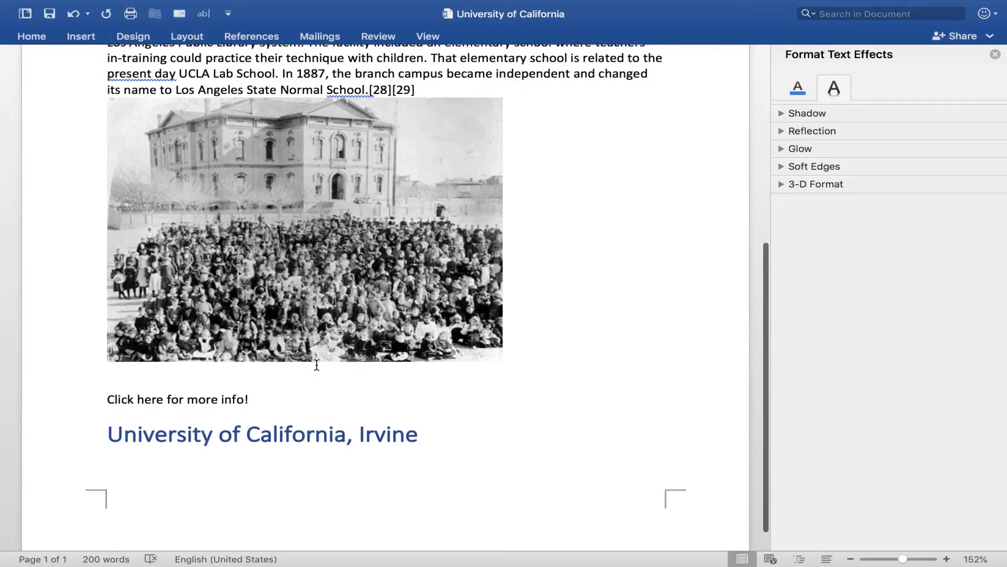
pyautogui.scroll(-1, 317, 364)
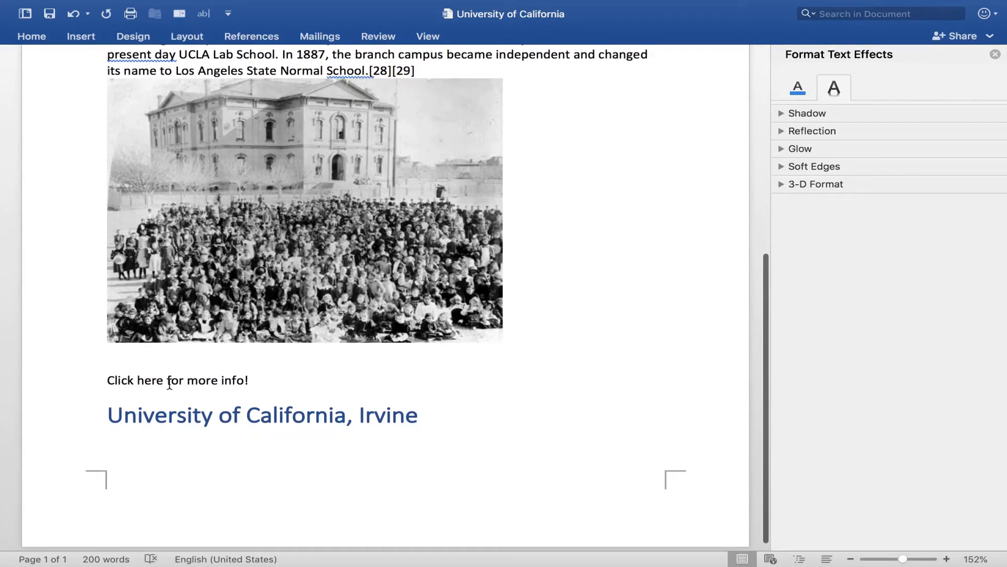
pyautogui.moveTo(167, 380); pyautogui.dragTo(114, 379)
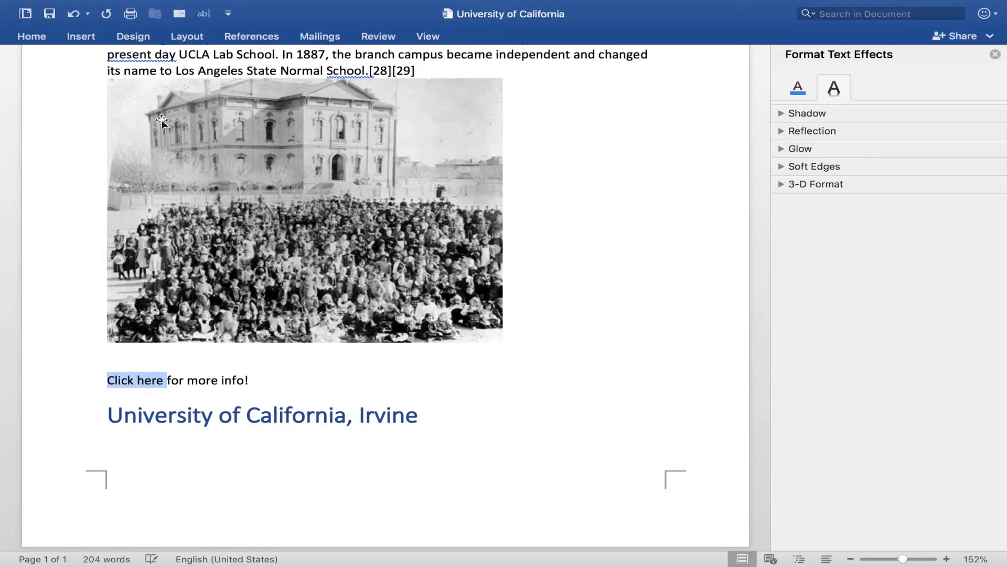
pyautogui.click(40, 39)
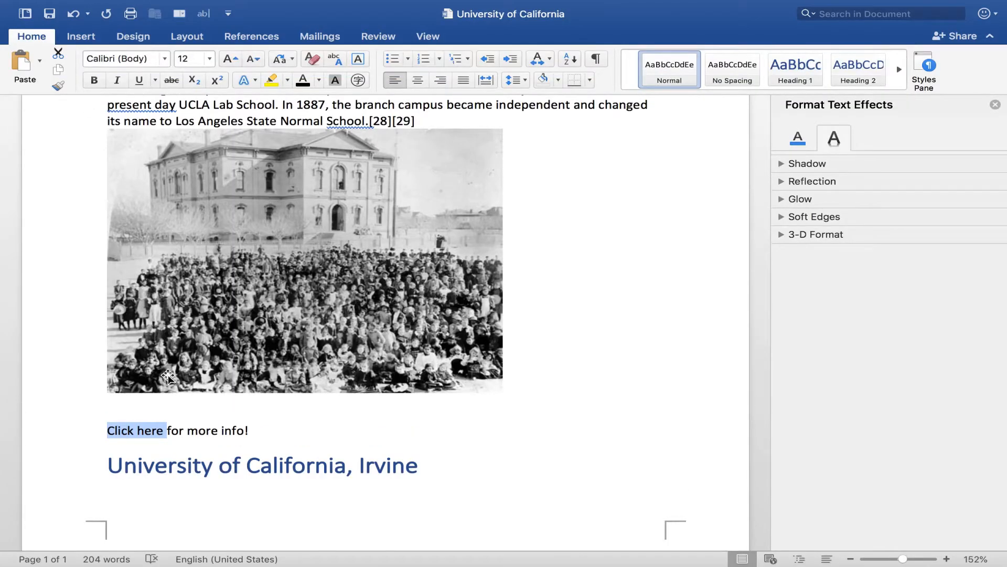
pyautogui.rightClick(145, 434)
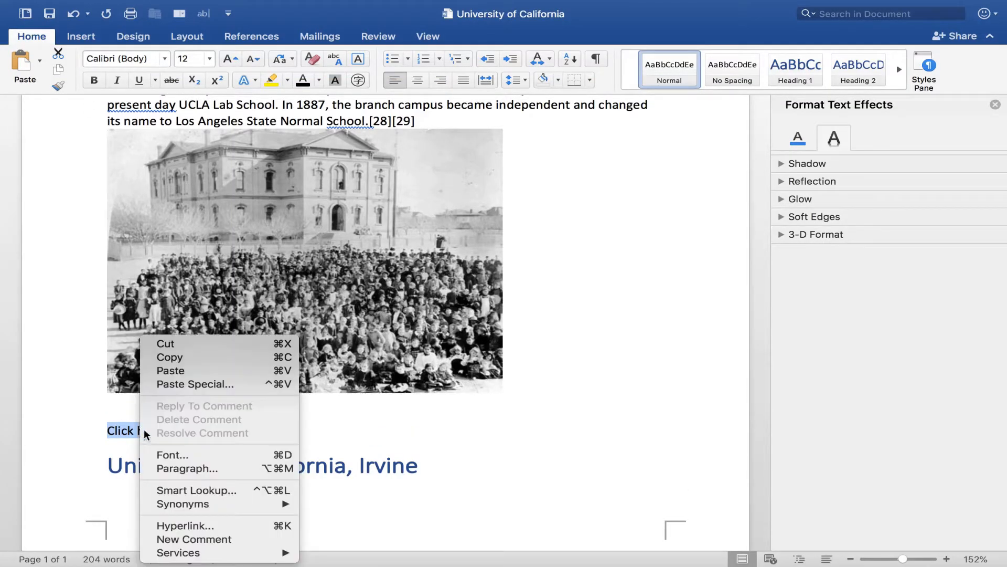
pyautogui.click(219, 526)
pyautogui.write('google.com')
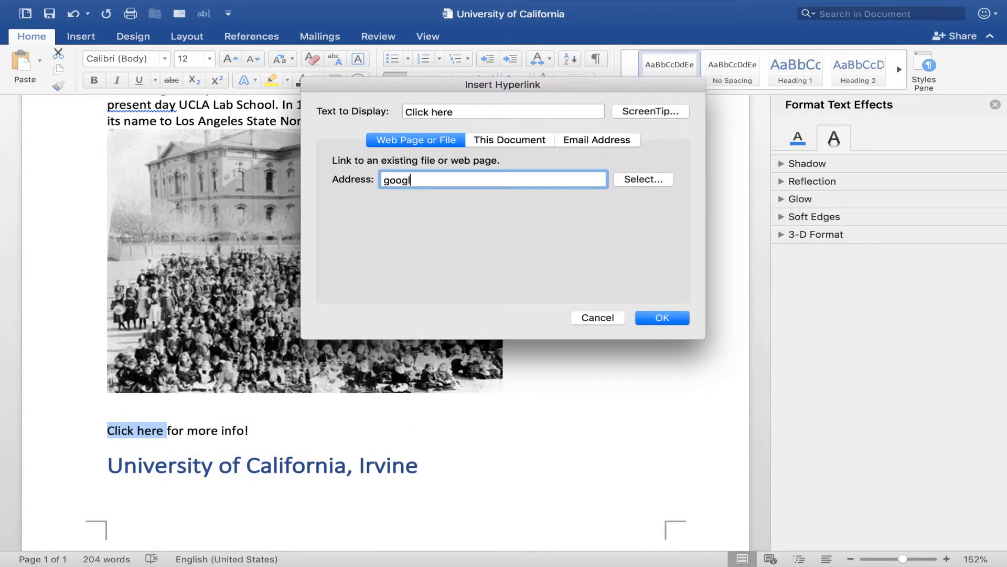
pyautogui.click(668, 317)
pyautogui.click(198, 431)
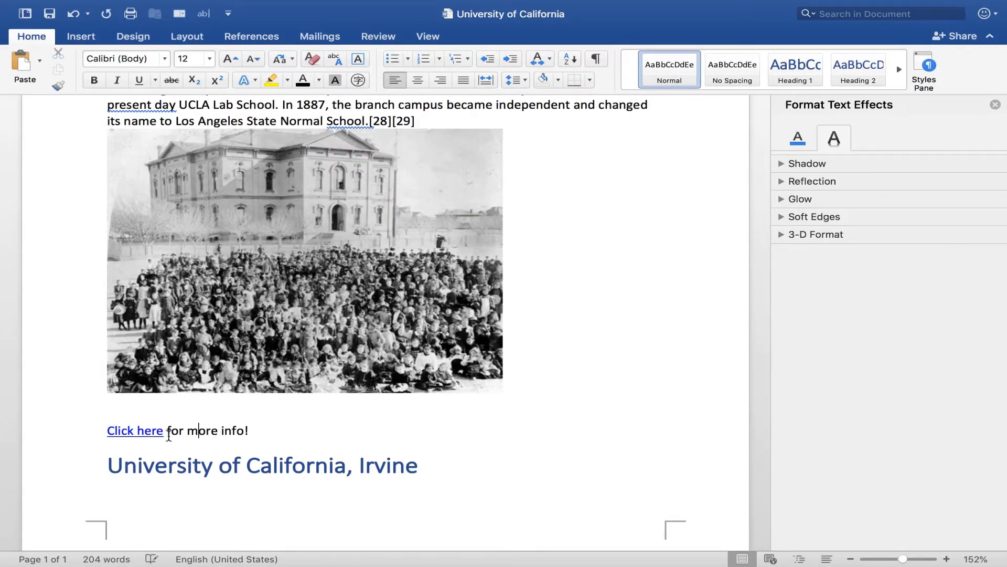
pyautogui.moveTo(167, 432); pyautogui.dragTo(197, 431)
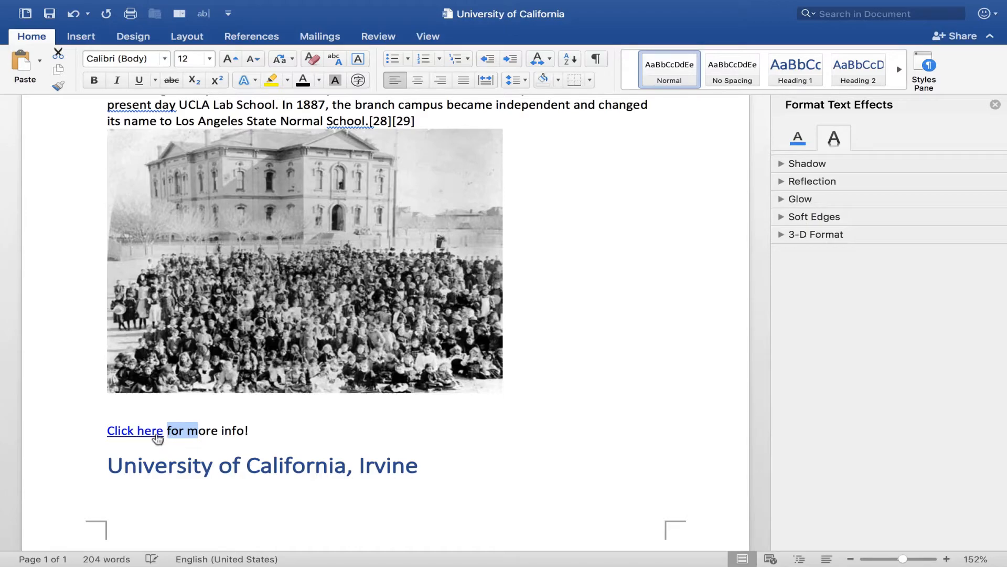
pyautogui.click(279, 434)
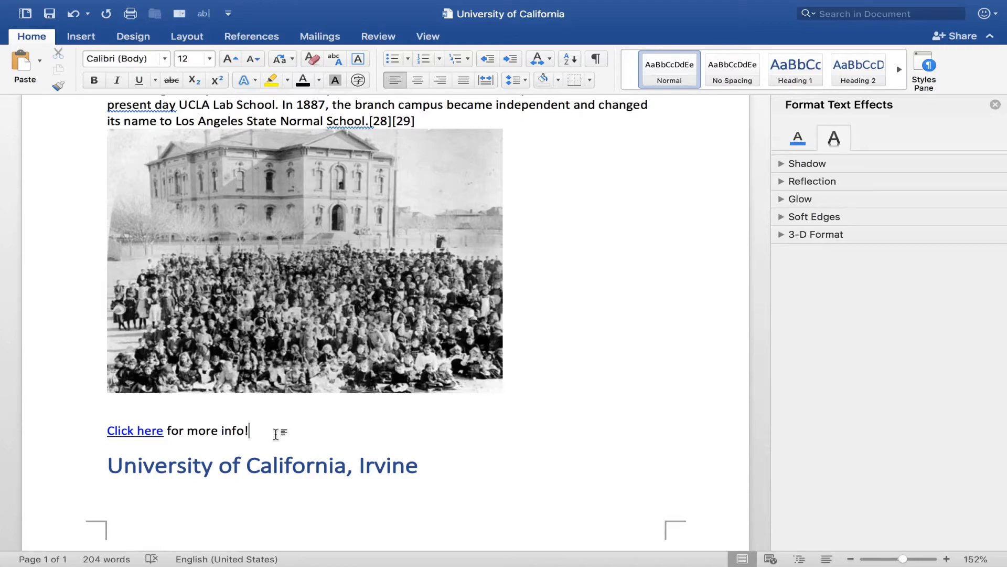
pyautogui.scroll(1, 278, 436)
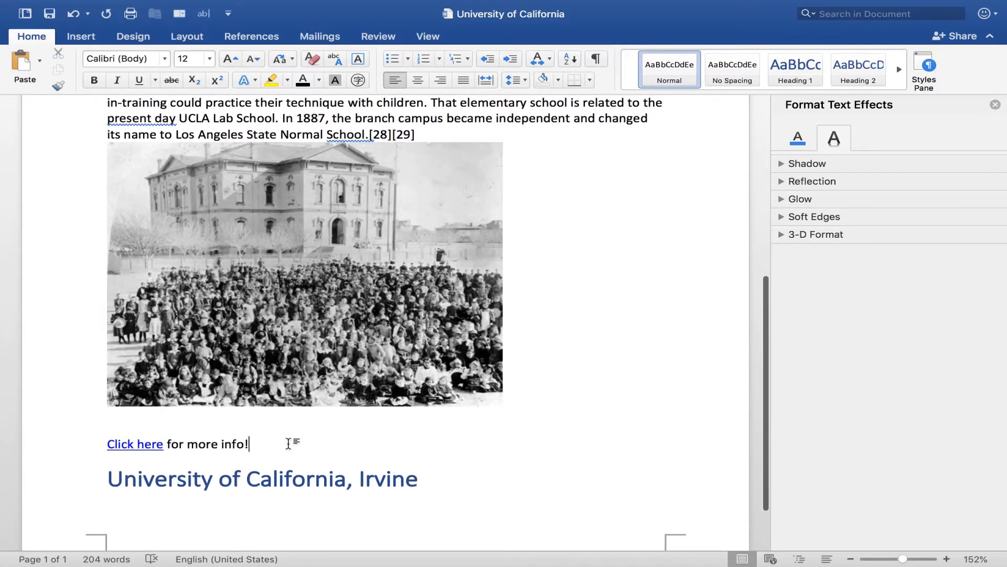
pyautogui.click(172, 445)
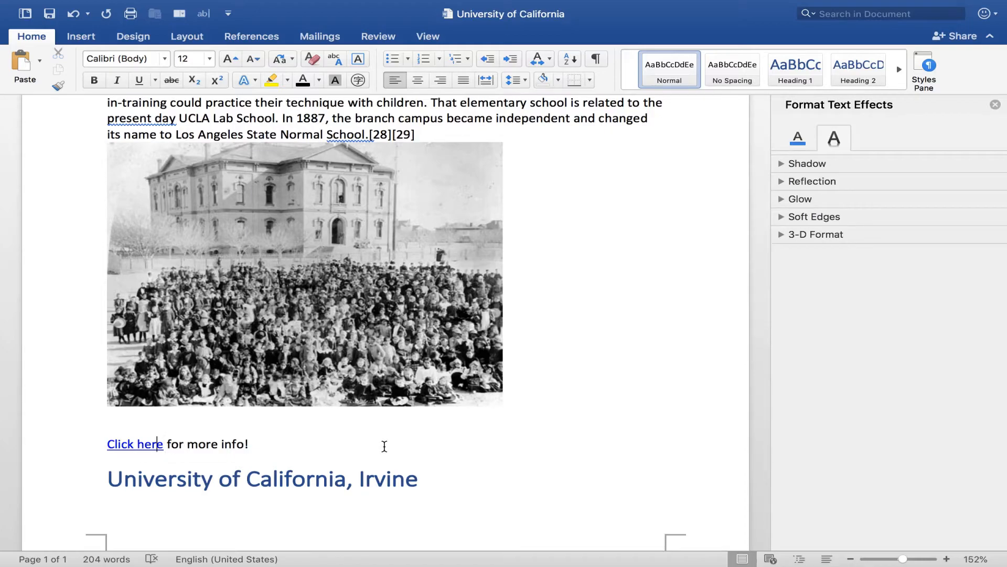
# Replace the "Click here for more info!" line with the Wikipedia paragraph beginning "In 1914, the school moved to a new campus", keeping its links.
pyautogui.press('Left')
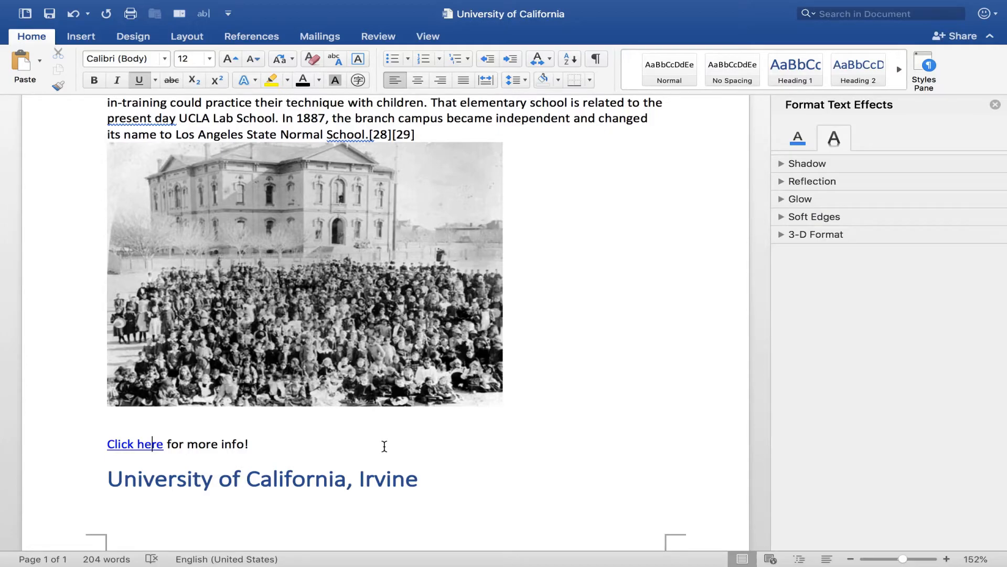
pyautogui.scroll(1, 302, 438)
pyautogui.hotkey('ctrl', 'Left')
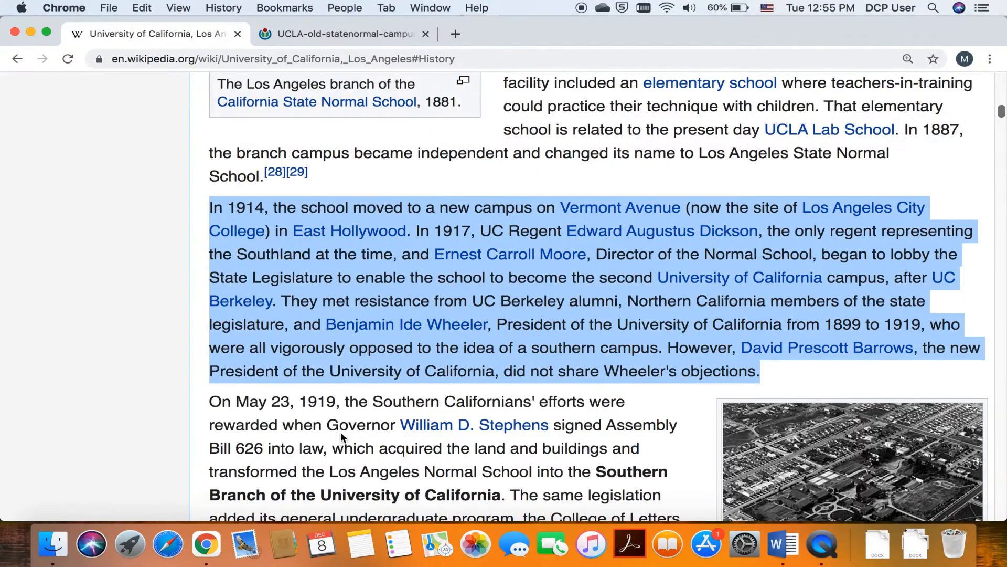
pyautogui.hotkey('ctrl', 'Right')
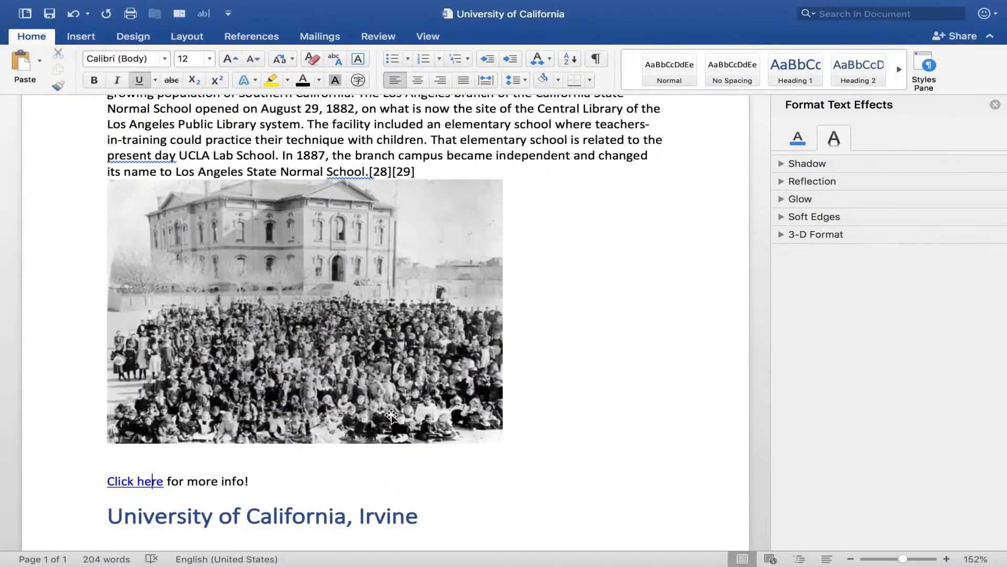
pyautogui.moveTo(282, 479); pyautogui.dragTo(140, 479)
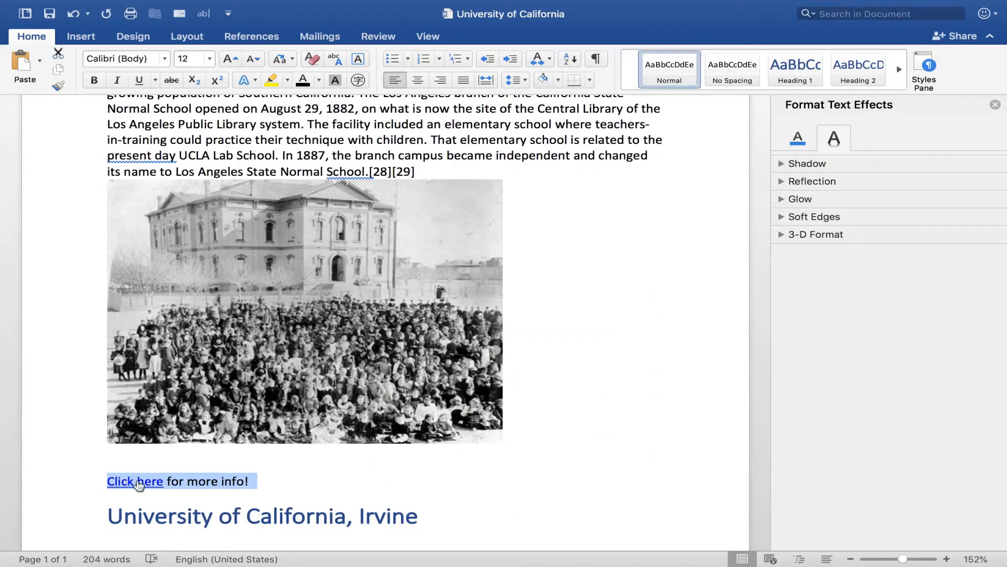
pyautogui.write("In 1914, the school moved to a new campus on Vermont Avenue (now the site of Los Angeles City College) in East Hollywood. In 1917, UC Regent Edward Augustus Dickson, the only regent representing the Southland at the time, and Ernest Carroll Moore, Director of the Normal School, began to lobby the State Legislature to enable the school to become the second University of California campus, after UC Berkeley. They met resistance from UC Berkeley alumni, Northern California members of the state legislature, and Benjamin Ide Wheeler, President of the University of California from 1899 to 1919, who were all vigorously opposed to the idea of a southern campus. However, David Prescott Barrows, the new President of the University of California, did not share Wheeler's objections.")
pyautogui.scroll(-3, 298, 428)
pyautogui.scroll(2, 299, 428)
# Follow the Vermont Avenue link in the new paragraph, look over the linked Wikipedia page, and return to the Word document.
pyautogui.click(355, 186)
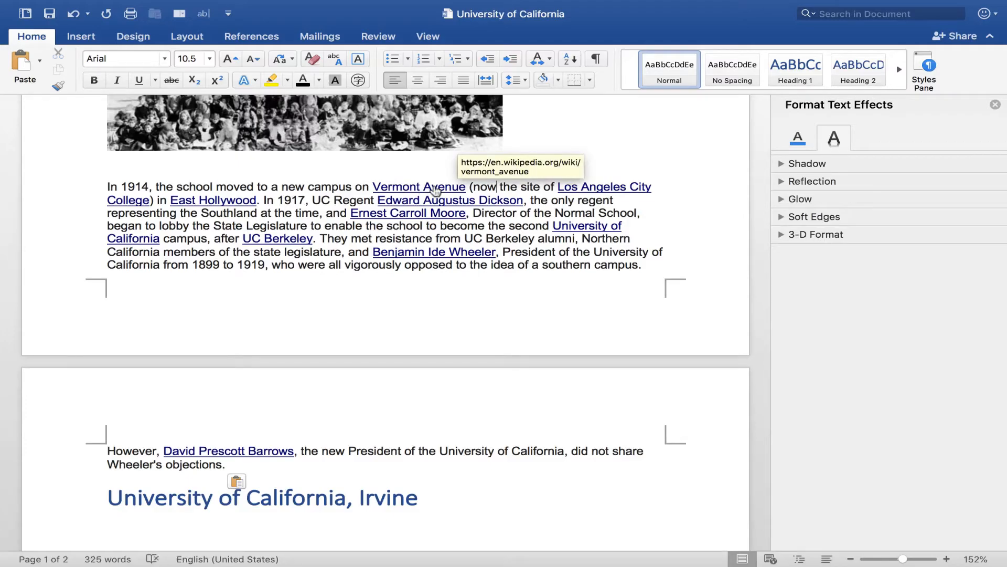
pyautogui.click(424, 187)
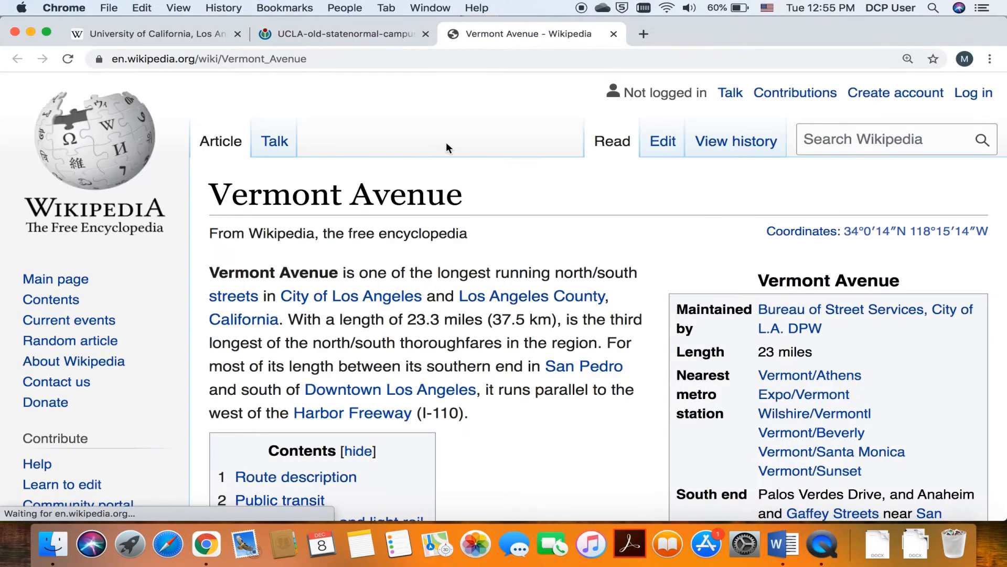
pyautogui.scroll(-3, 519, 220)
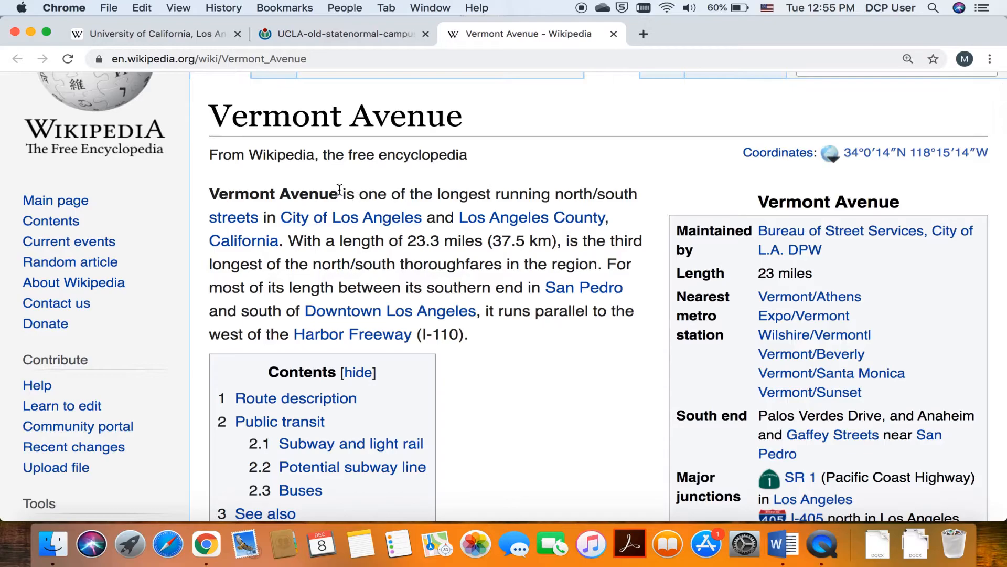
pyautogui.scroll(-3, 504, 228)
pyautogui.press('super+Tab')
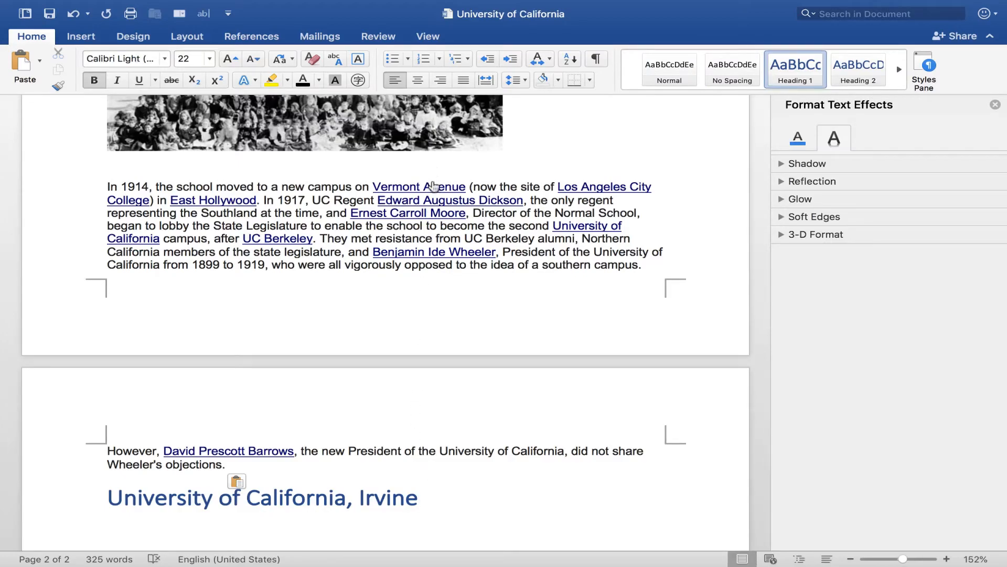
pyautogui.moveTo(433, 188)
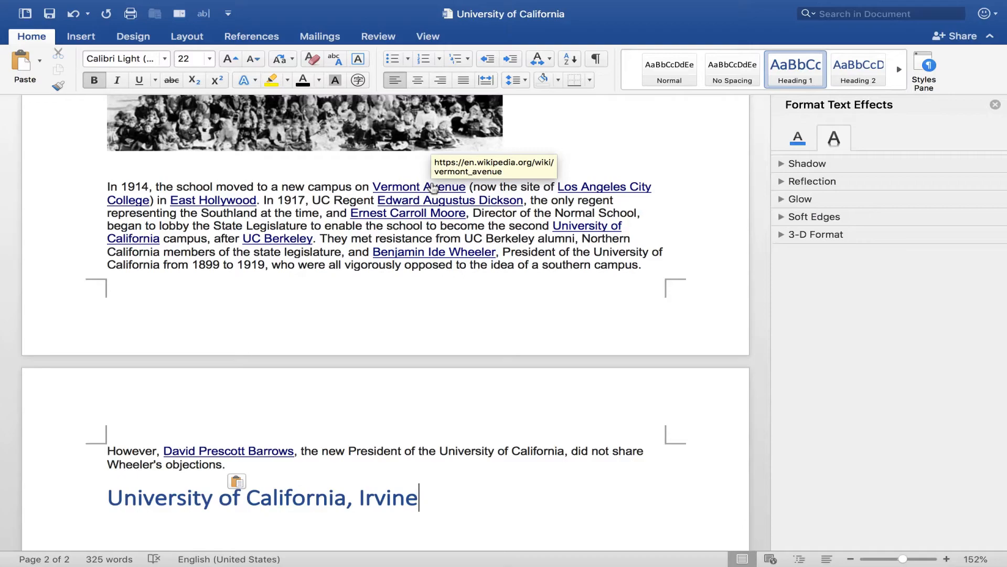
# Write "Find the registration page" on a new line between the linked paragraph and the Irvine heading.
pyautogui.click(366, 465)
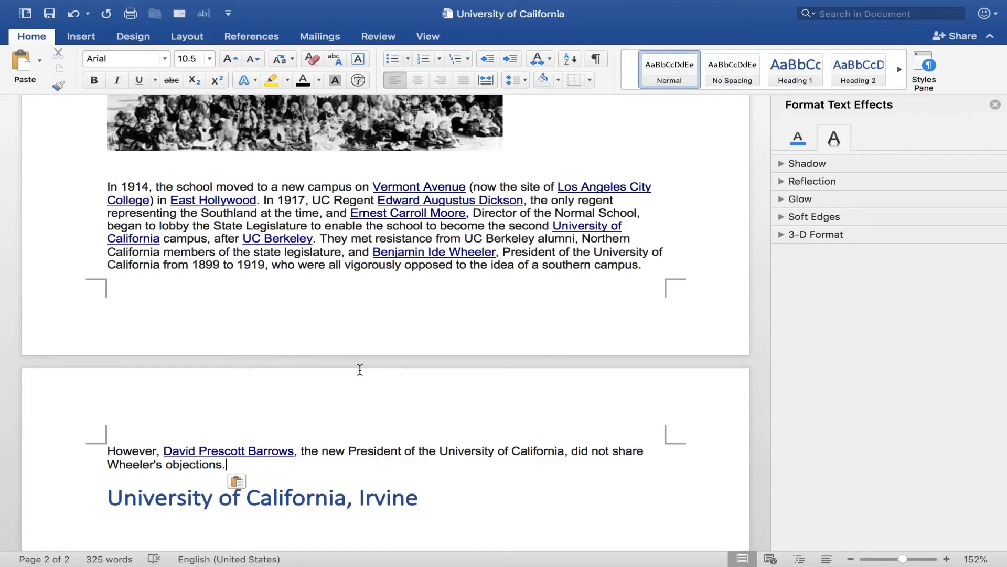
pyautogui.press('Return')
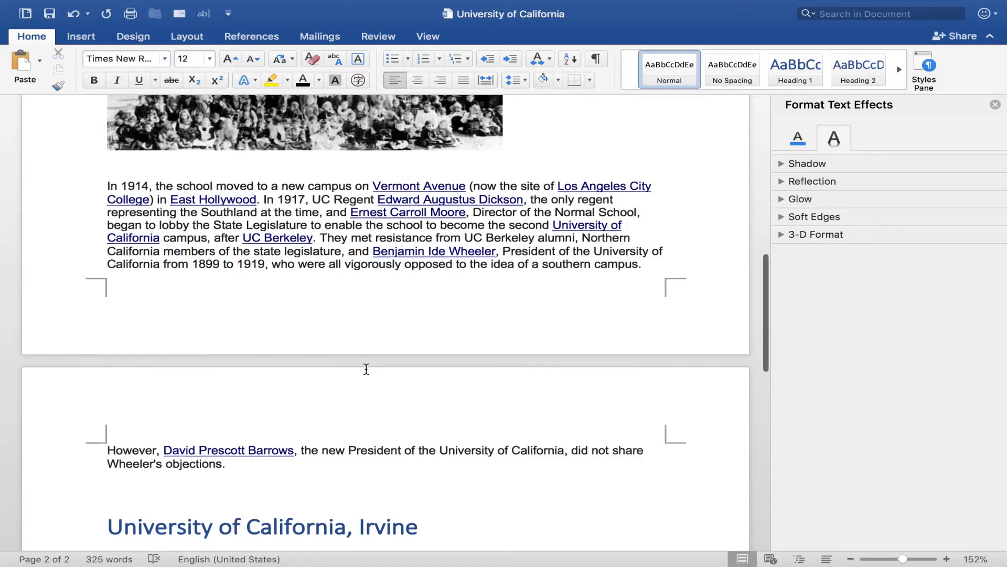
pyautogui.scroll(-2, 366, 369)
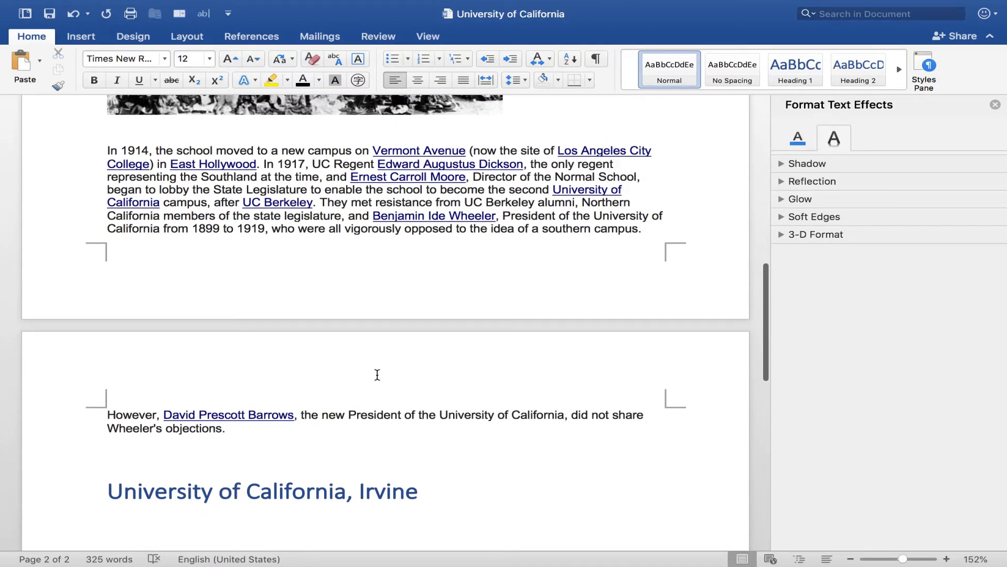
pyautogui.write('Find the regist')
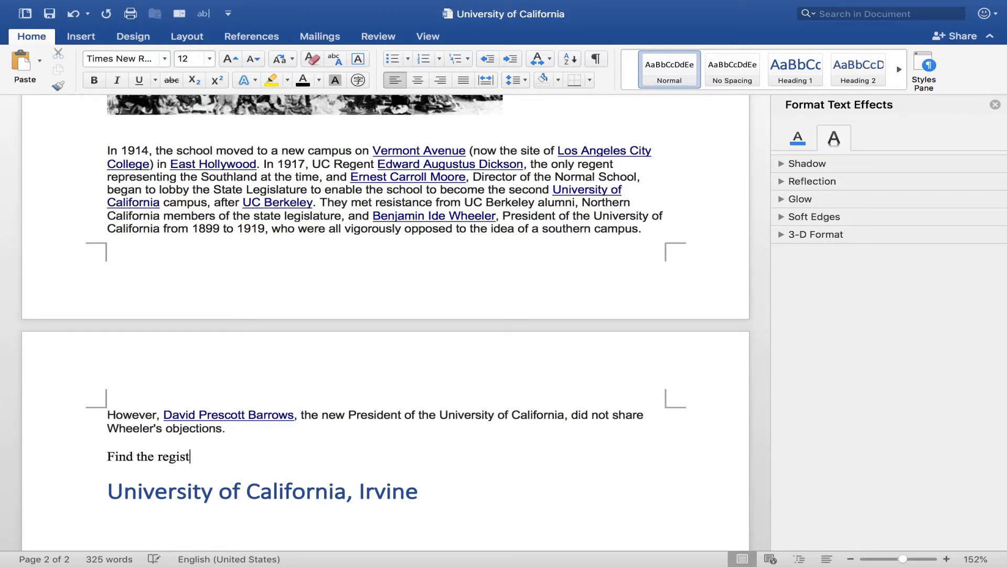
pyautogui.write('ration page')
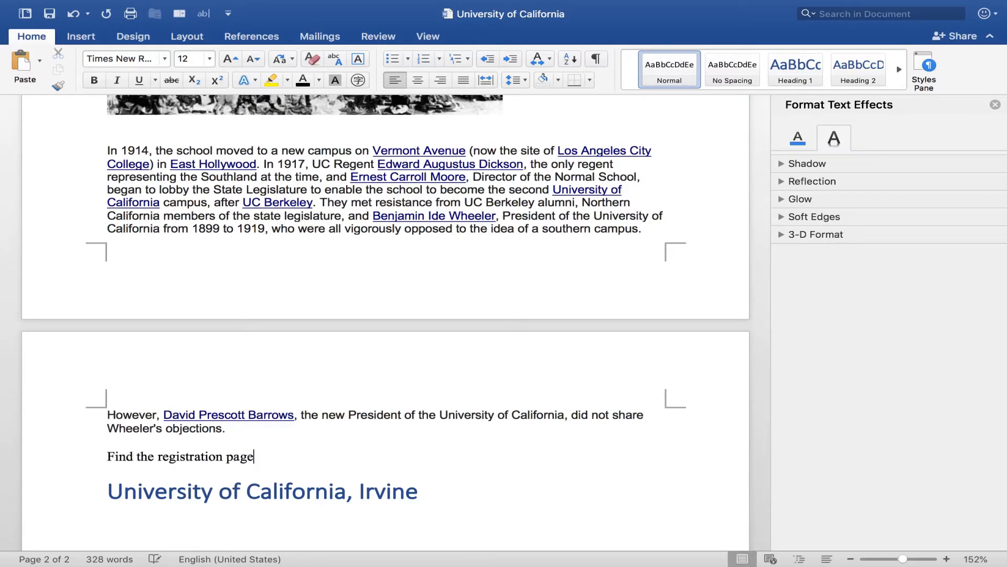
# Replace the "Find the registration page" text with "Go to the UCLA's website to register.".
pyautogui.press('Delete')
pyautogui.press('Return')
pyautogui.press('Delete')
pyautogui.moveTo(253, 458); pyautogui.dragTo(74, 466)
pyautogui.write('Go to the r')
pyautogui.press('BackSpace')
pyautogui.write("UCLA's website to register.")
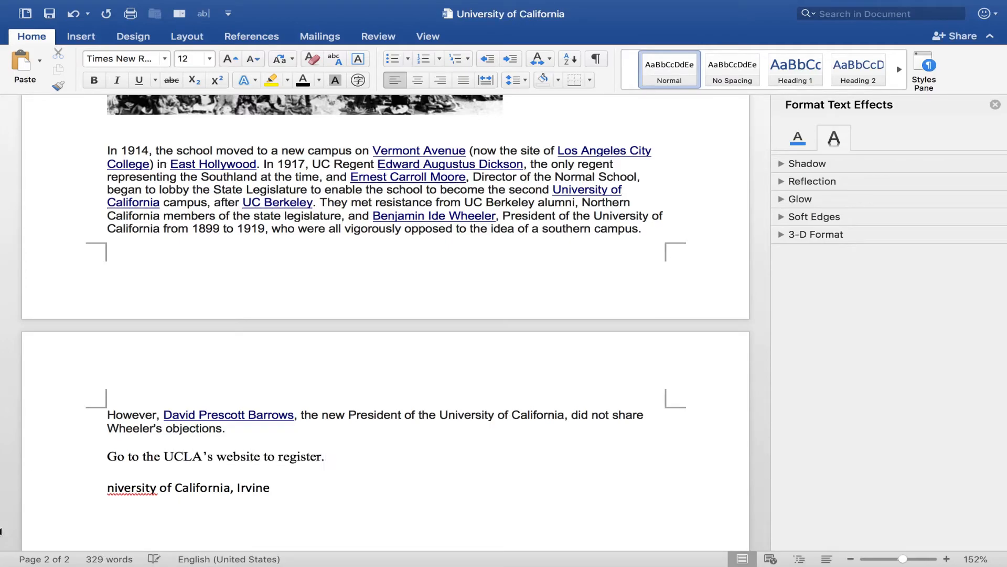
# Delete the sentence "Go to the UCLA's website to register." below the linked paragraph.
pyautogui.moveTo(164, 457); pyautogui.dragTo(263, 457)
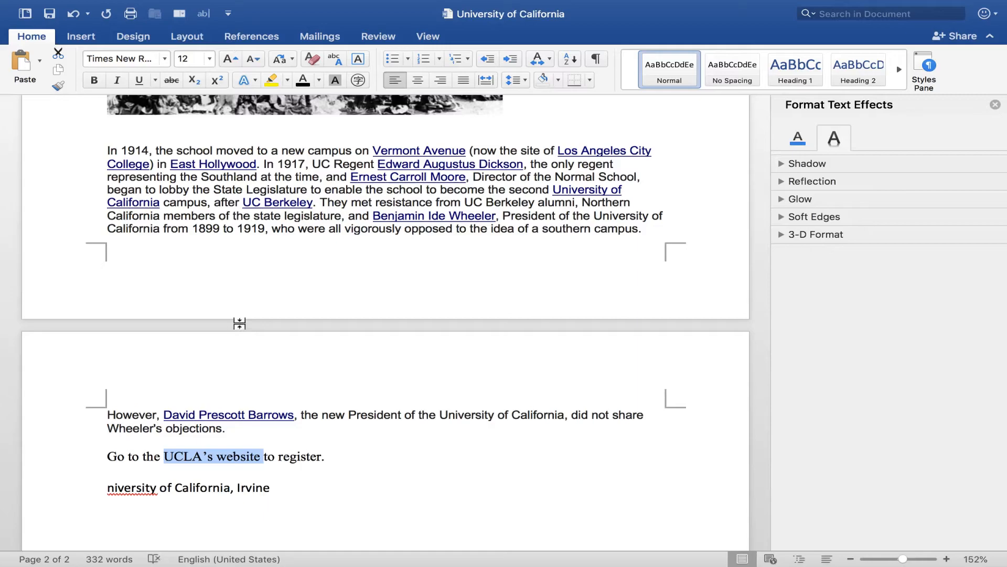
pyautogui.click(336, 463)
pyautogui.click(342, 457)
pyautogui.moveTo(341, 457); pyautogui.dragTo(108, 454)
pyautogui.press('BackSpace')
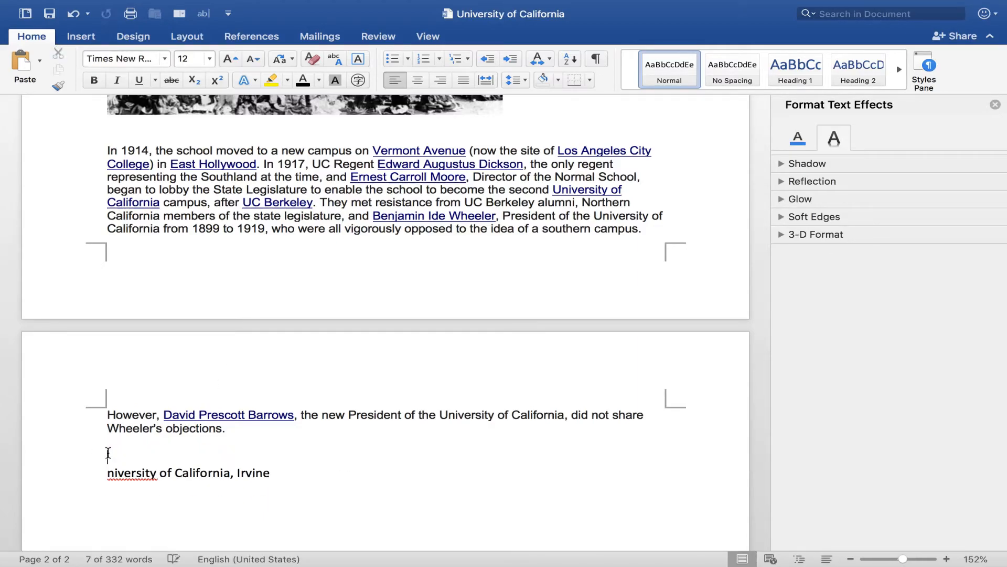
# Delete the leftover "niversity of California, Irvine" line at the end of the document.
pyautogui.press('Return')
pyautogui.moveTo(302, 499); pyautogui.dragTo(90, 488)
pyautogui.press('BackSpace')
pyautogui.press('BackSpace')
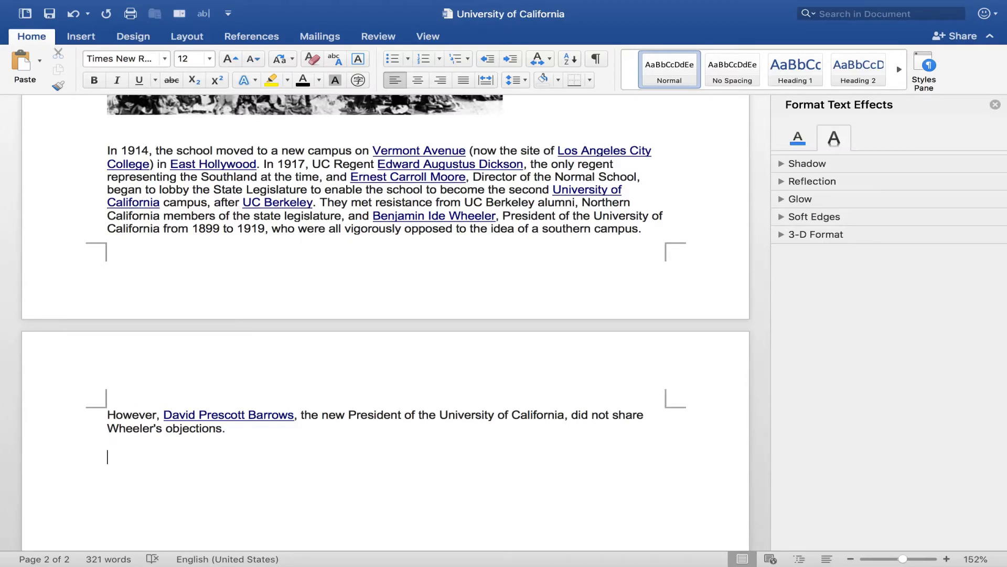
# Write "Go to the DCP's website to register for the training!" on the empty line below the linked paragraph.
pyautogui.write('Go to the DPC')
pyautogui.press('BackSpace')
pyautogui.press('BackSpace')
pyautogui.write("CP's website to register for the training!")
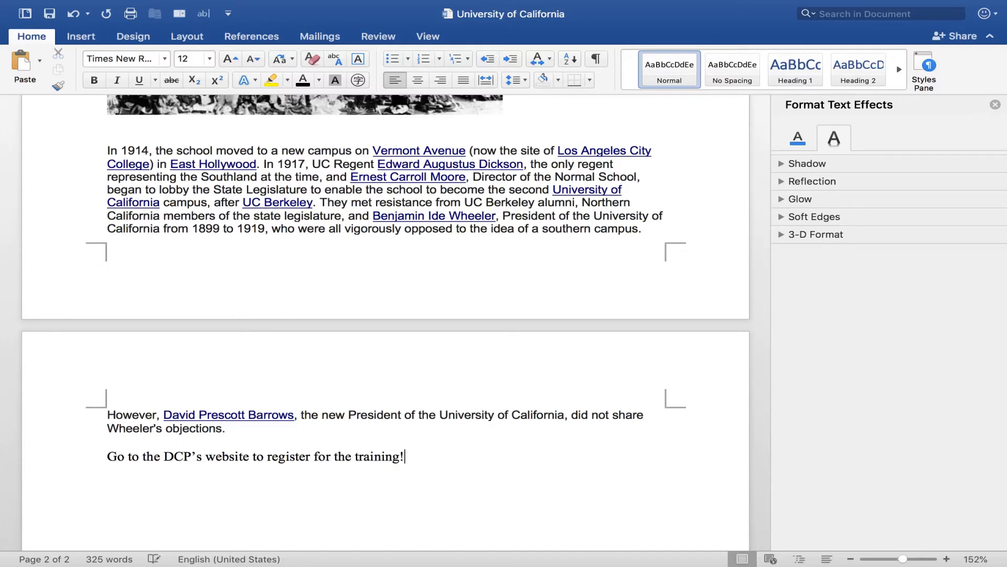
# Turn the words "DCP's website" in the last sentence into a hyperlink to dcp.ucla.edu.
pyautogui.moveTo(164, 455); pyautogui.dragTo(232, 457)
pyautogui.rightClick(232, 457)
pyautogui.click(270, 526)
pyautogui.write('dcp.ucla.edu')
pyautogui.press('Return')
pyautogui.click(265, 457)
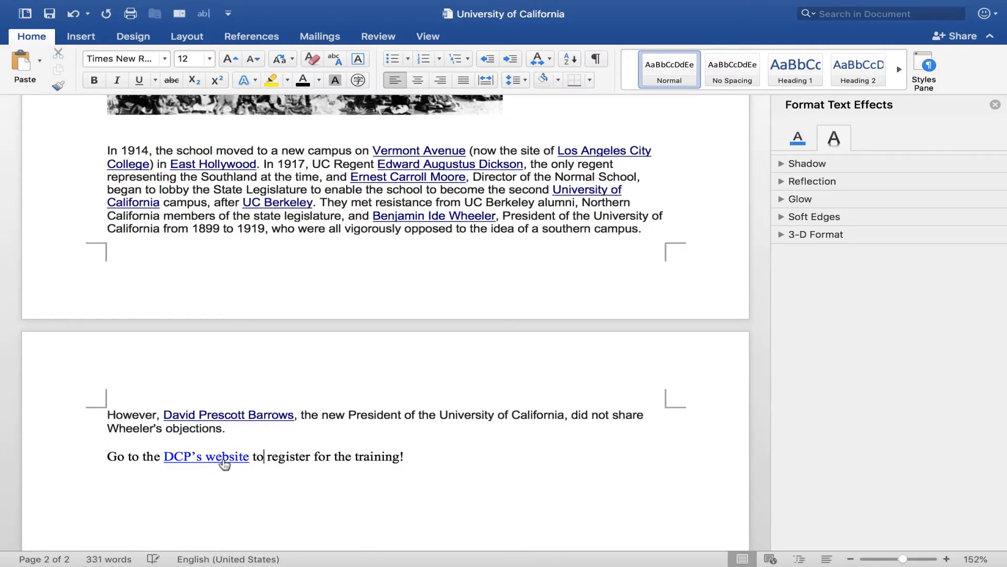
pyautogui.moveTo(224, 463)
pyautogui.scroll(-2, 351, 443)
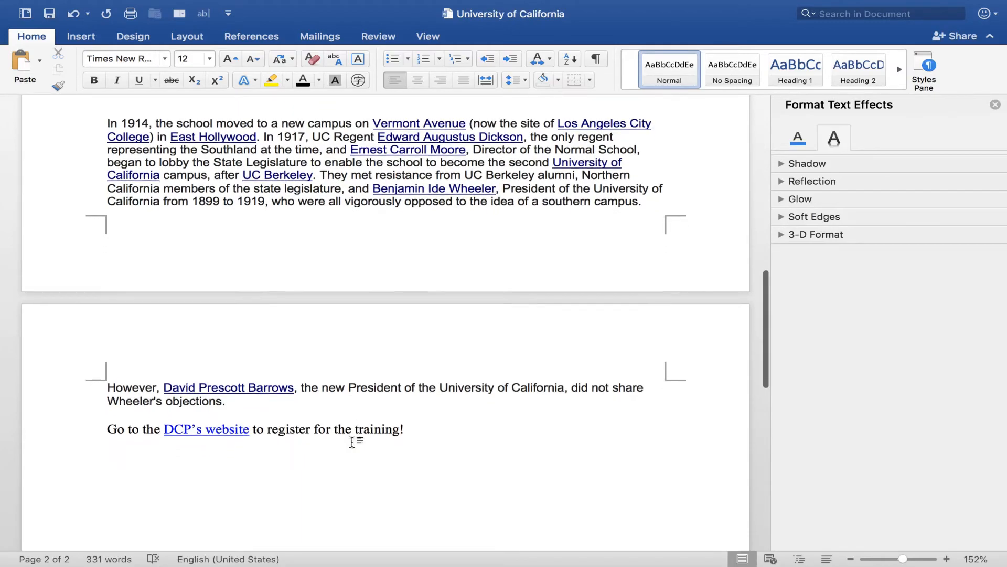
pyautogui.click(412, 435)
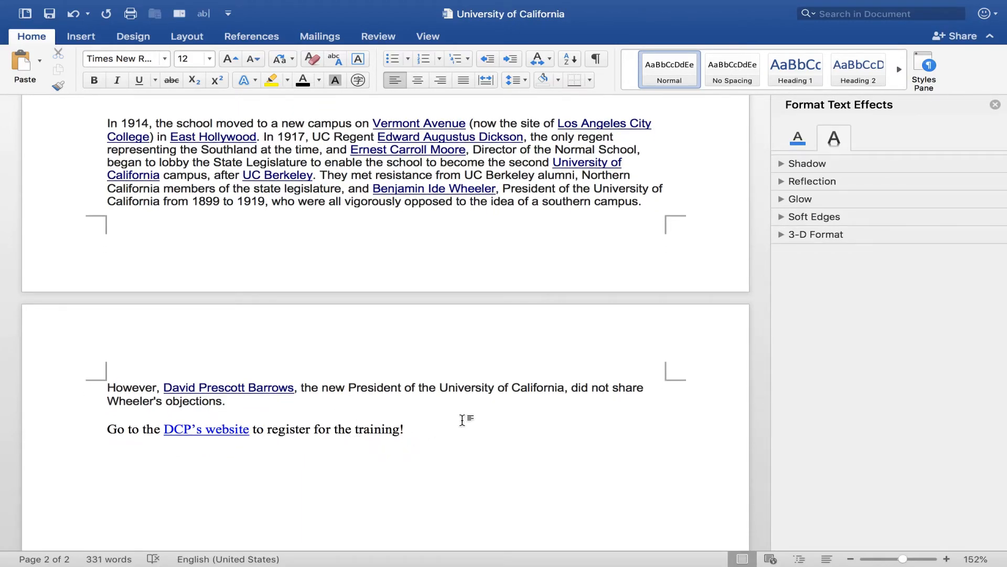
pyautogui.moveTo(361, 394); pyautogui.dragTo(101, 121)
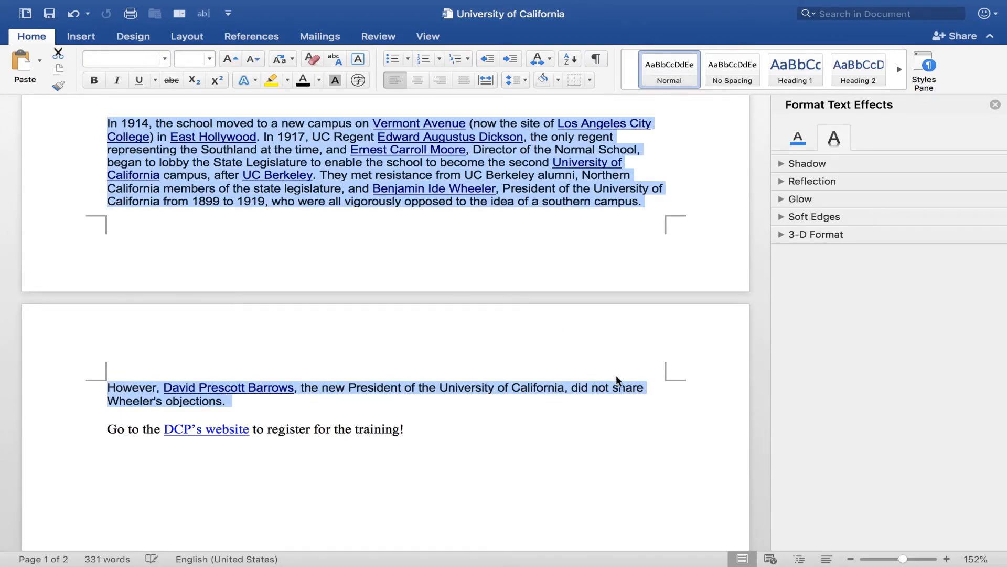
pyautogui.click(621, 415)
pyautogui.click(618, 428)
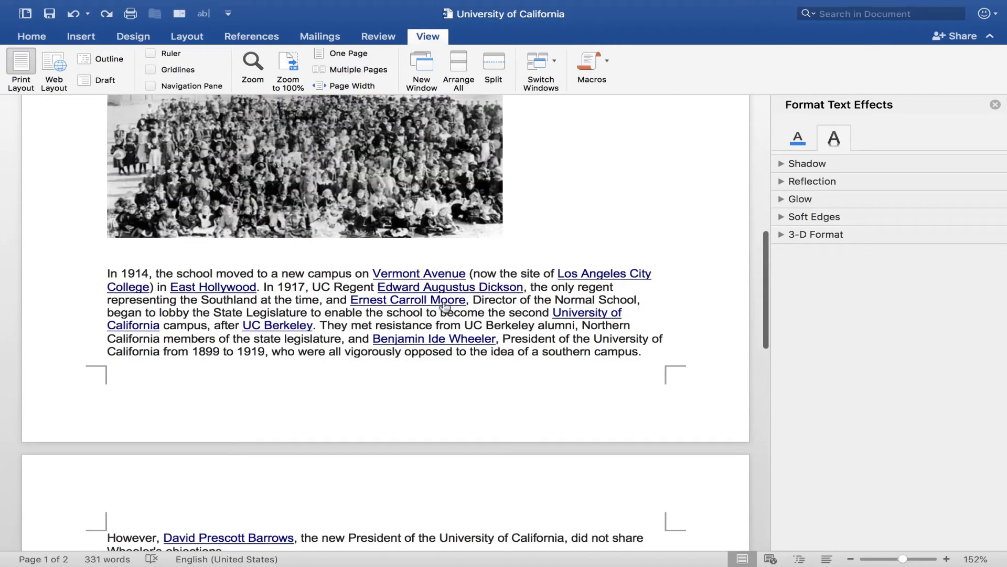
# Run the accessibility check on the document.
pyautogui.scroll(-3, 438, 367)
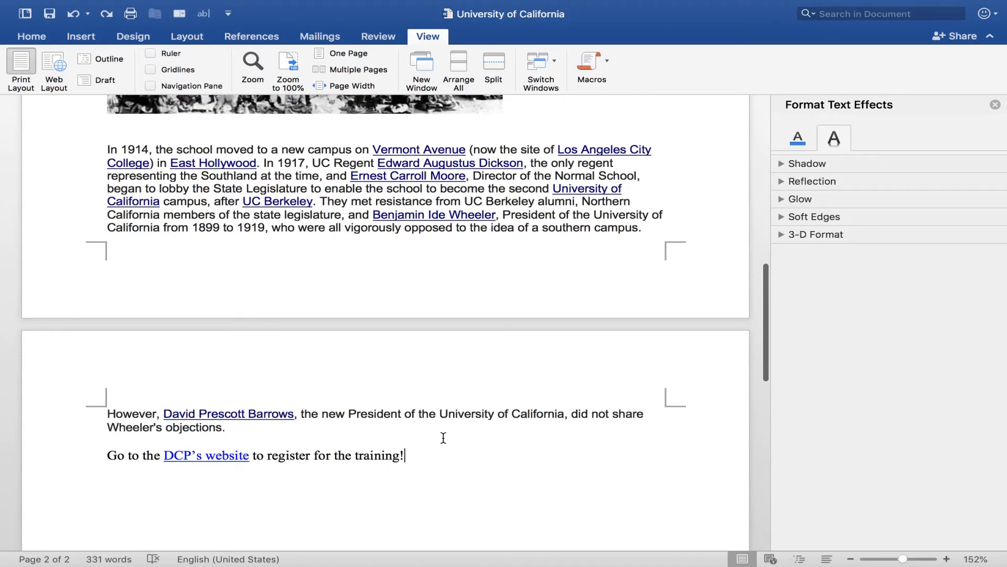
pyautogui.scroll(3, 417, 251)
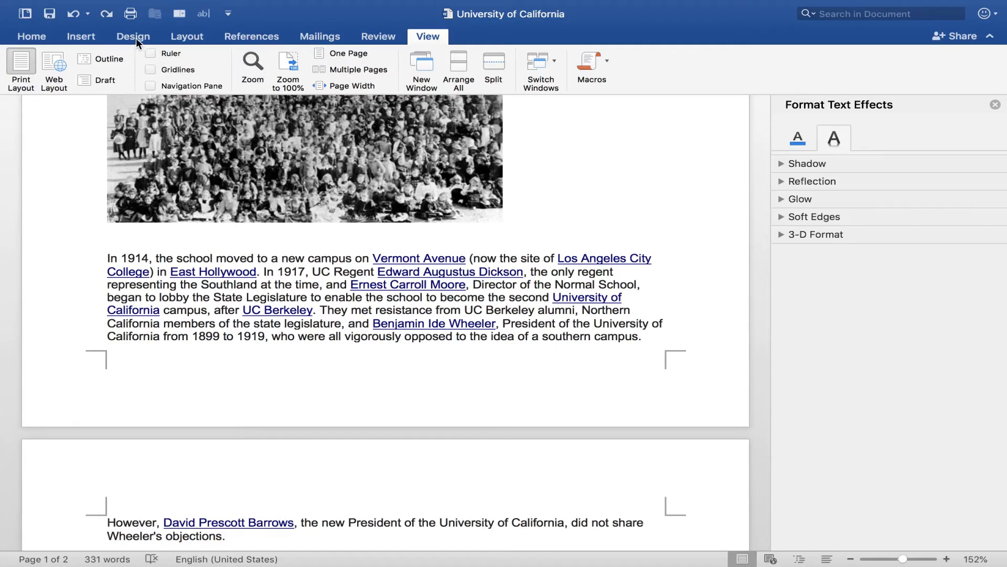
pyautogui.moveTo(250, 6)
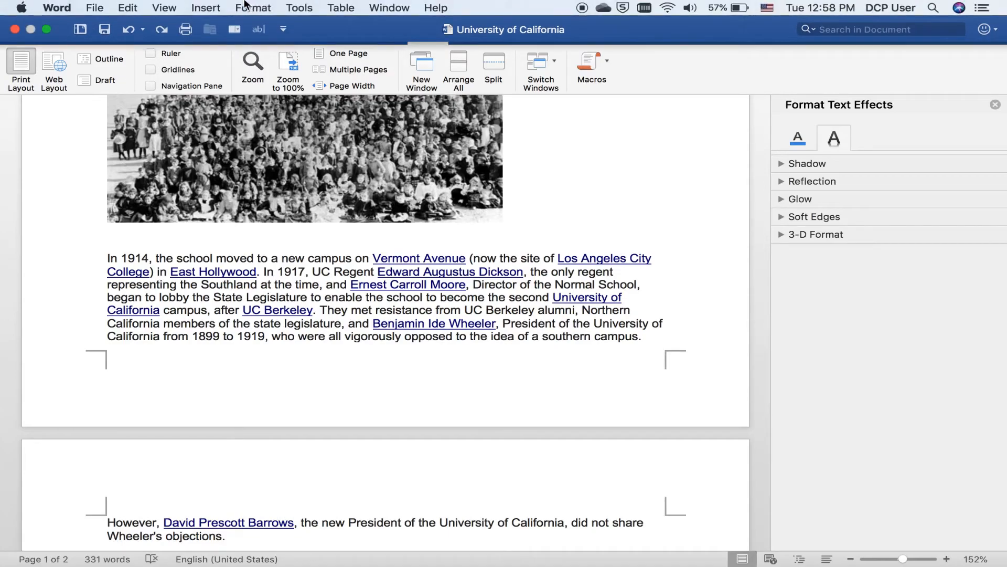
pyautogui.click(298, 7)
pyautogui.moveTo(345, 158)
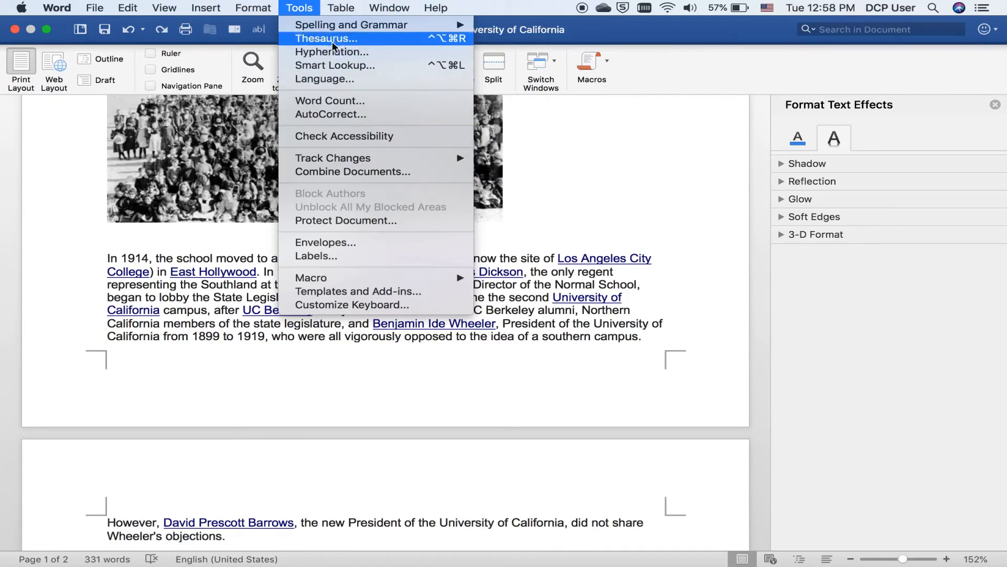
pyautogui.click(345, 137)
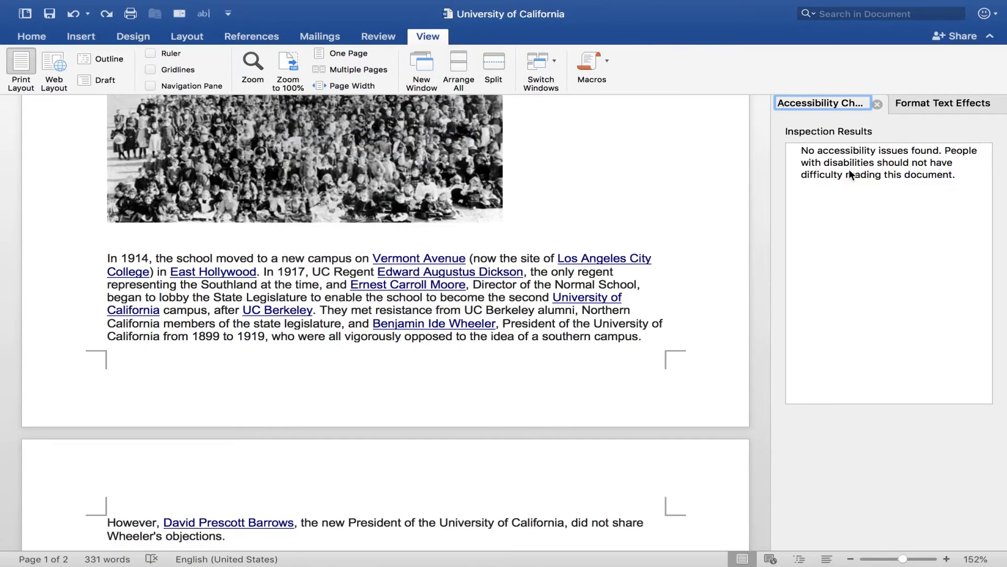
# Open the alt text settings of the historic school photo below the History paragraph.
pyautogui.scroll(4, 706, 206)
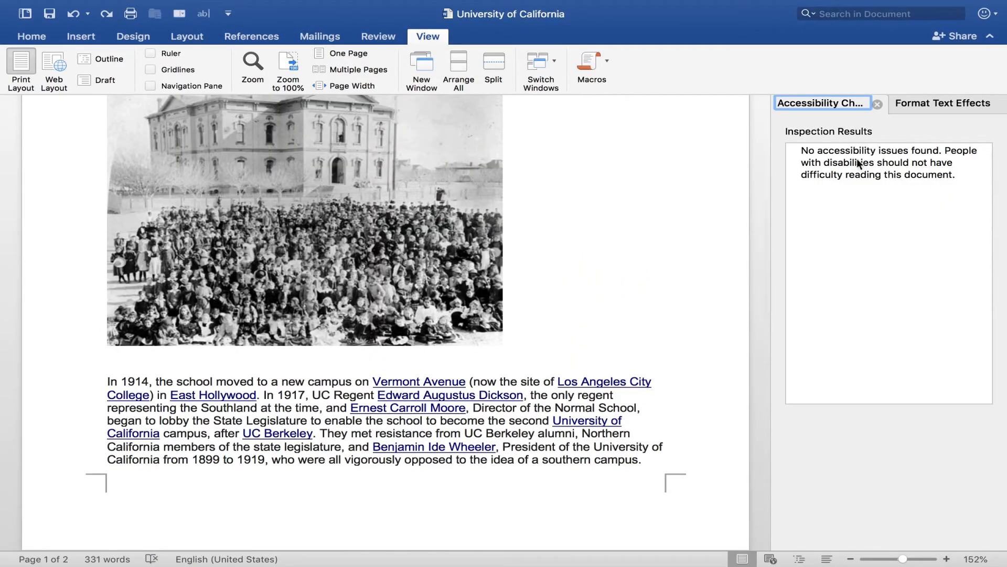
pyautogui.scroll(10, 591, 175)
pyautogui.scroll(-6, 239, 373)
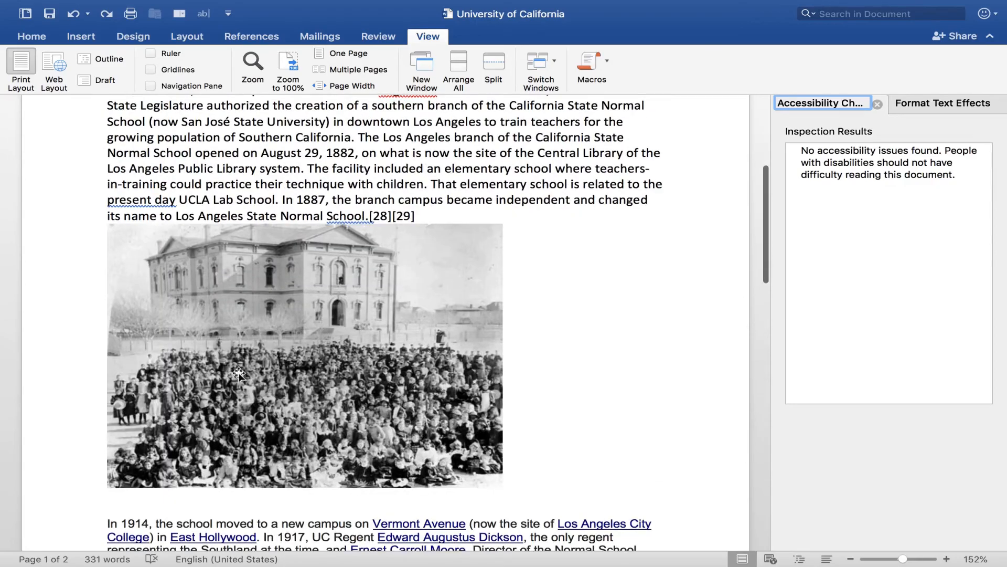
pyautogui.click(334, 373)
pyautogui.scroll(-5, 428, 357)
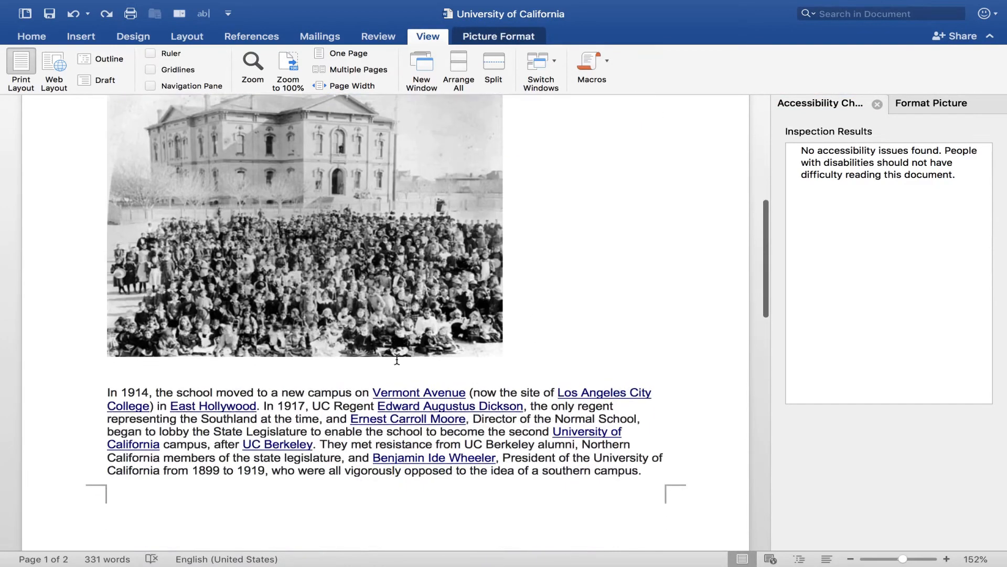
pyautogui.scroll(-4, 497, 300)
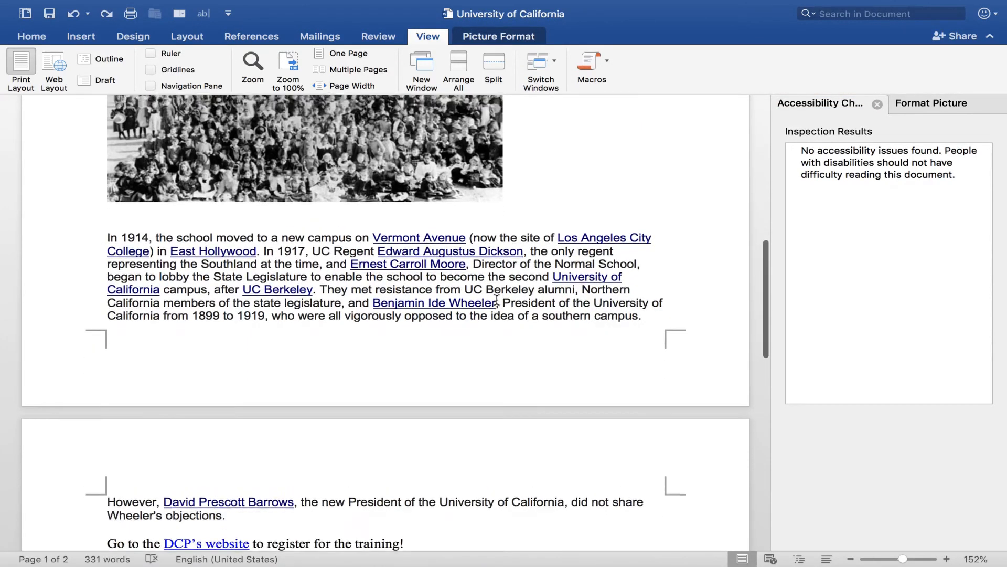
pyautogui.scroll(6, 478, 289)
pyautogui.click(317, 288)
pyautogui.rightClick(334, 294)
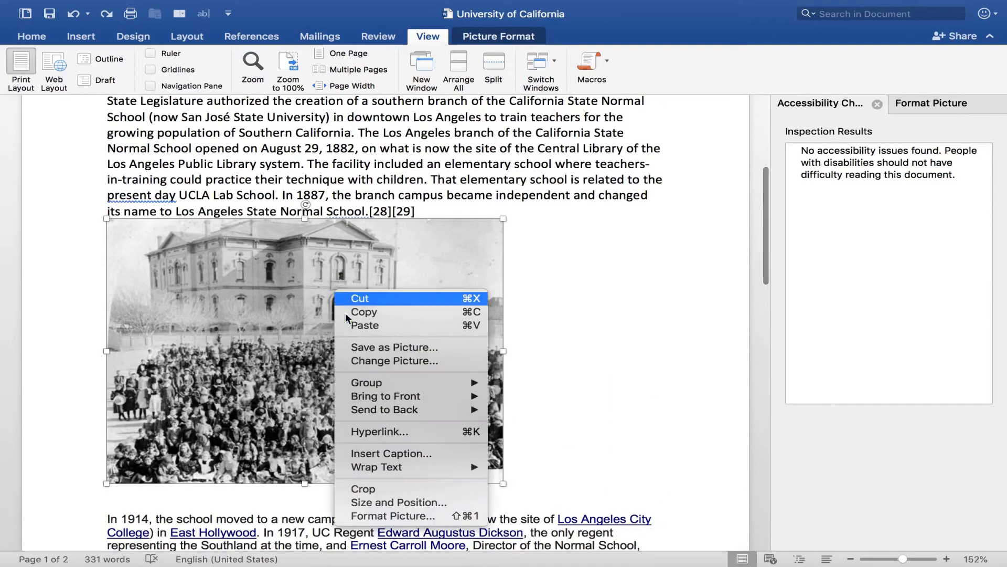
pyautogui.click(382, 517)
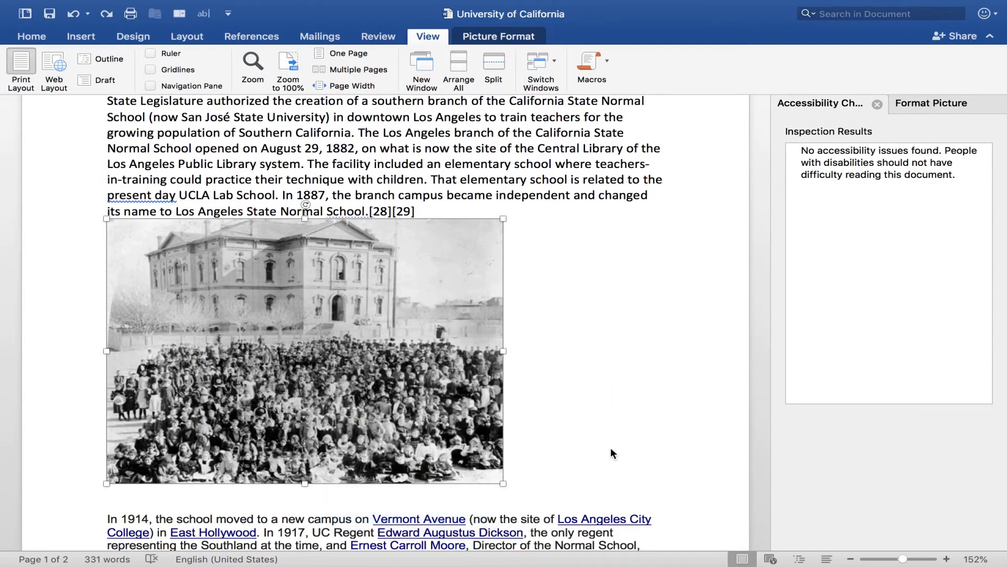
pyautogui.click(870, 139)
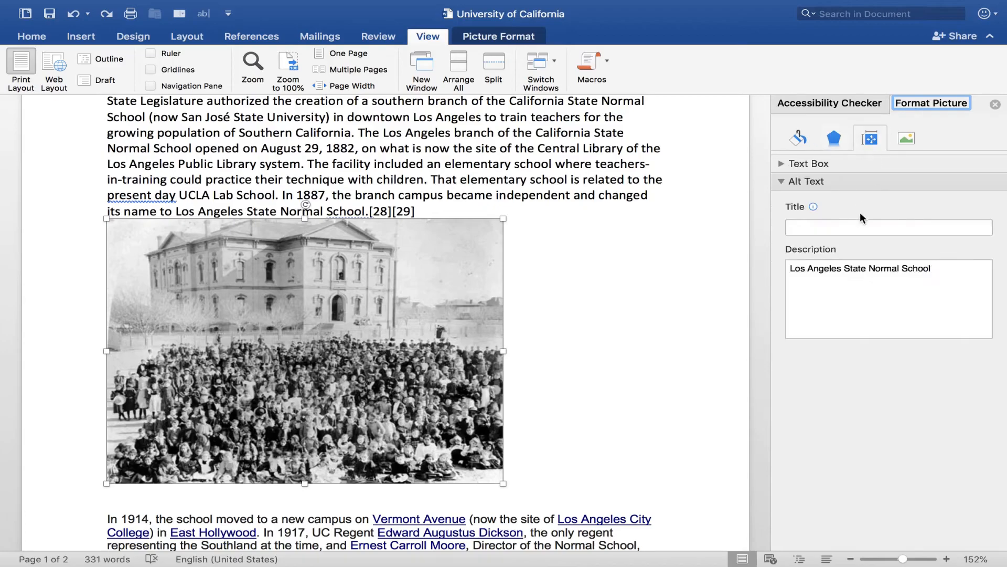
# Copy the photo's entire alt text description and clear it from the field.
pyautogui.click(866, 269)
pyautogui.press('super+a')
pyautogui.press('super+c')
pyautogui.press('BackSpace')
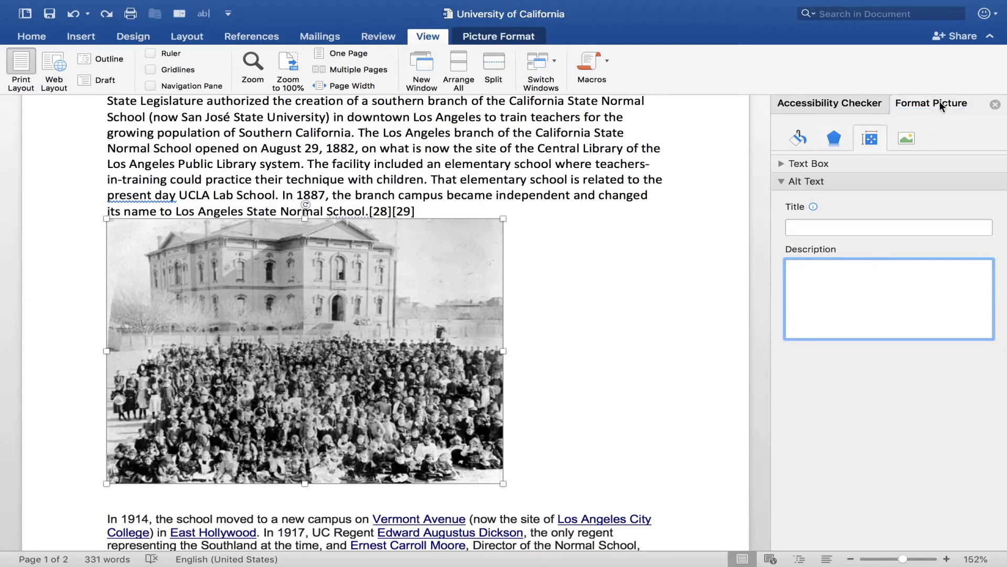
# Close the picture formatting settings and rerun the accessibility check on the document.
pyautogui.click(995, 104)
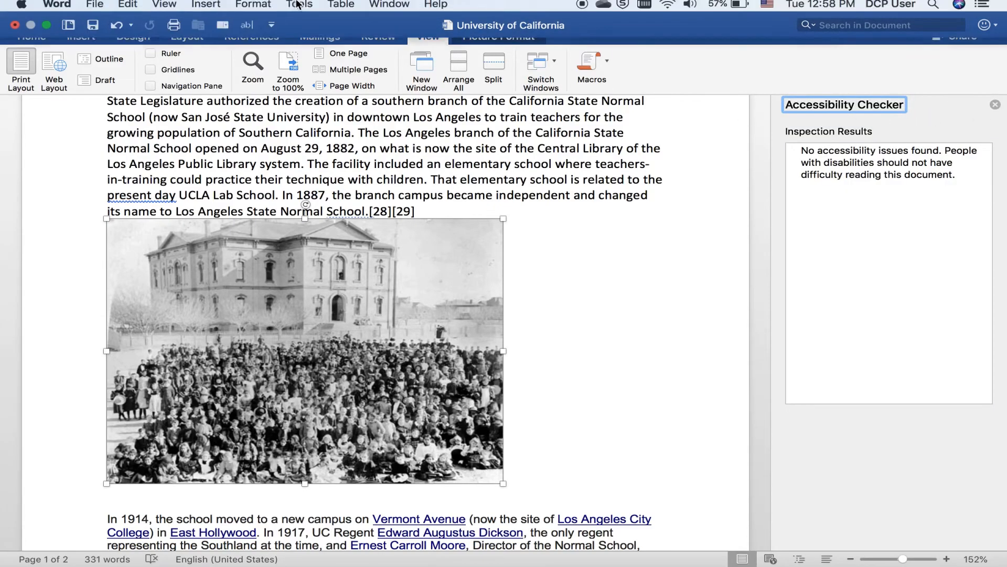
pyautogui.click(299, 7)
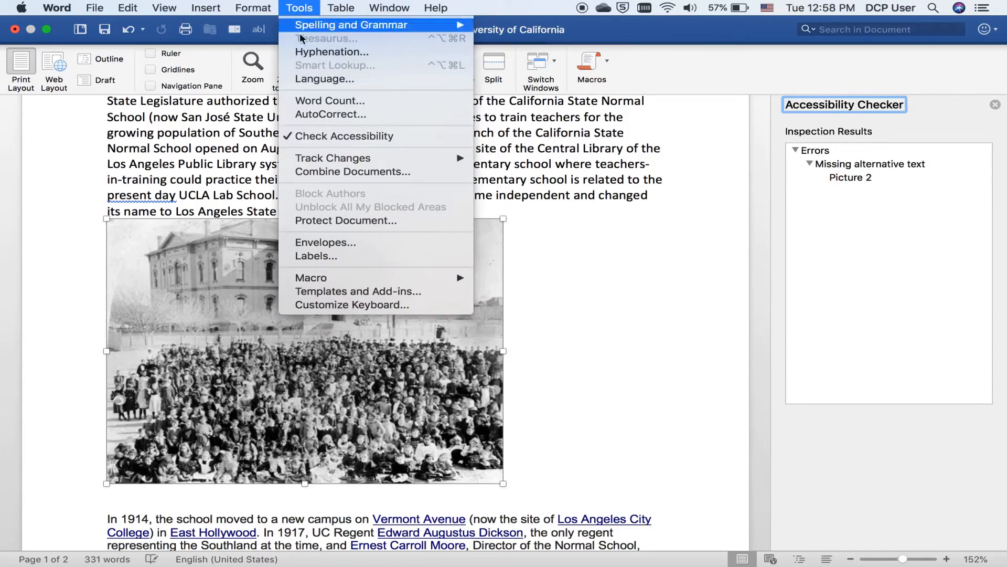
pyautogui.click(332, 136)
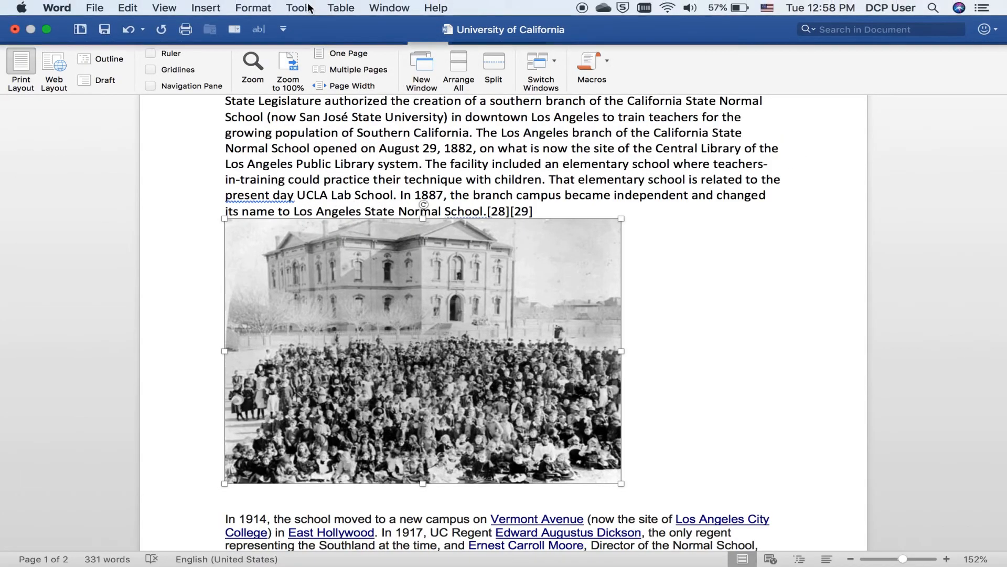
pyautogui.click(299, 7)
pyautogui.click(350, 137)
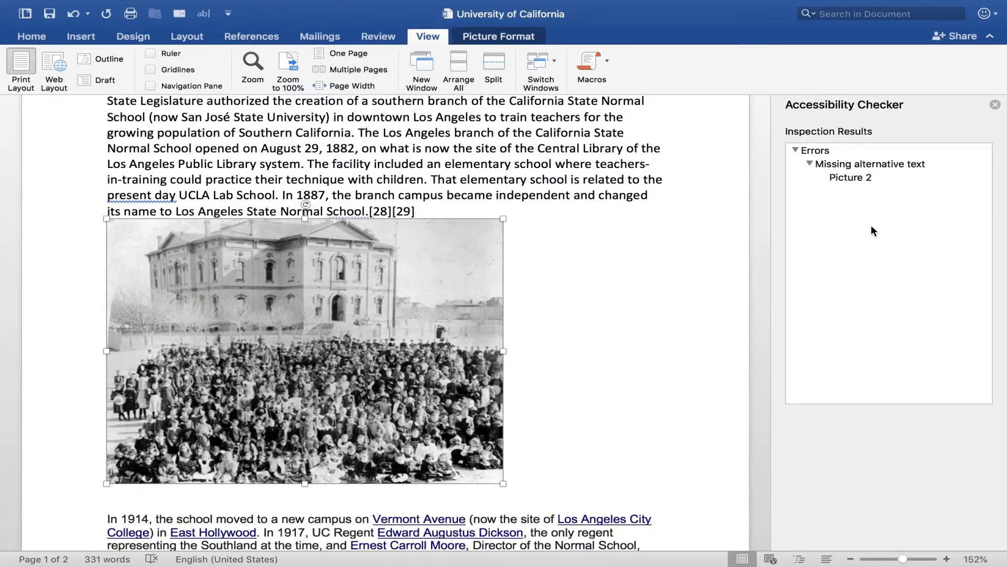
# Examine the missing alternative text error for Picture 2, including why it matters and the steps to fix it.
pyautogui.click(849, 176)
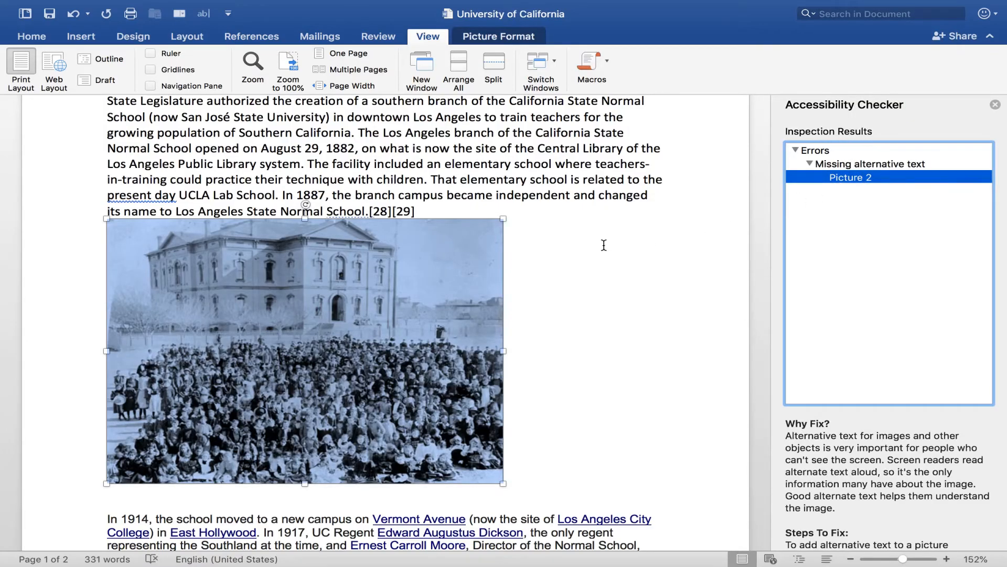
pyautogui.scroll(-5, 346, 348)
pyautogui.click(346, 348)
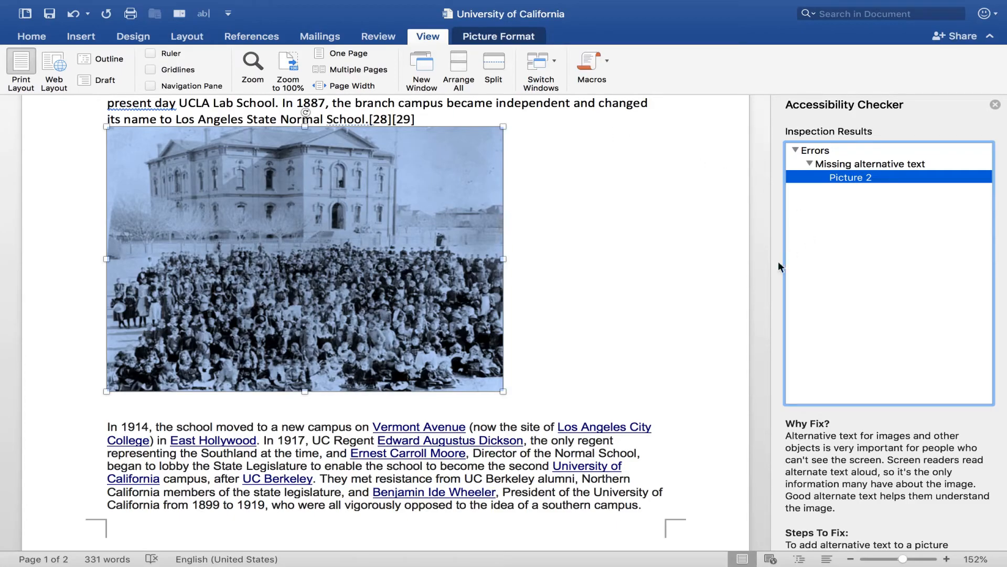
pyautogui.scroll(-3, 692, 342)
pyautogui.click(696, 344)
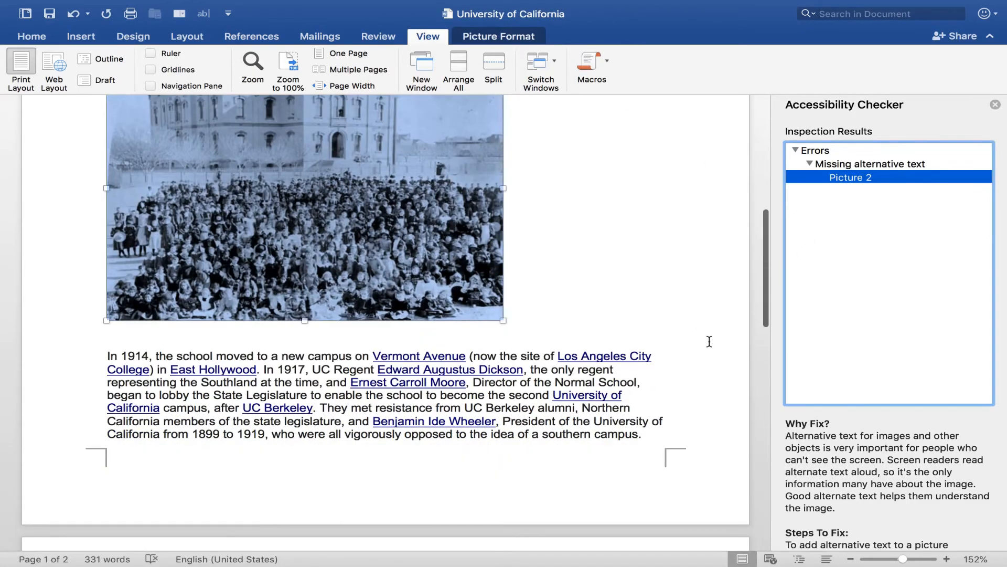
pyautogui.scroll(3, 681, 304)
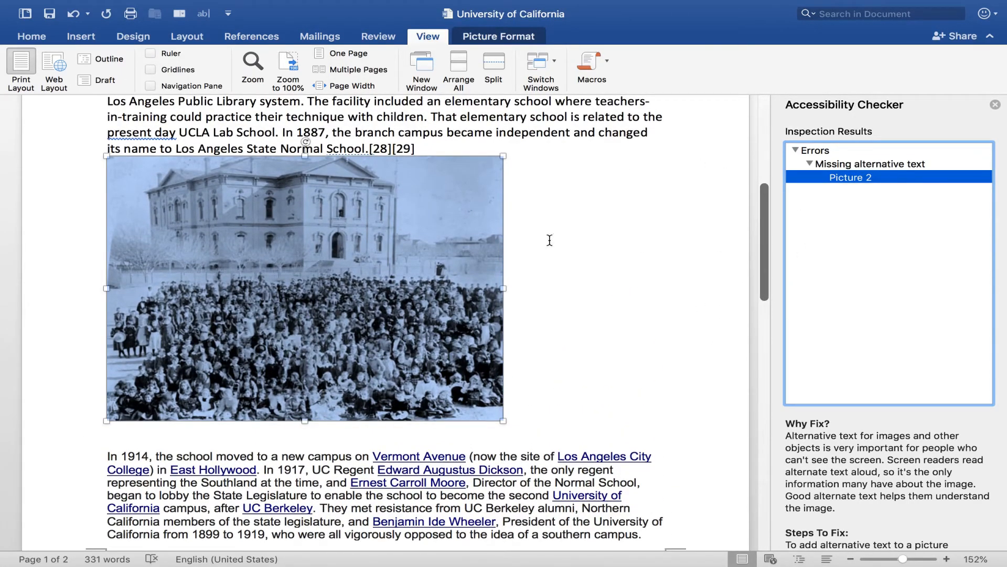
pyautogui.scroll(-4, 848, 461)
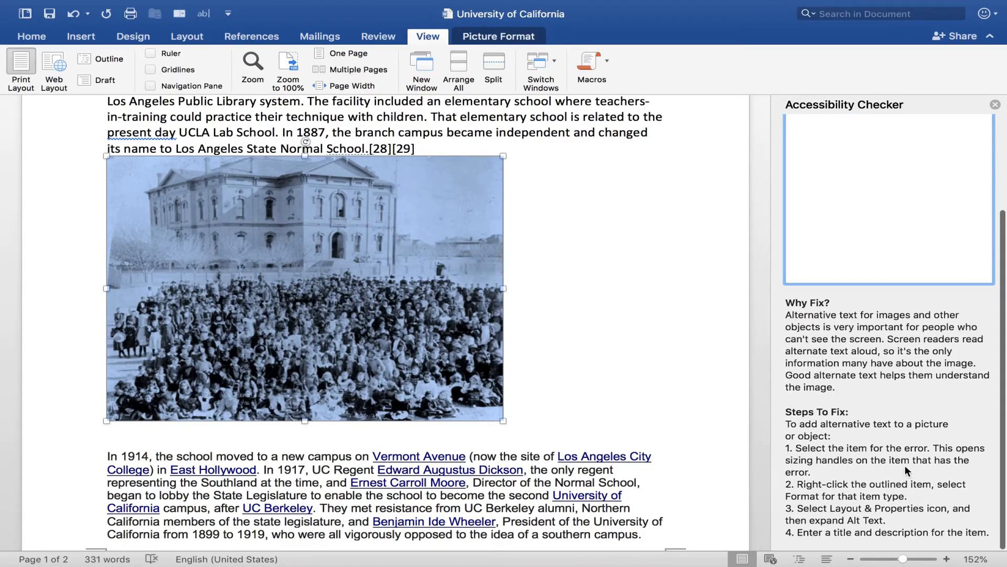
# Paste "Los Angeles State Normal School" as the photo's alt text description and close the picture formatting settings.
pyautogui.click(376, 319)
pyautogui.rightClick(376, 319)
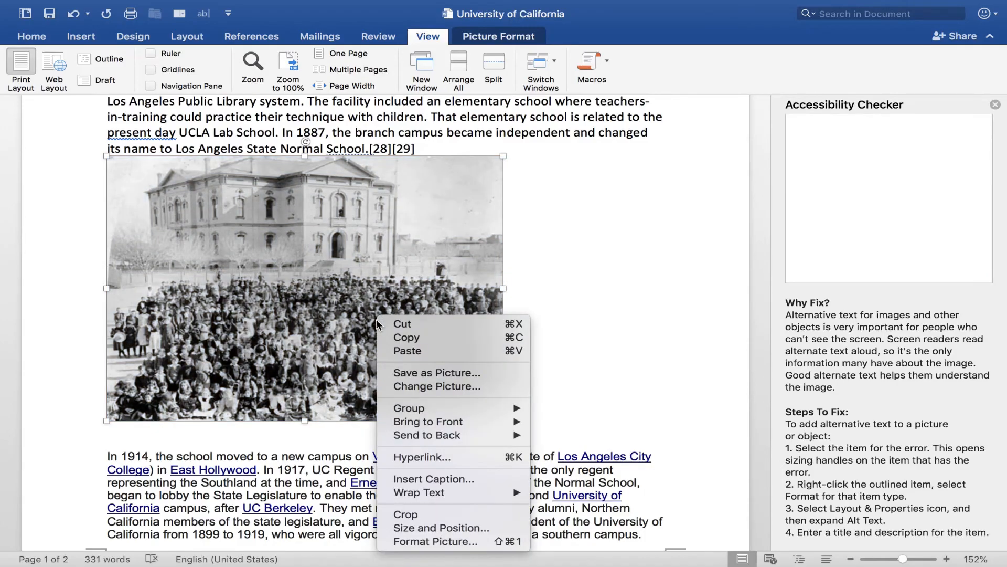
pyautogui.click(440, 541)
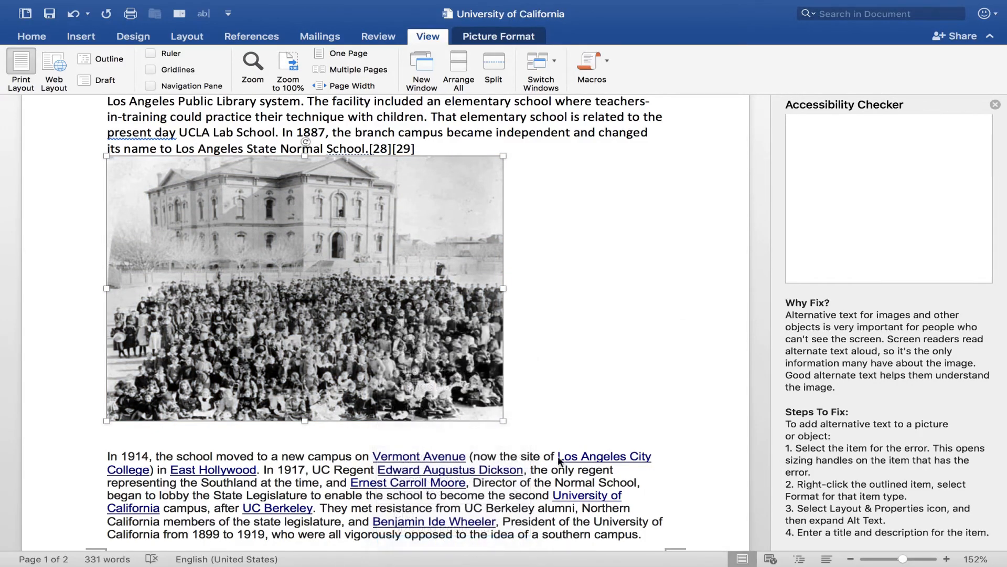
pyautogui.click(943, 103)
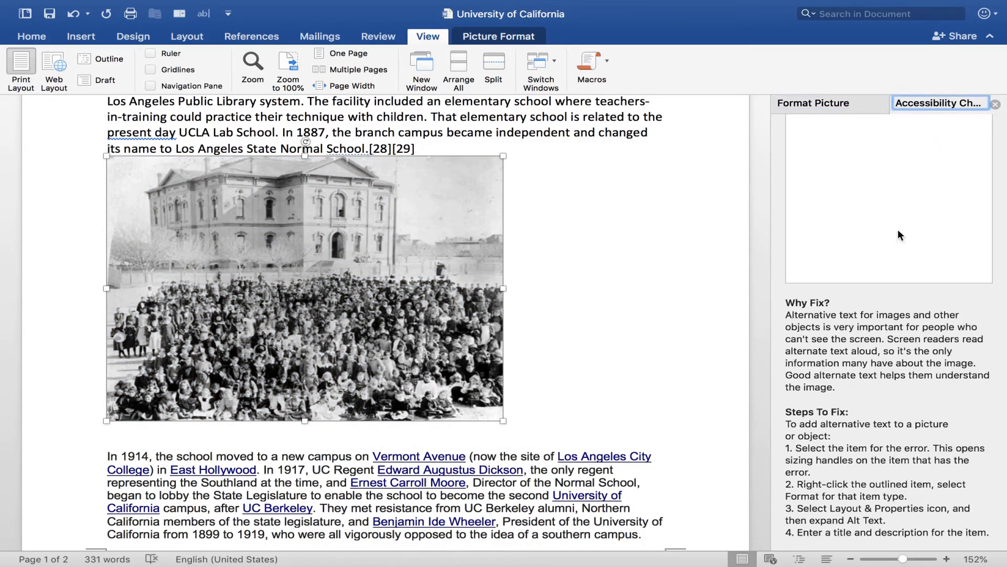
pyautogui.click(838, 102)
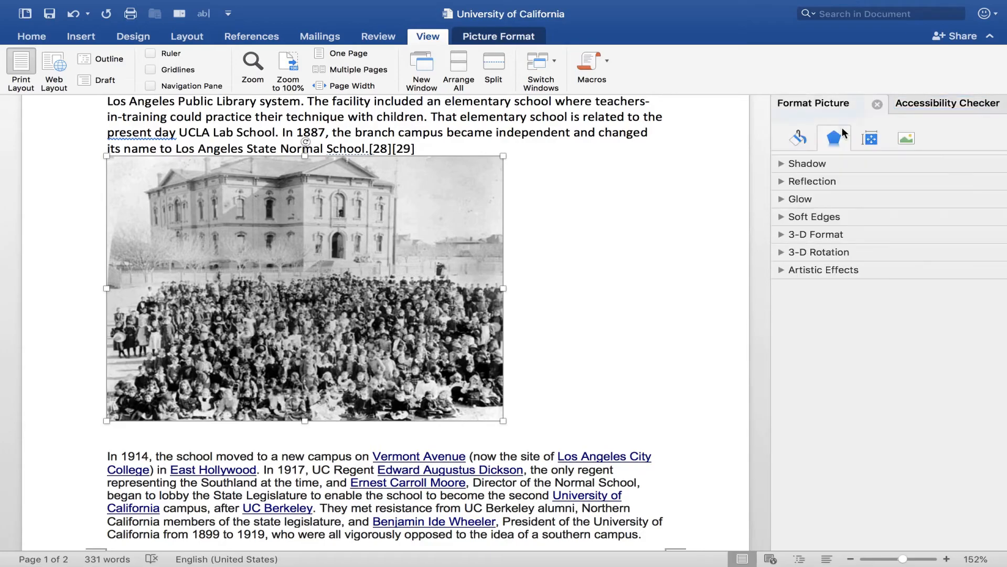
pyautogui.click(869, 138)
pyautogui.click(819, 293)
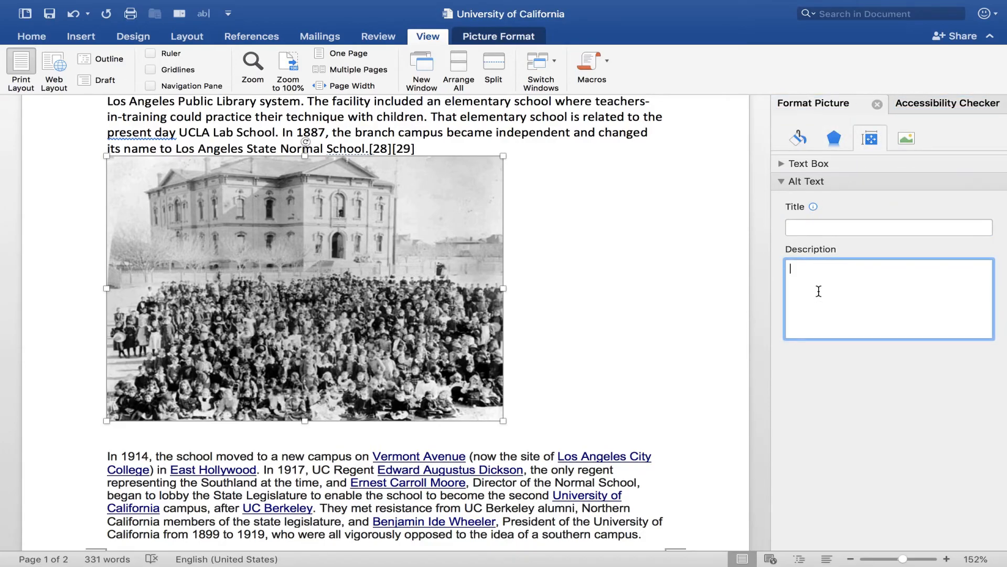
pyautogui.press('super+v')
pyautogui.click(629, 271)
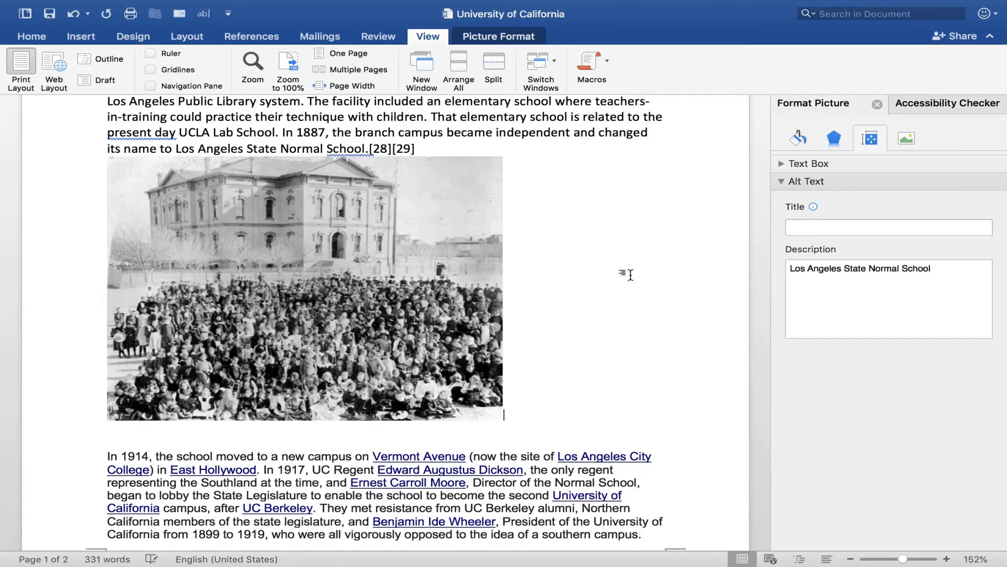
pyautogui.click(876, 106)
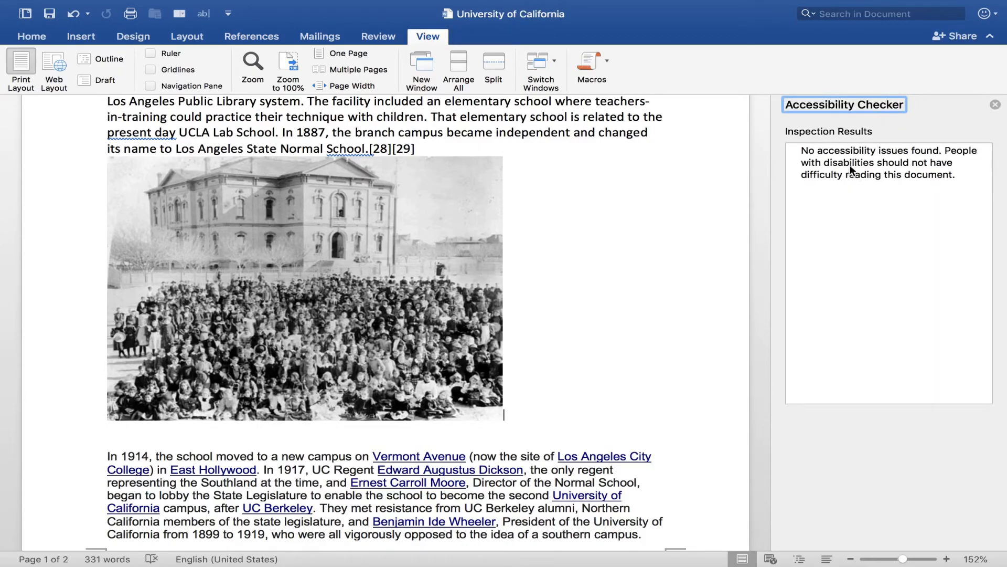
# Review the accessibility inspection results and the document from its main heading down to the sentence linking to DCP's website.
pyautogui.click(887, 173)
pyautogui.scroll(3, 634, 173)
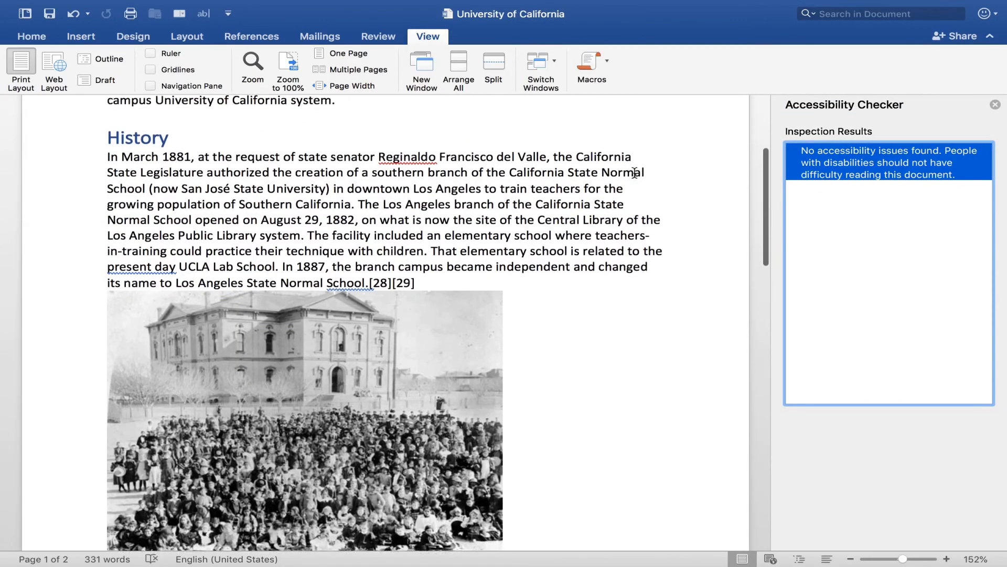
pyautogui.scroll(1, 429, 202)
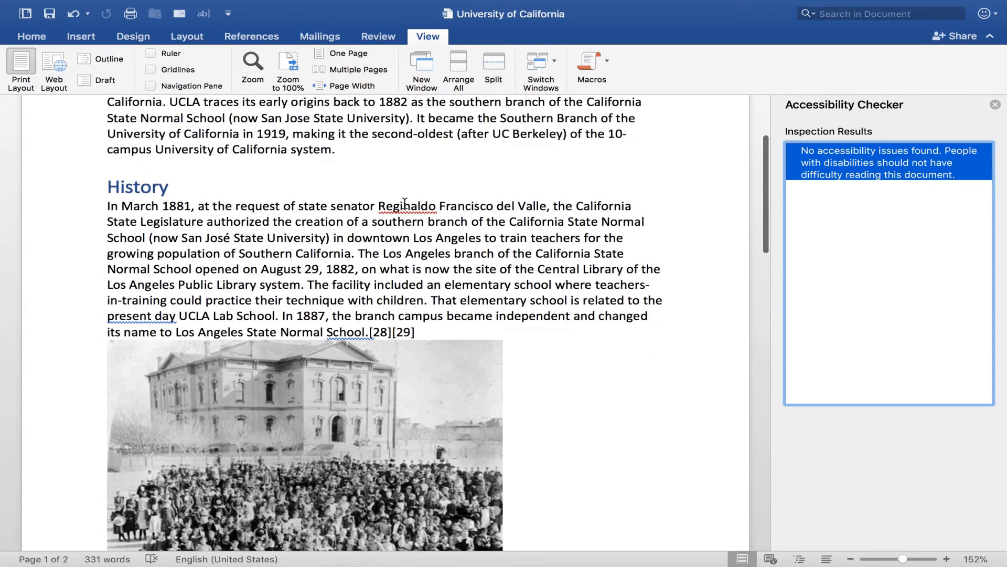
pyautogui.scroll(2, 404, 202)
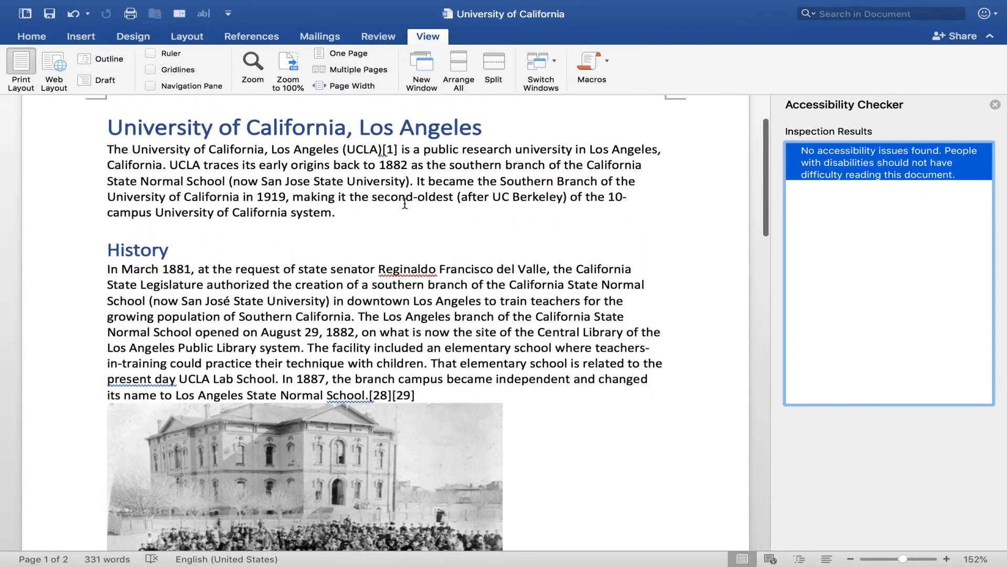
pyautogui.scroll(2, 409, 184)
pyautogui.moveTo(259, 209); pyautogui.dragTo(306, 210)
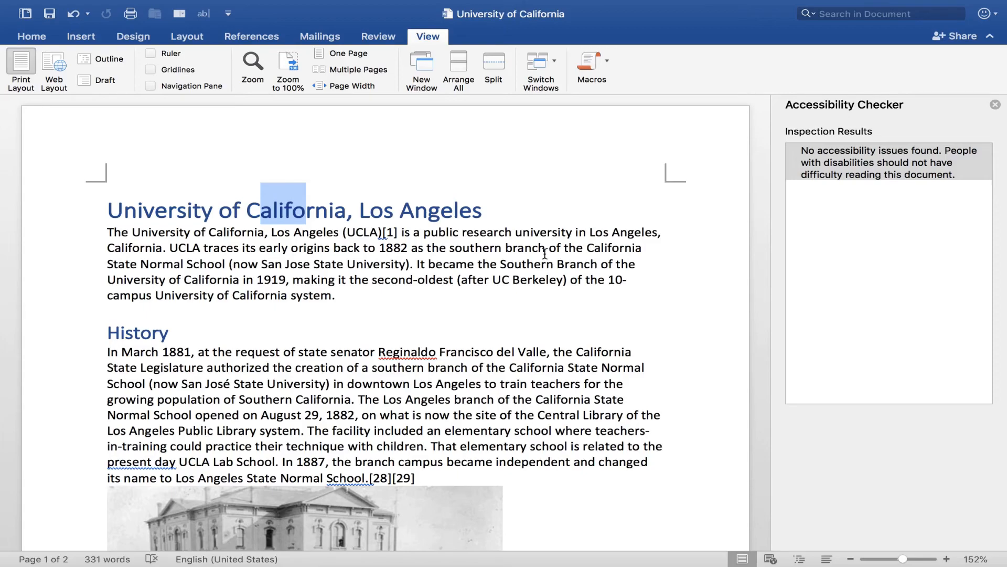
pyautogui.click(458, 267)
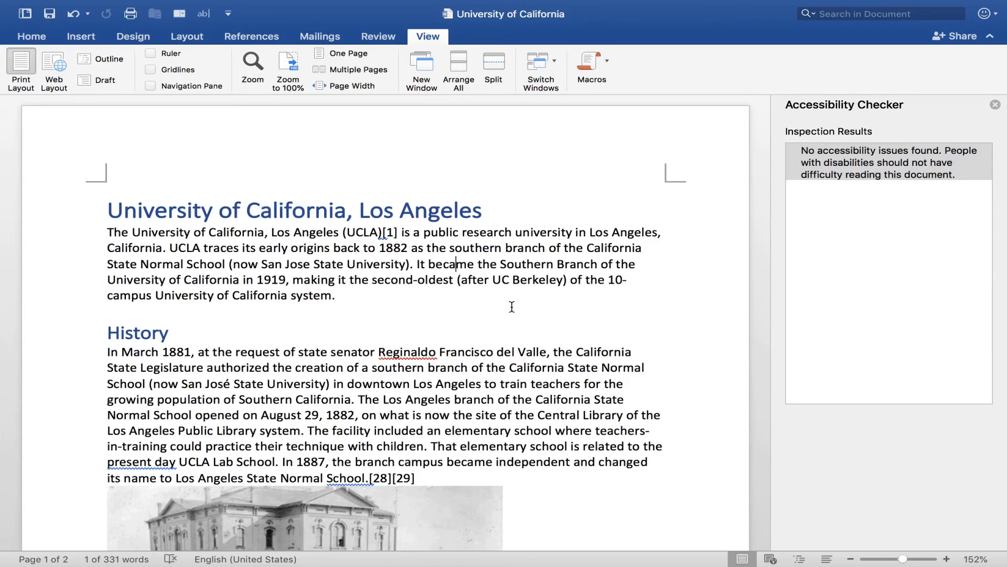
pyautogui.scroll(-2, 511, 306)
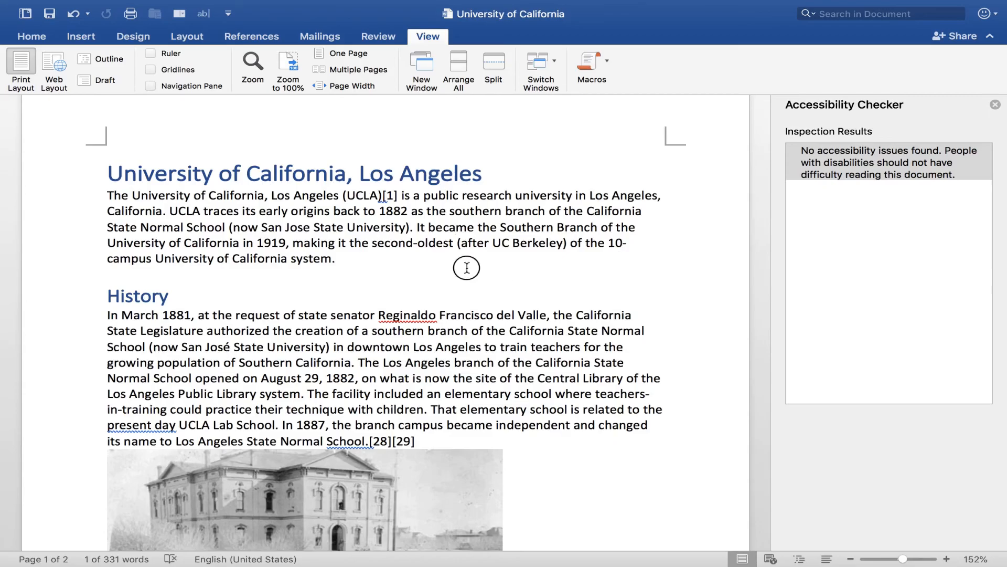
pyautogui.click(493, 274)
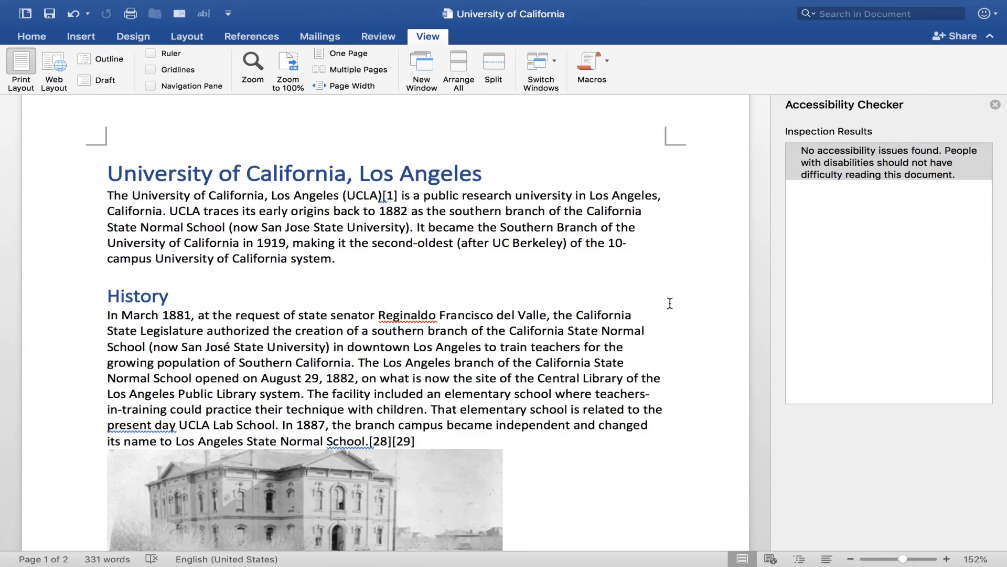
pyautogui.scroll(-10, 671, 323)
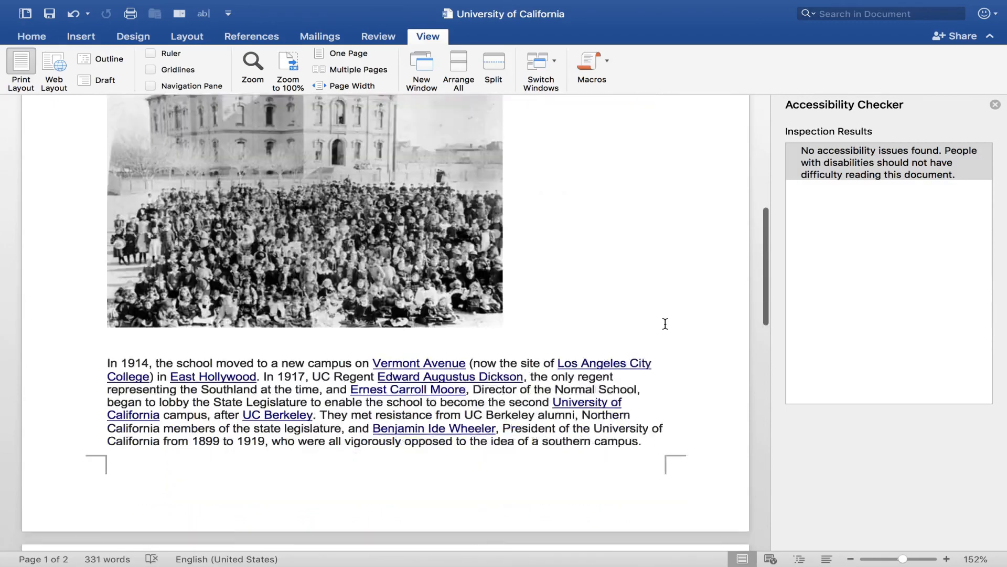
pyautogui.scroll(-3, 665, 324)
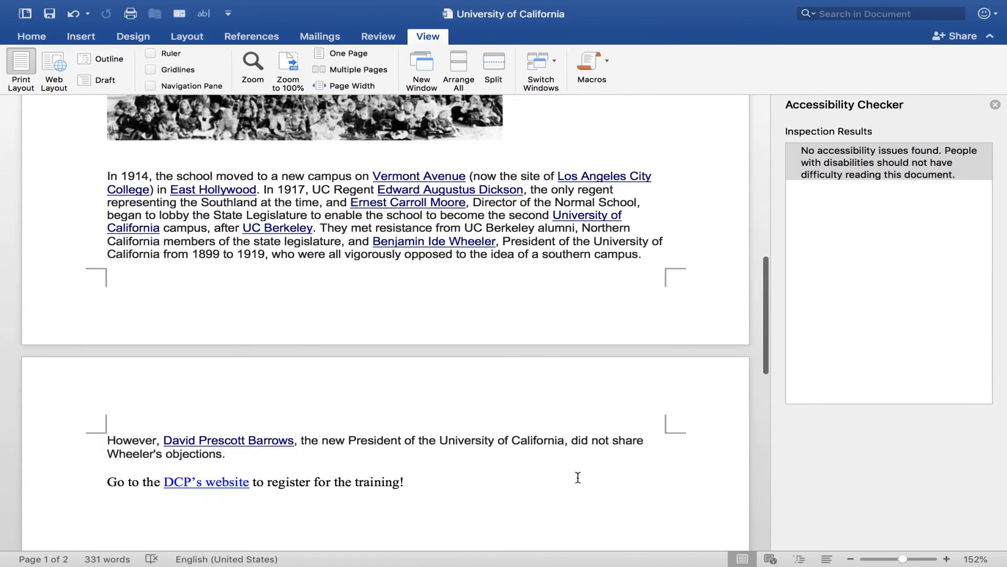
# Add a numbered list below the last sentence with the items "Heading structure", "Alt text" and "Descriptive linking".
pyautogui.scroll(-3, 578, 477)
pyautogui.click(607, 458)
pyautogui.press('Return')
pyautogui.write('1. Header')
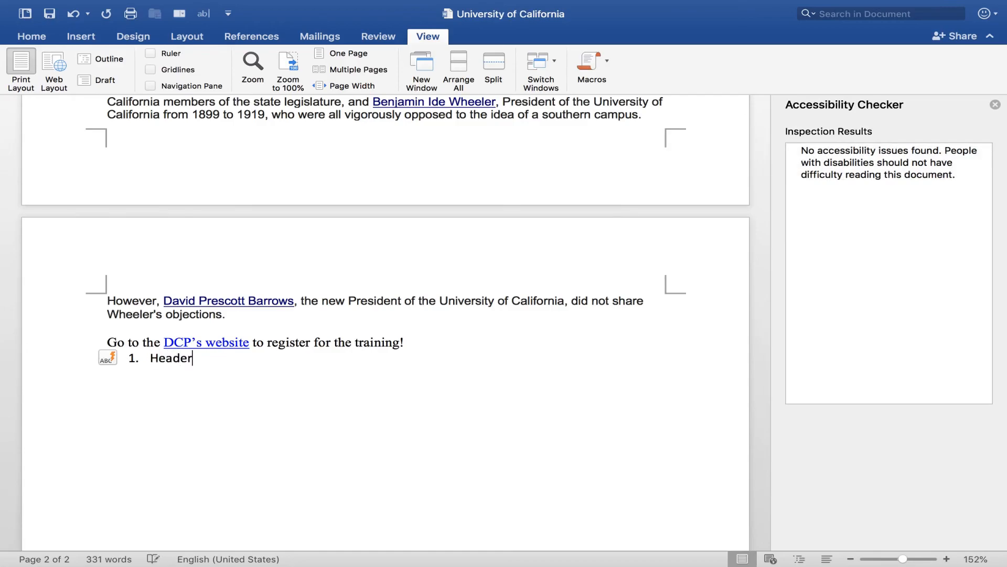
pyautogui.write('ng s')
pyautogui.write('ing structure')
pyautogui.press('Return')
pyautogui.write('alt text')
pyautogui.press('Return')
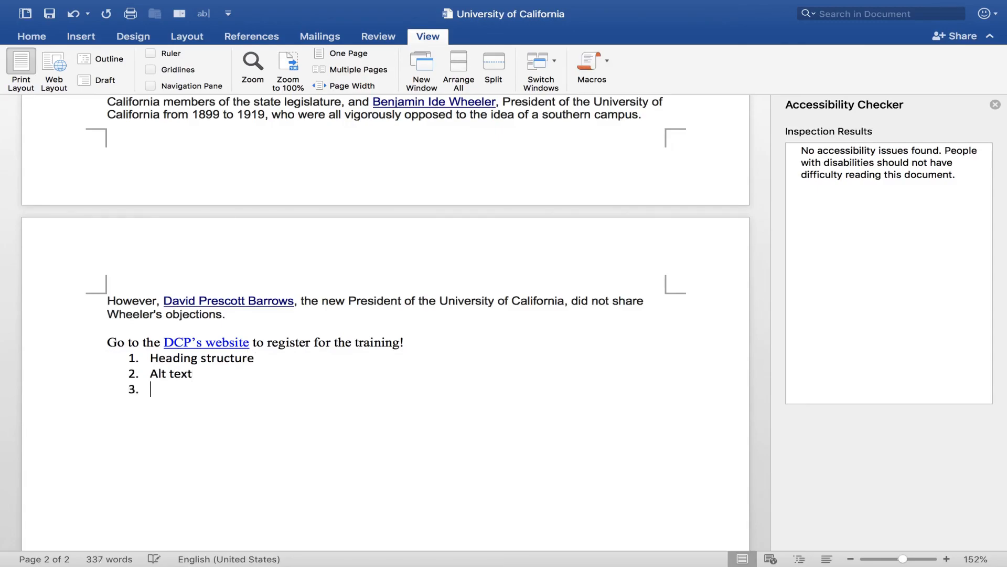
pyautogui.write('descriptive linking')
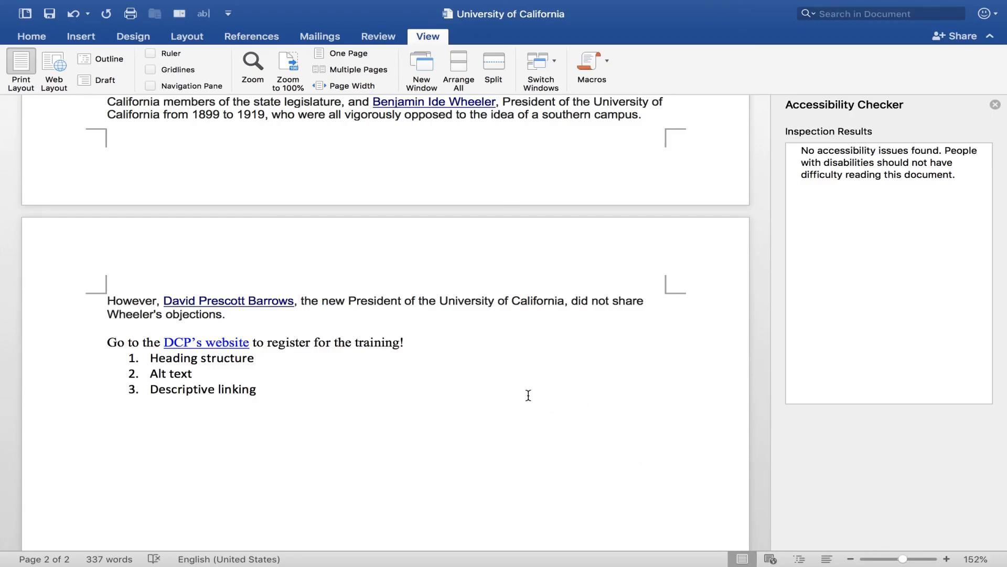
pyautogui.scroll(10, 475, 357)
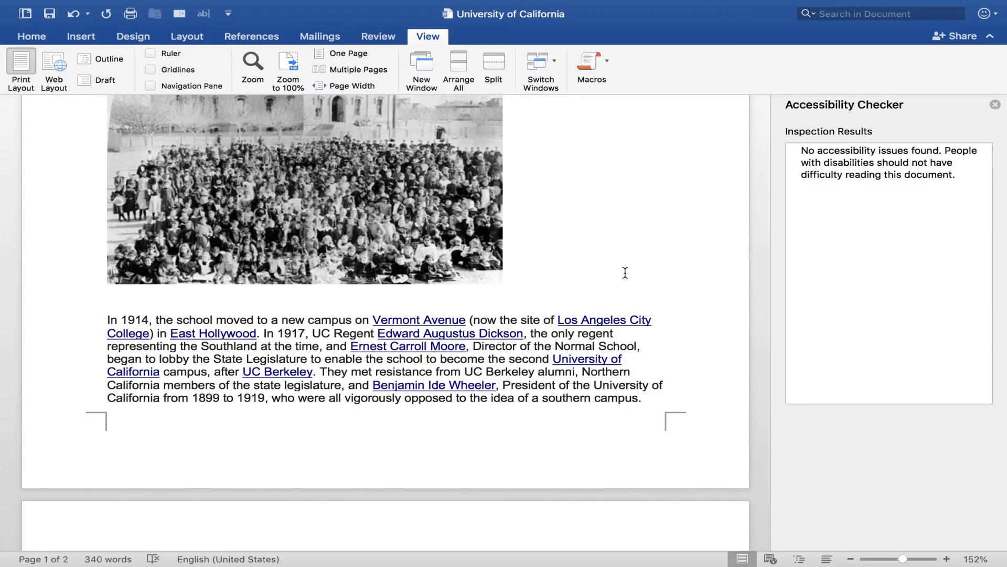
pyautogui.scroll(-1, 625, 272)
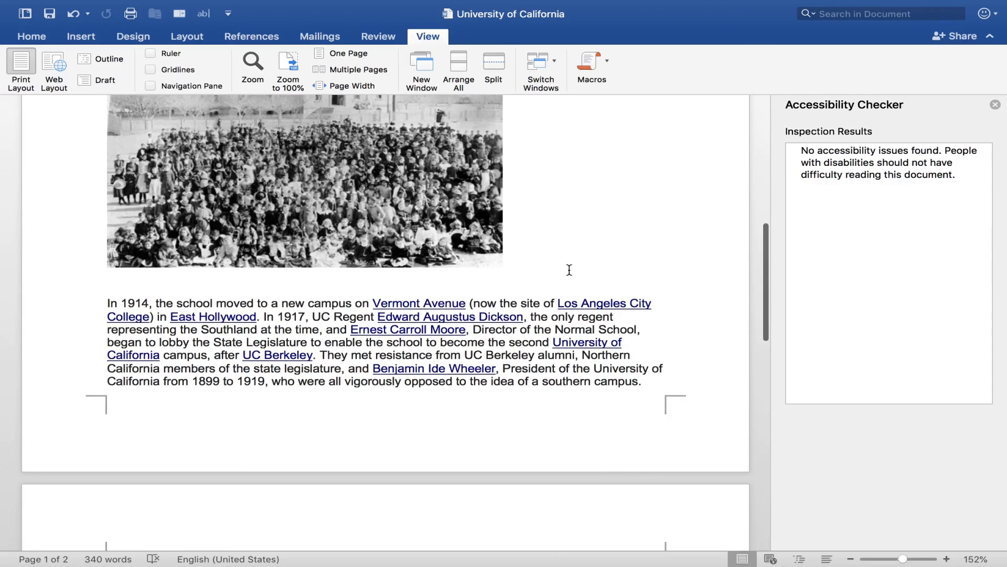
pyautogui.scroll(6, 521, 325)
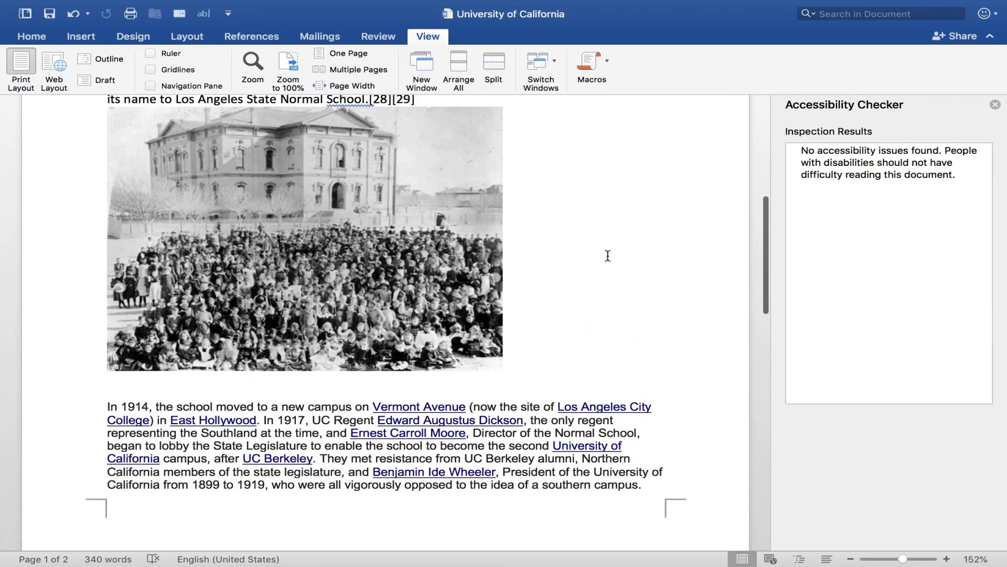